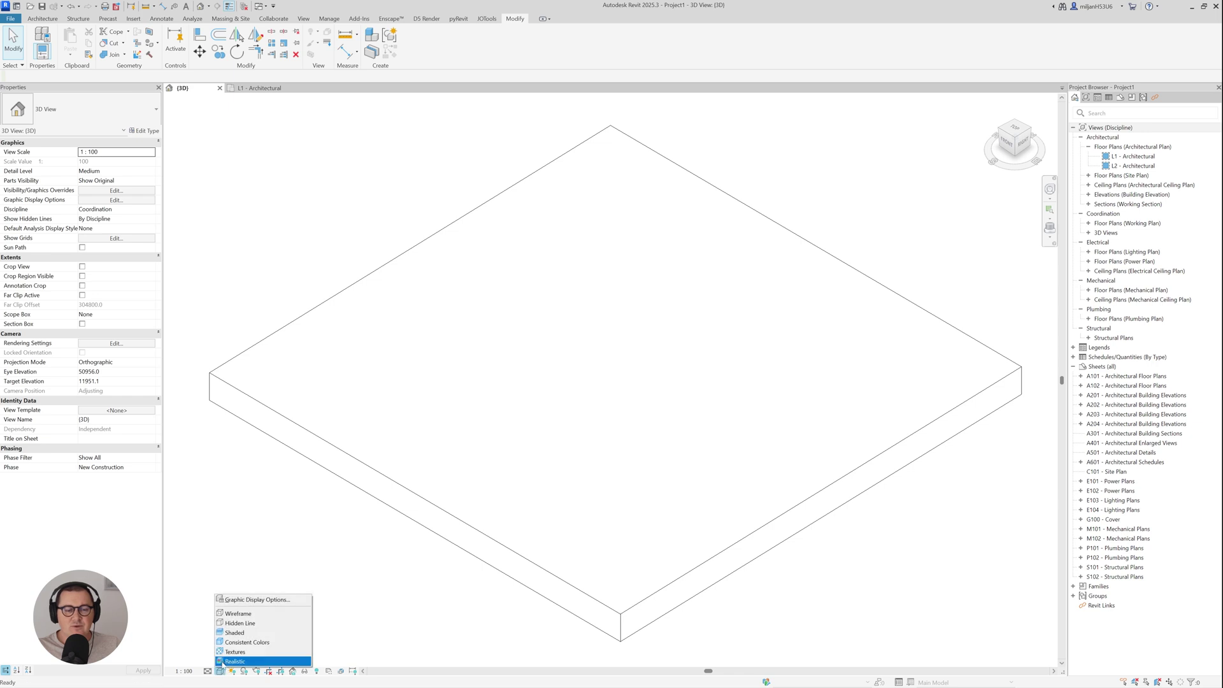
Step: Preview the floor slab in the Textures and Shaded visual styles and return the 3D view to Hidden Line
click(233, 649)
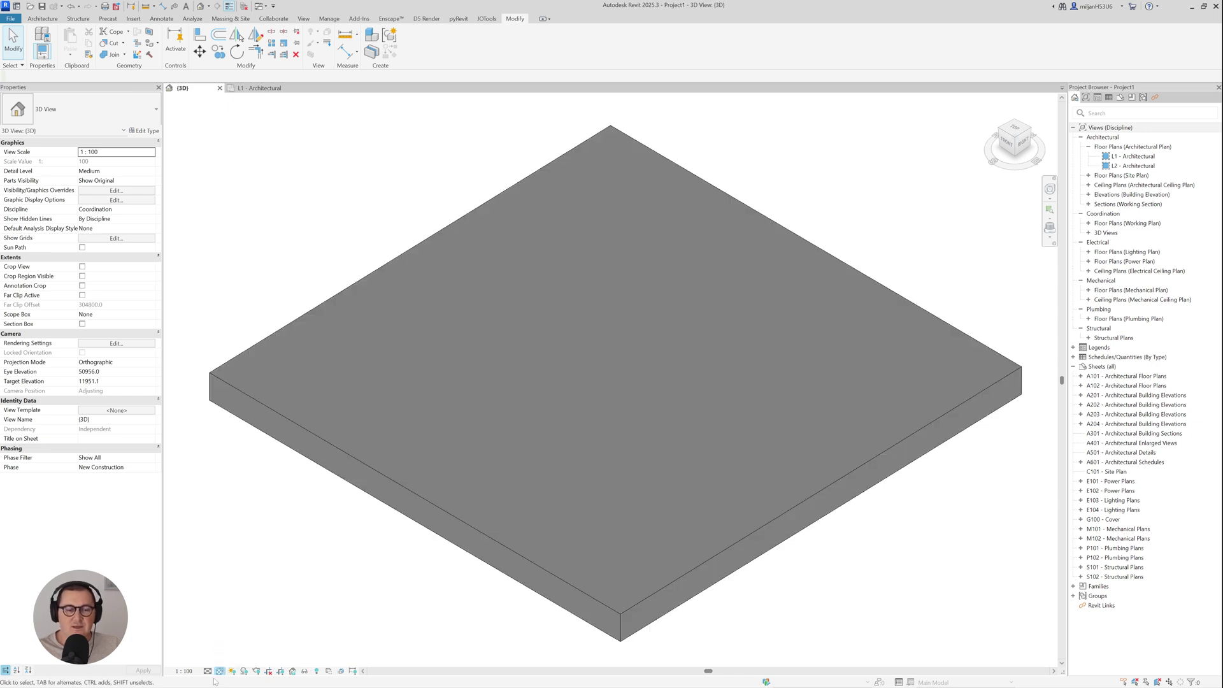
click(220, 671)
click(240, 634)
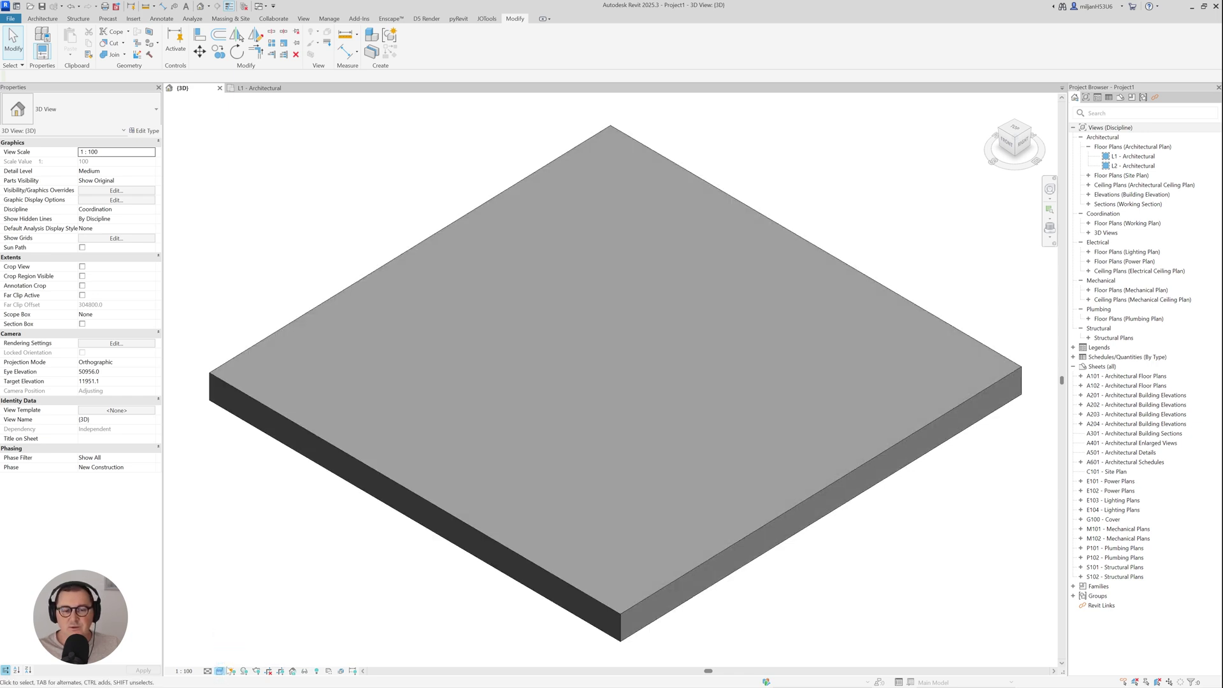
click(219, 671)
click(249, 623)
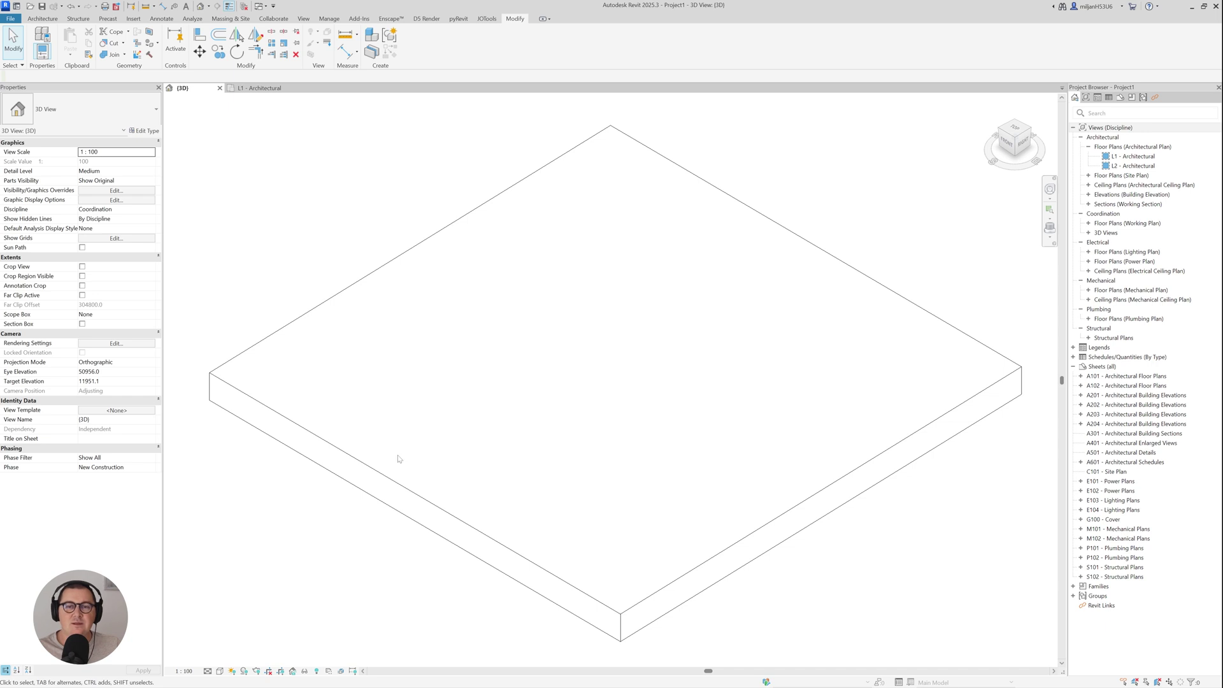
Step: Import the Wood 06, Chevron material from the Enscape Material Library into the project
click(390, 17)
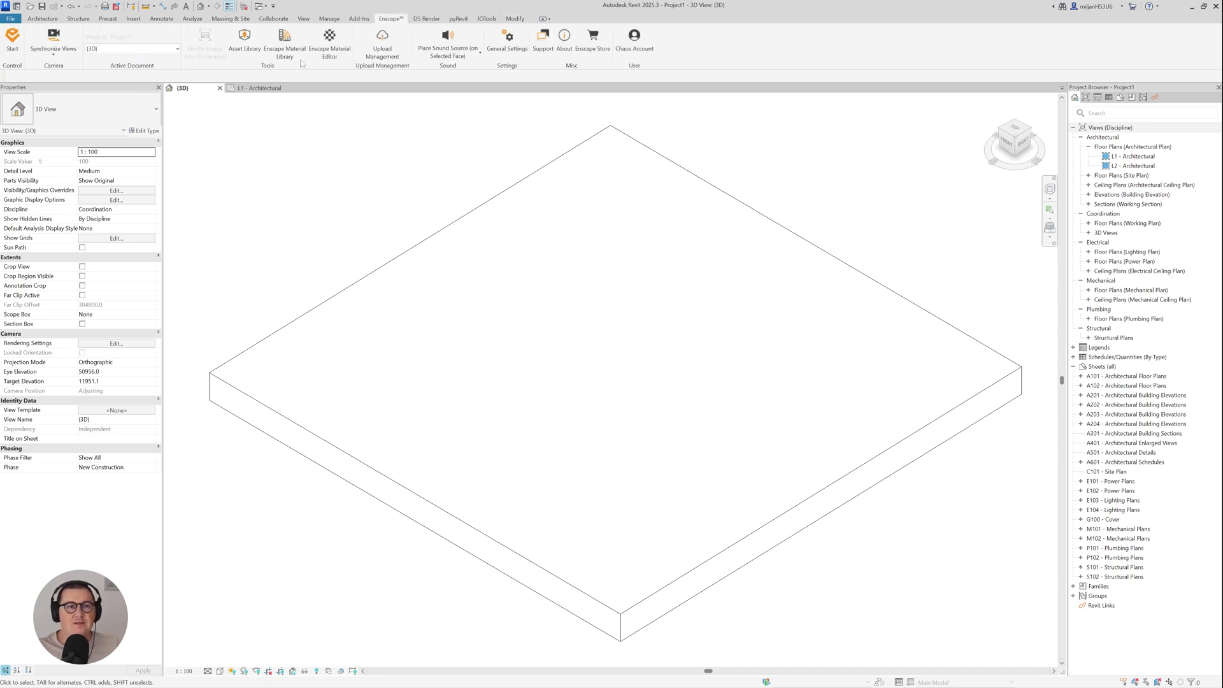
click(285, 38)
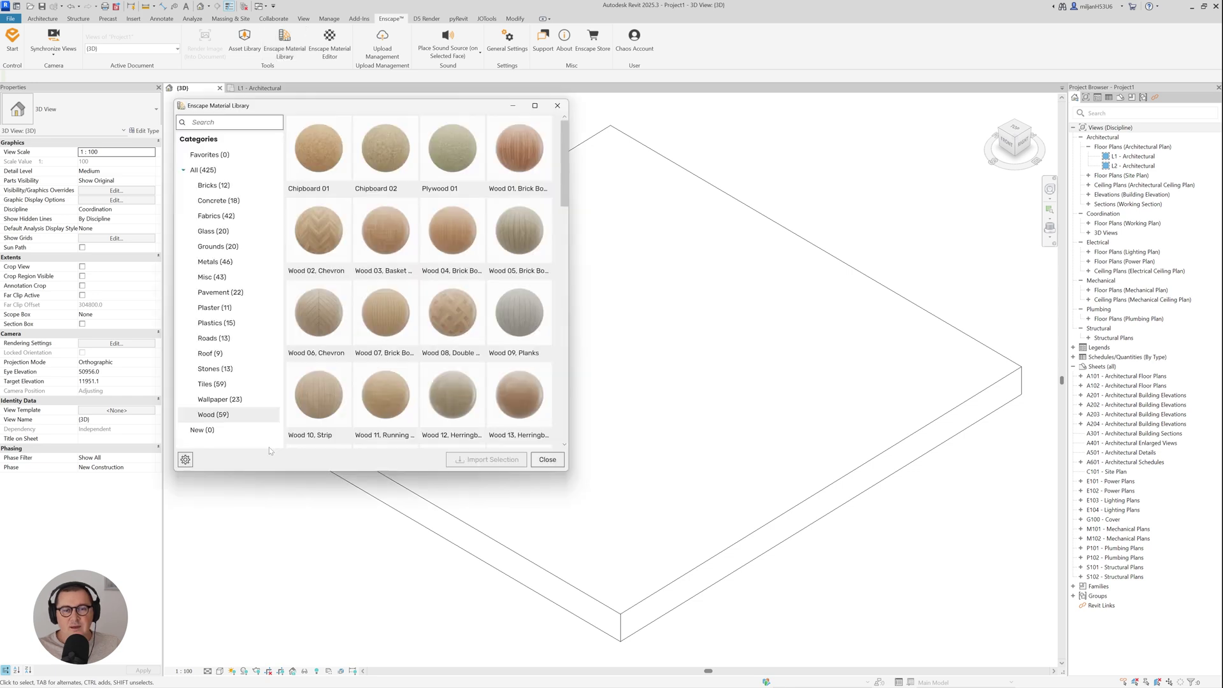
click(320, 316)
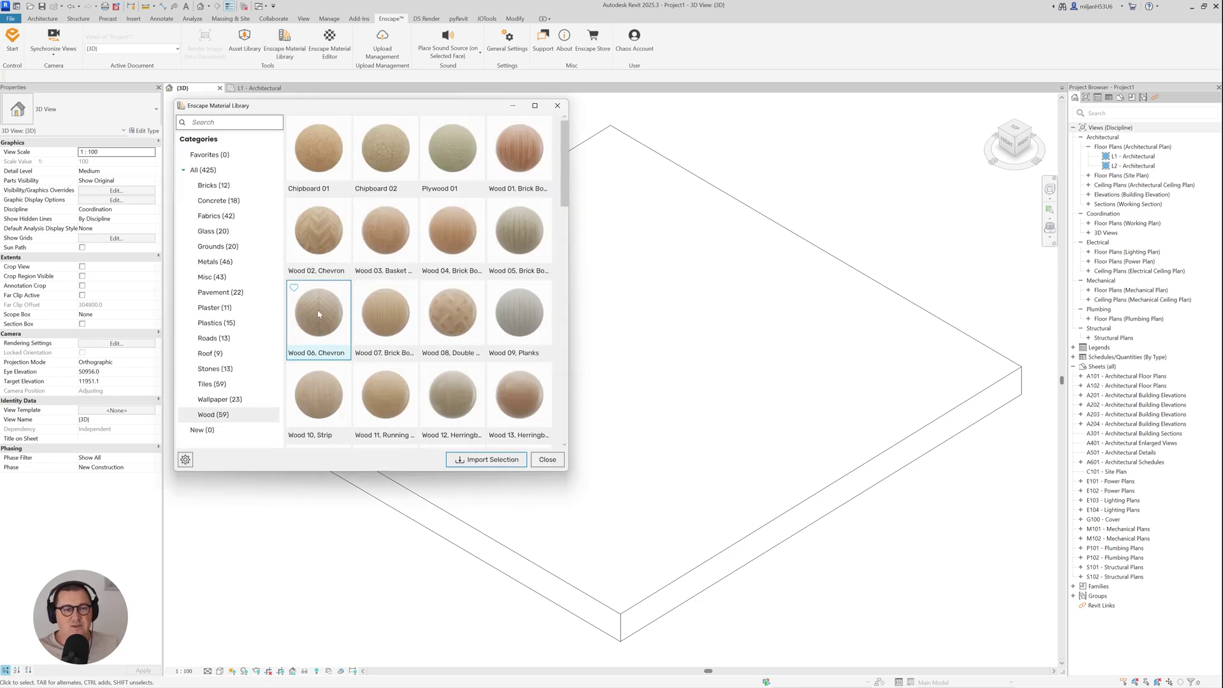
click(482, 460)
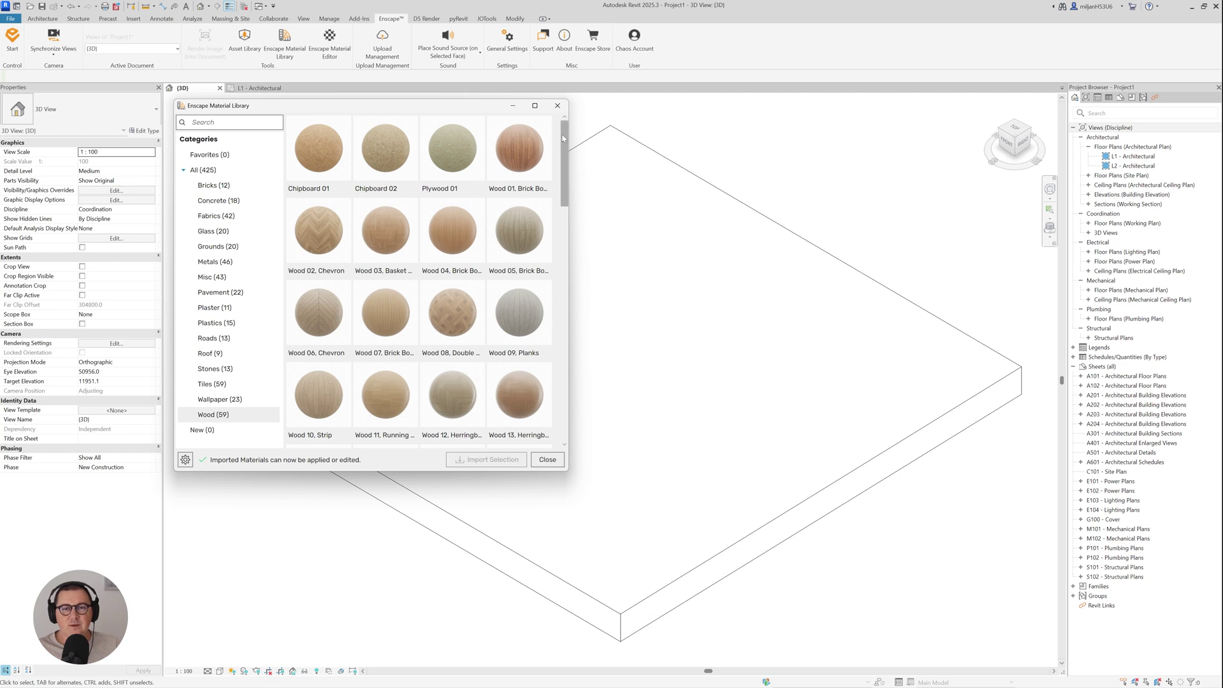
click(557, 105)
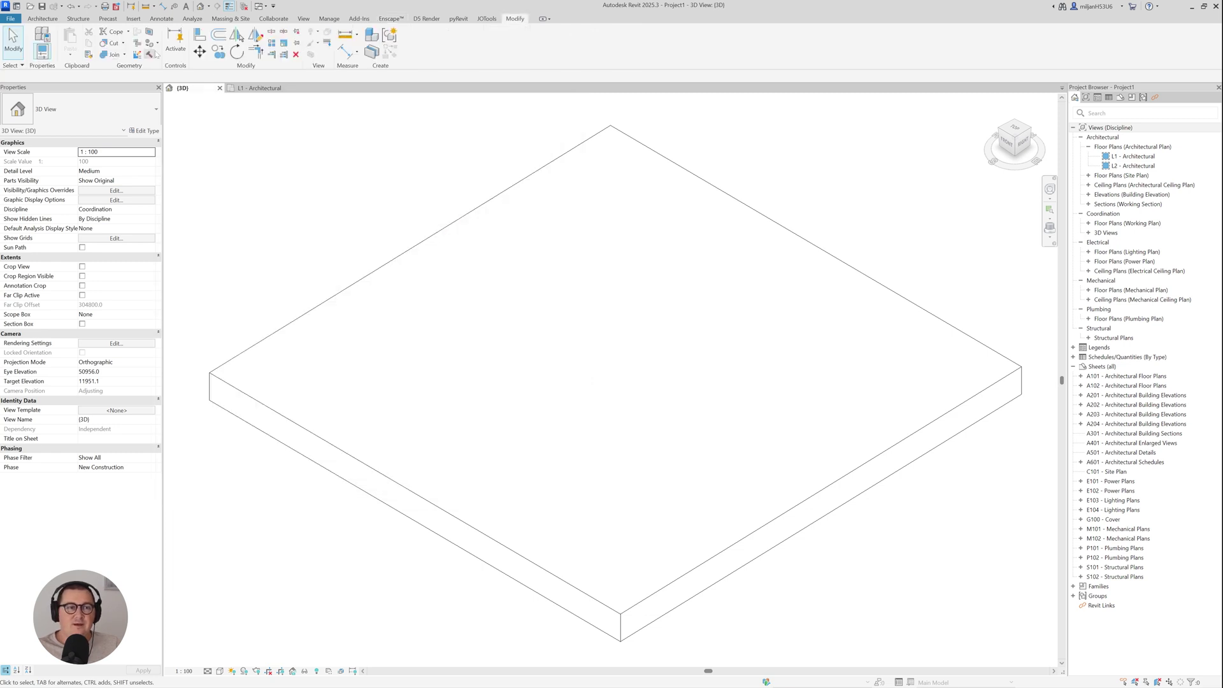
Step: Paint the floor's top face with Wood 06, Chevron and display the 3D view in the Textures visual style
click(151, 55)
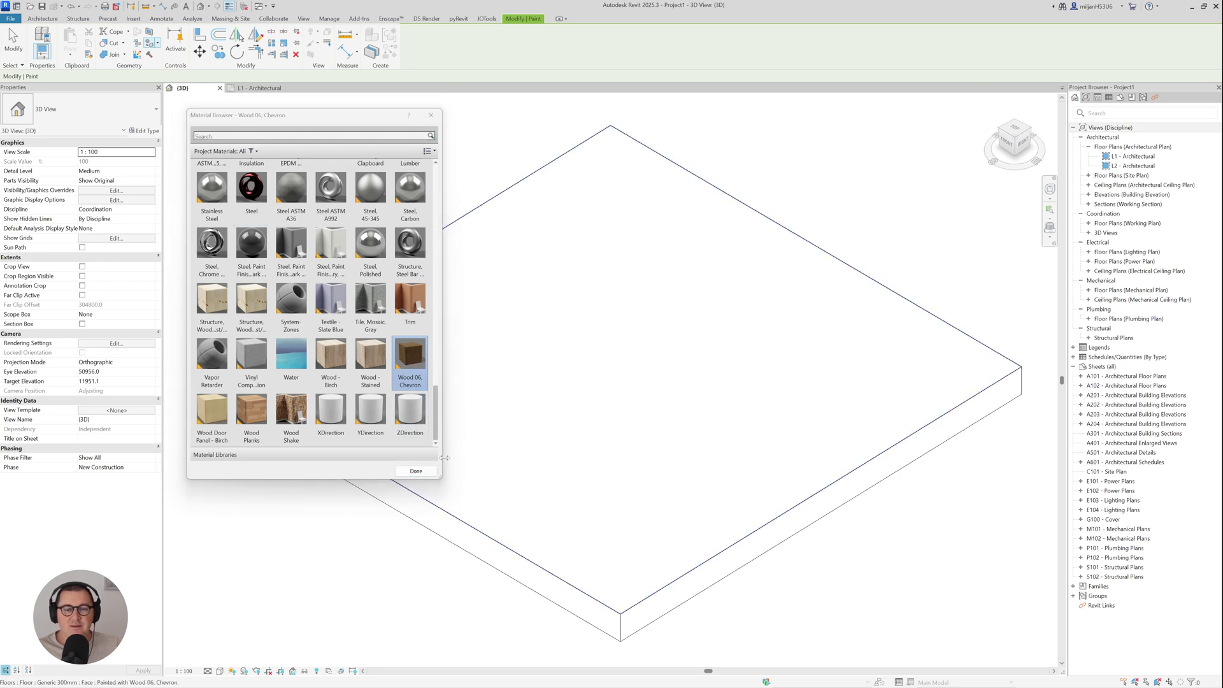
click(417, 471)
click(219, 671)
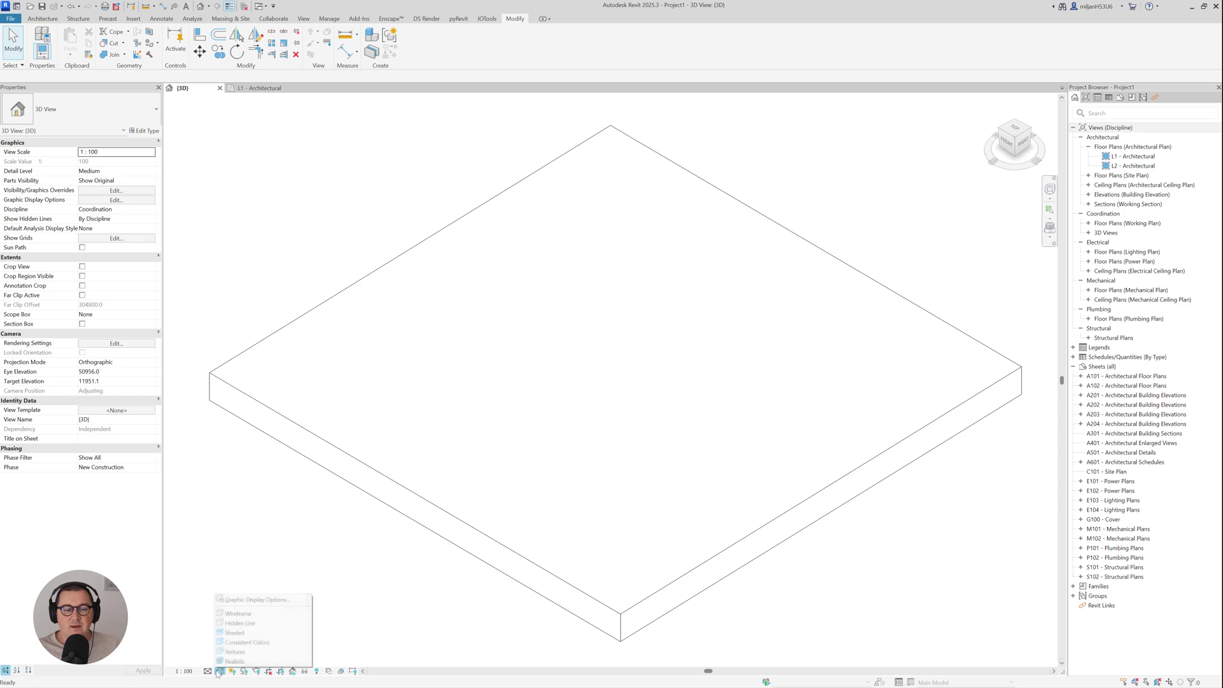
click(234, 652)
scroll(534, 310, down, 2)
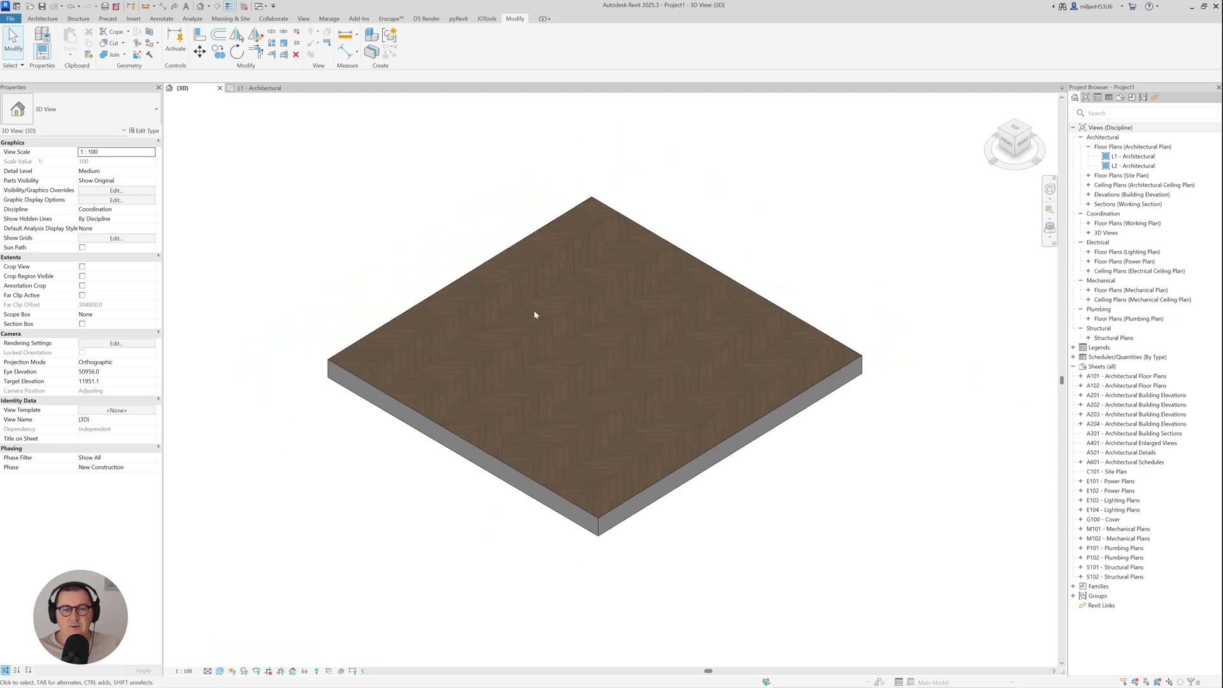
scroll(534, 311, up, 1)
Step: Switch to the L1 - Architectural floor plan and set its visual style to Realistic
click(259, 88)
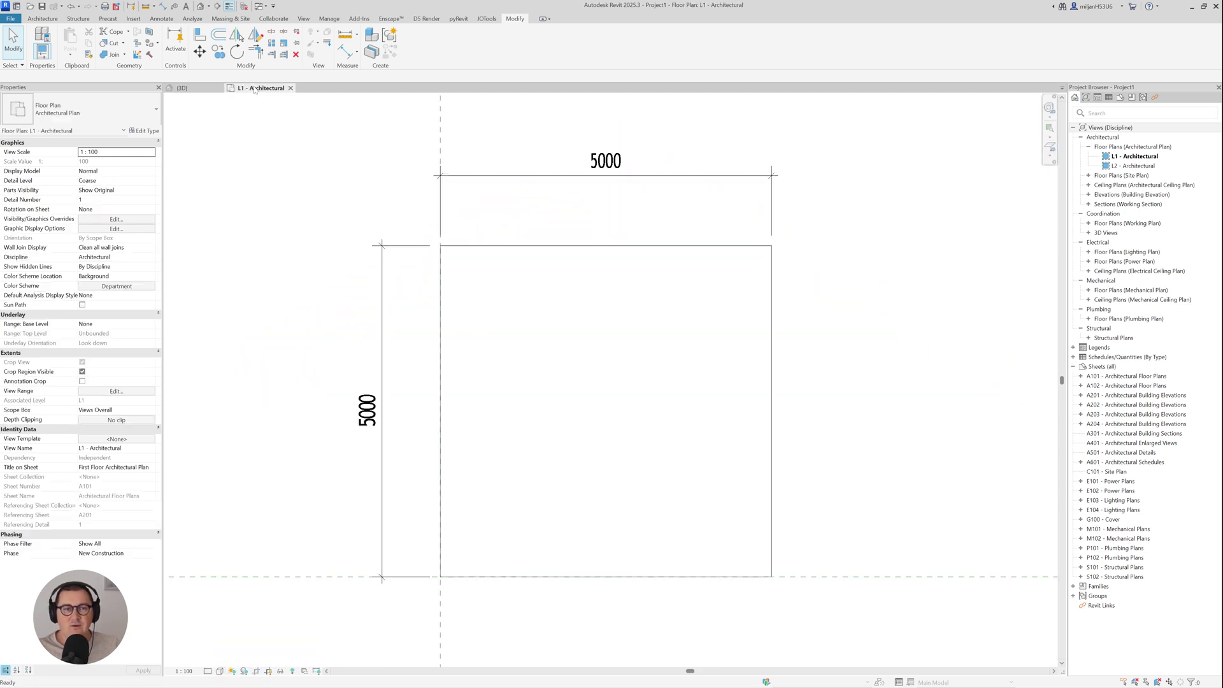
click(220, 671)
click(233, 663)
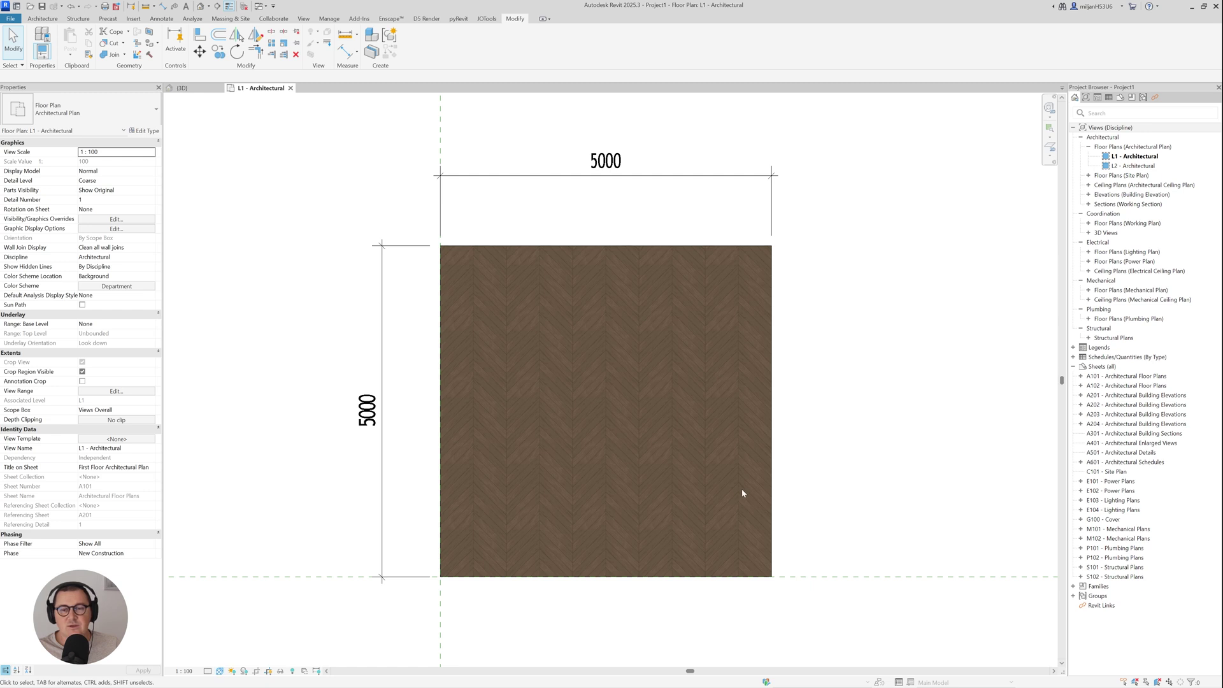
scroll(742, 488, up, 2)
middle_drag(605, 440, 638, 427)
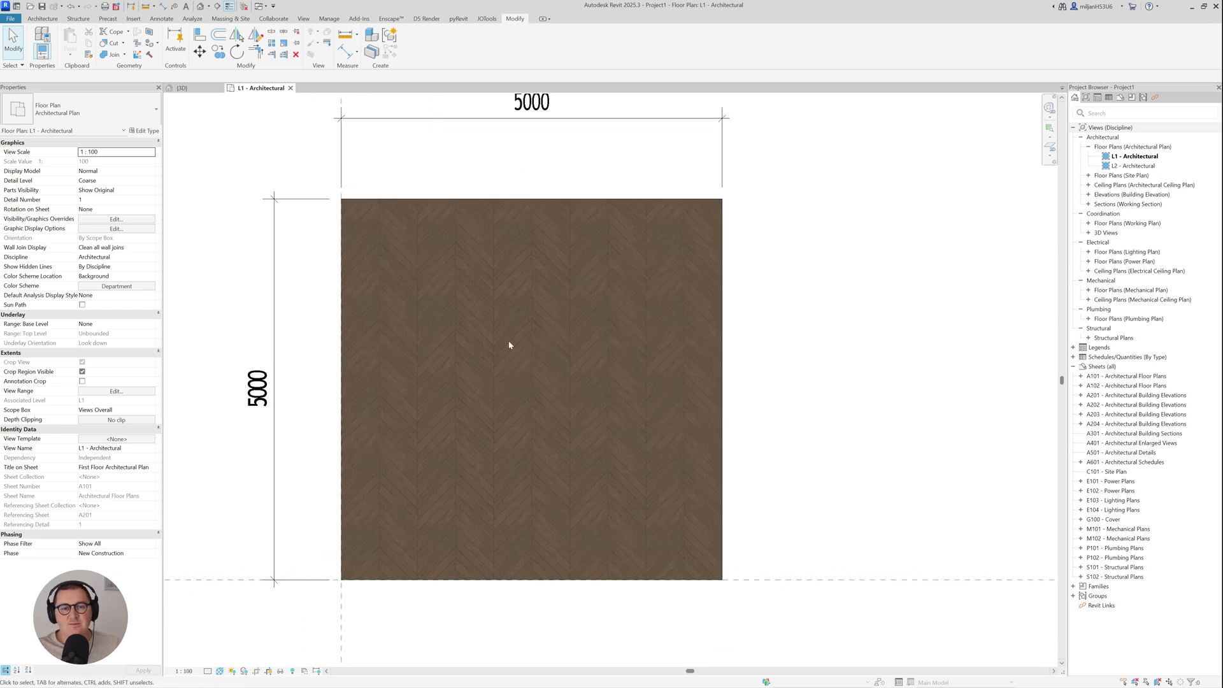
Step: Edit the floor boundary, moving its right edge outward to a total width of about 5320 mm
click(721, 396)
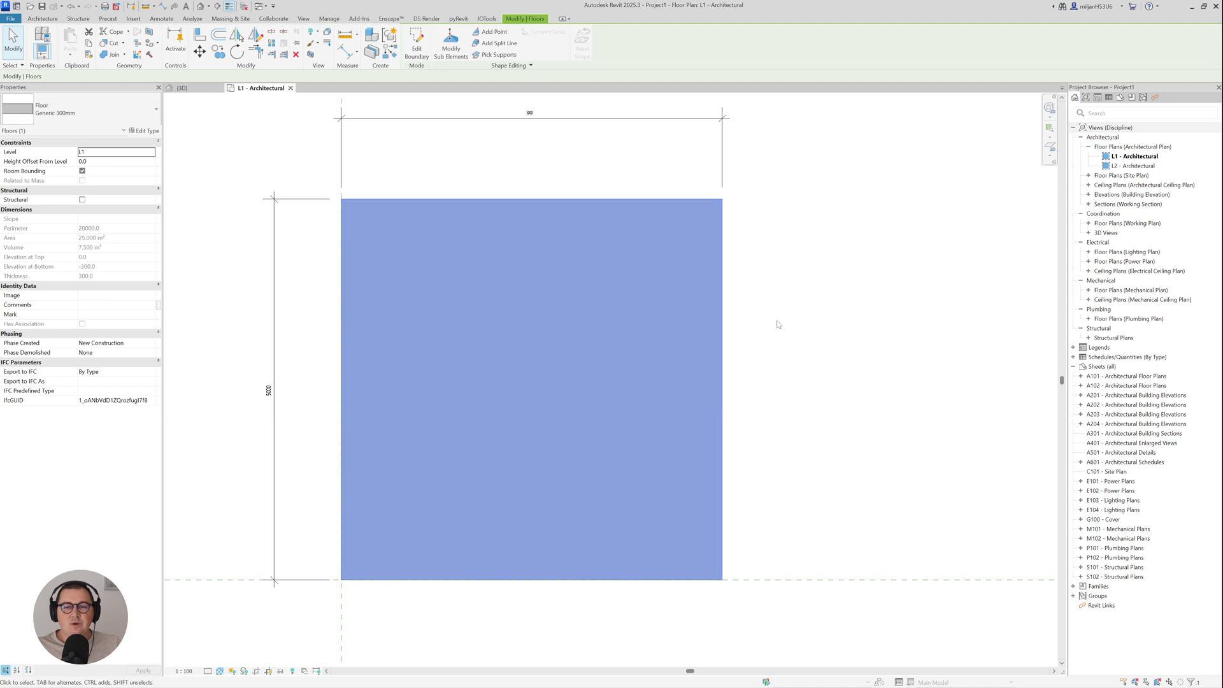
click(417, 45)
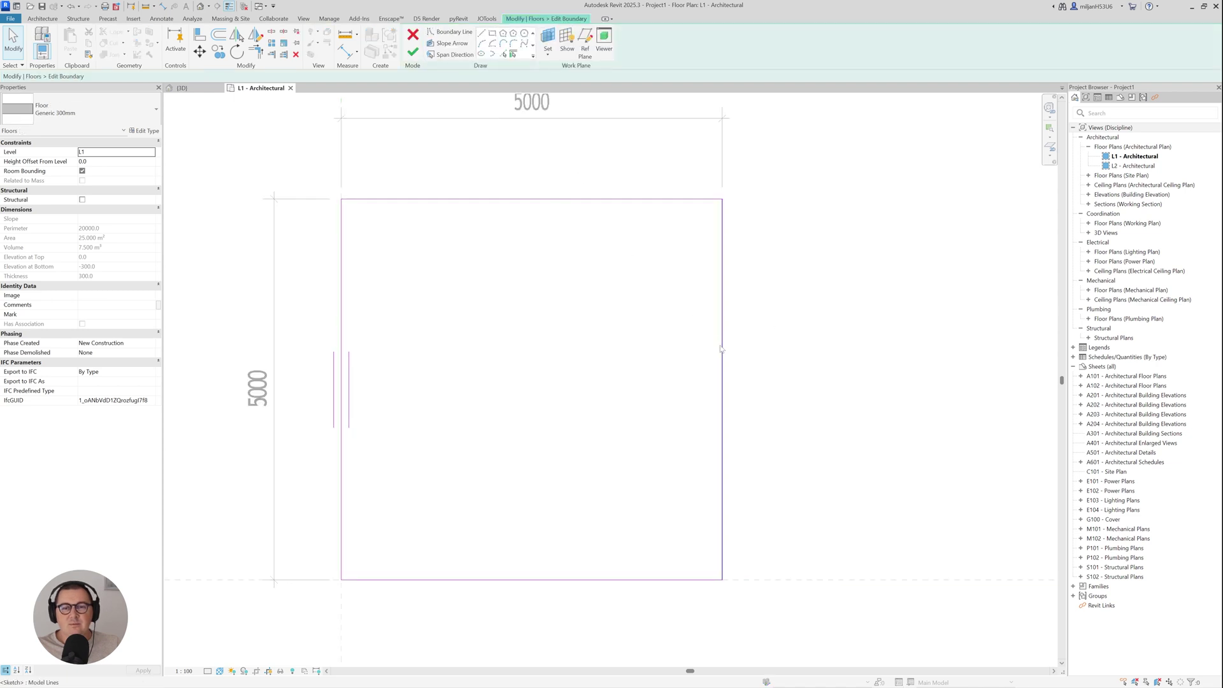
drag(724, 358, 755, 359)
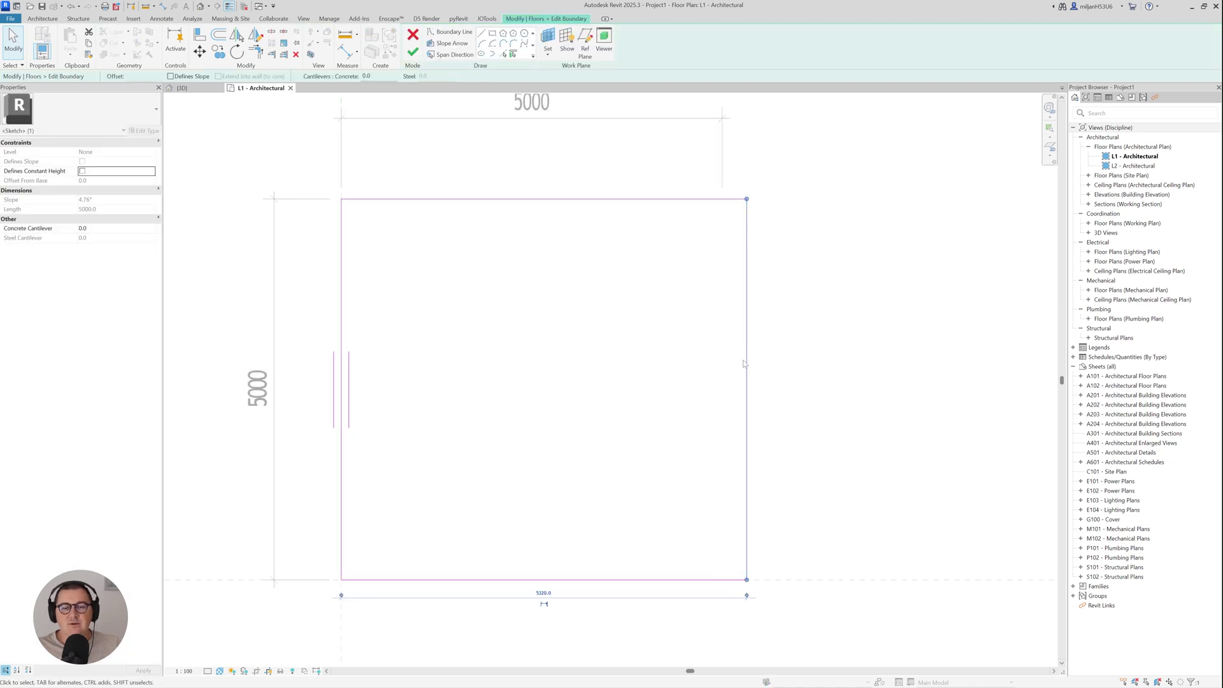
key(Escape)
click(413, 53)
click(817, 264)
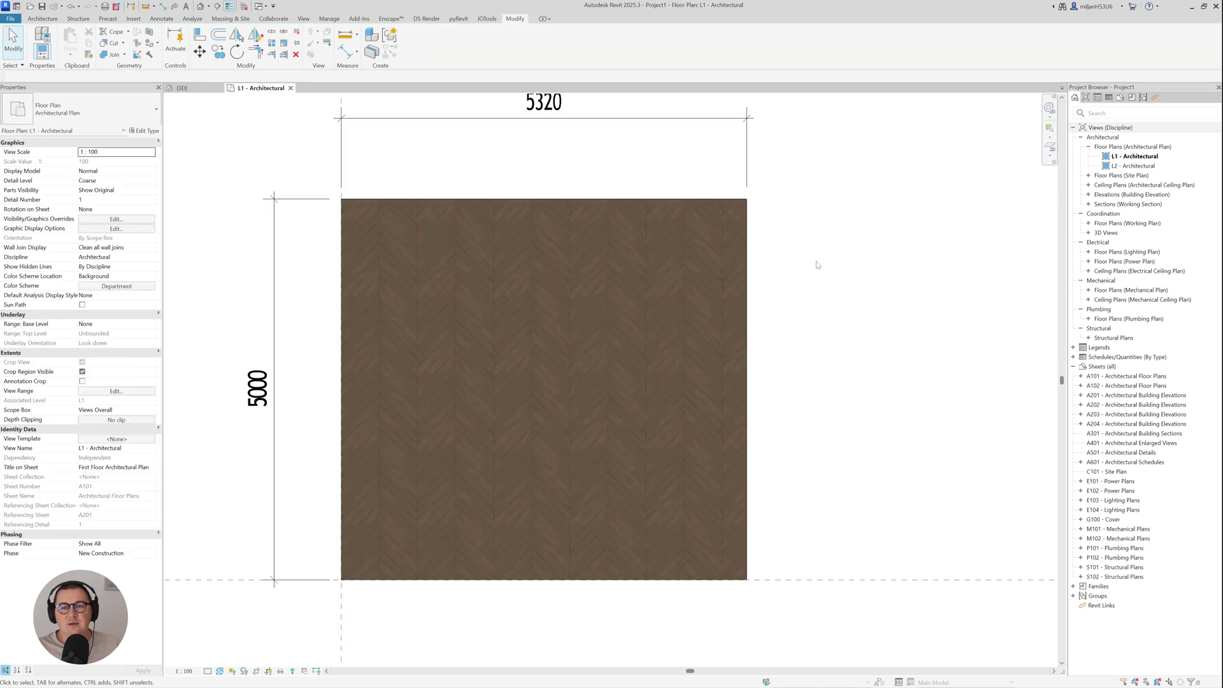
Step: Examine how the chevron texture ends along the right edge of the widened floor
middle_drag(749, 191, 667, 176)
scroll(667, 175, up, 2)
scroll(610, 168, up, 1)
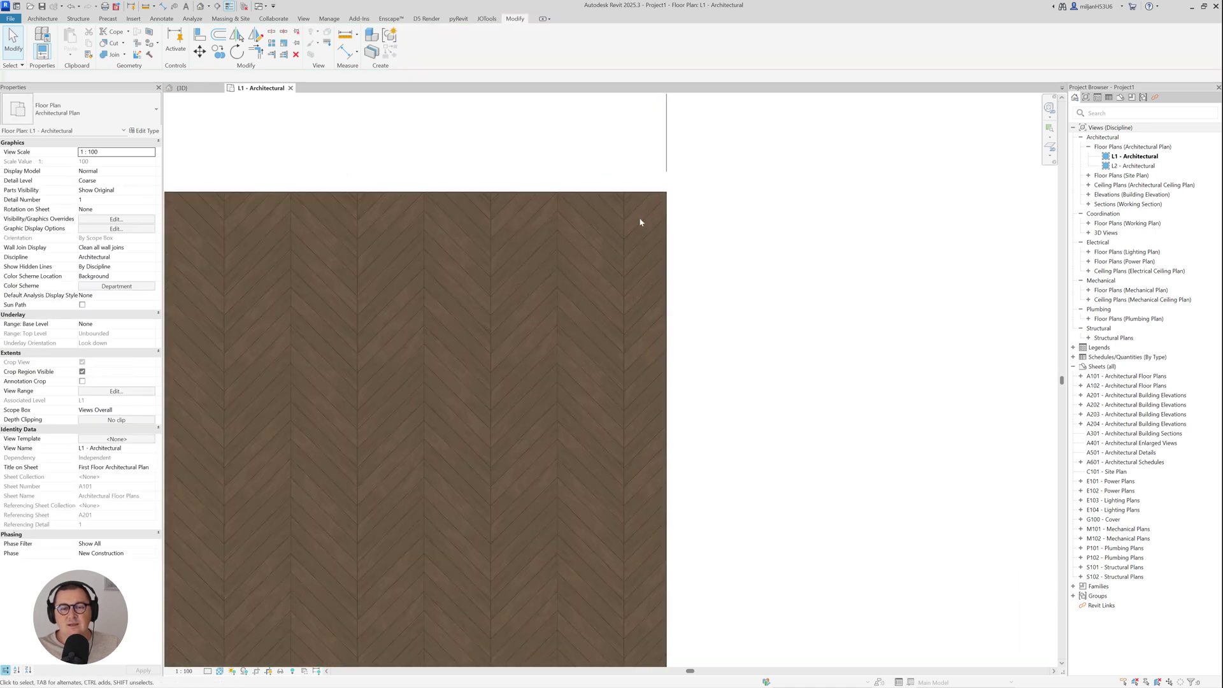
scroll(657, 222, down, 4)
middle_drag(674, 297, 696, 300)
scroll(694, 330, up, 1)
middle_drag(652, 345, 688, 334)
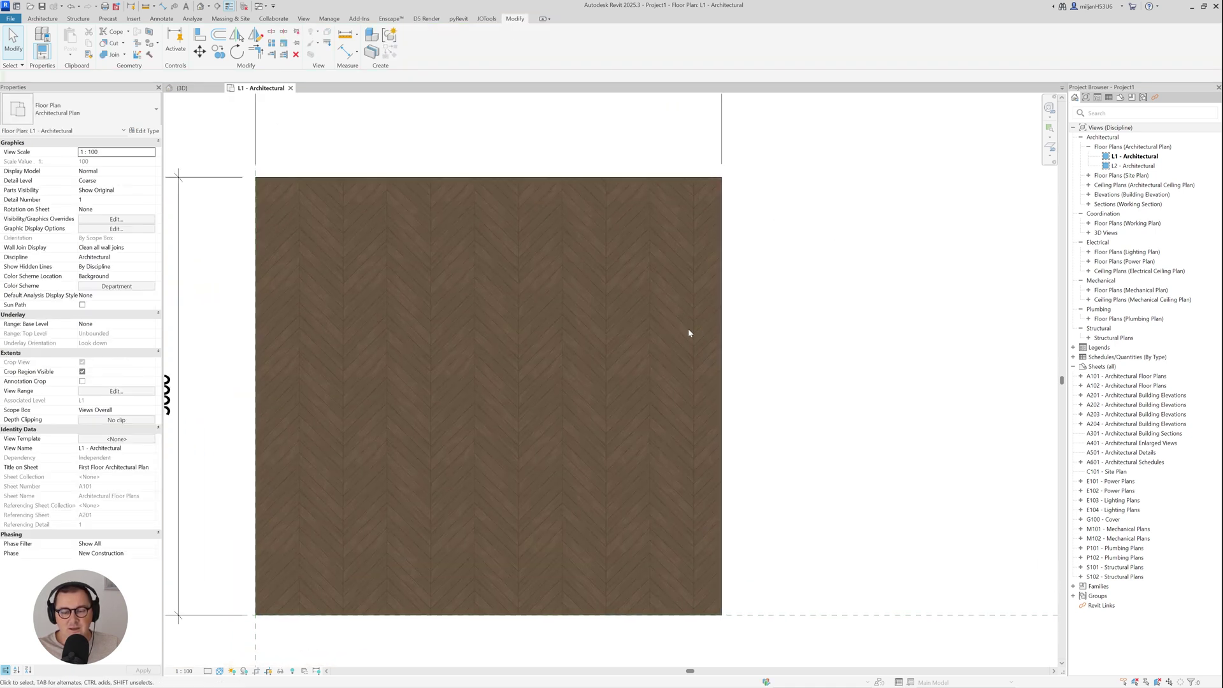
Step: Mark the floor's lower-left corner, last chevron seam and right edge in red on a screen capture, and discard the capture
key(Print)
mouse_move(211, 124)
mouse_down()
mouse_move(429, 388)
mouse_move(817, 656)
mouse_up()
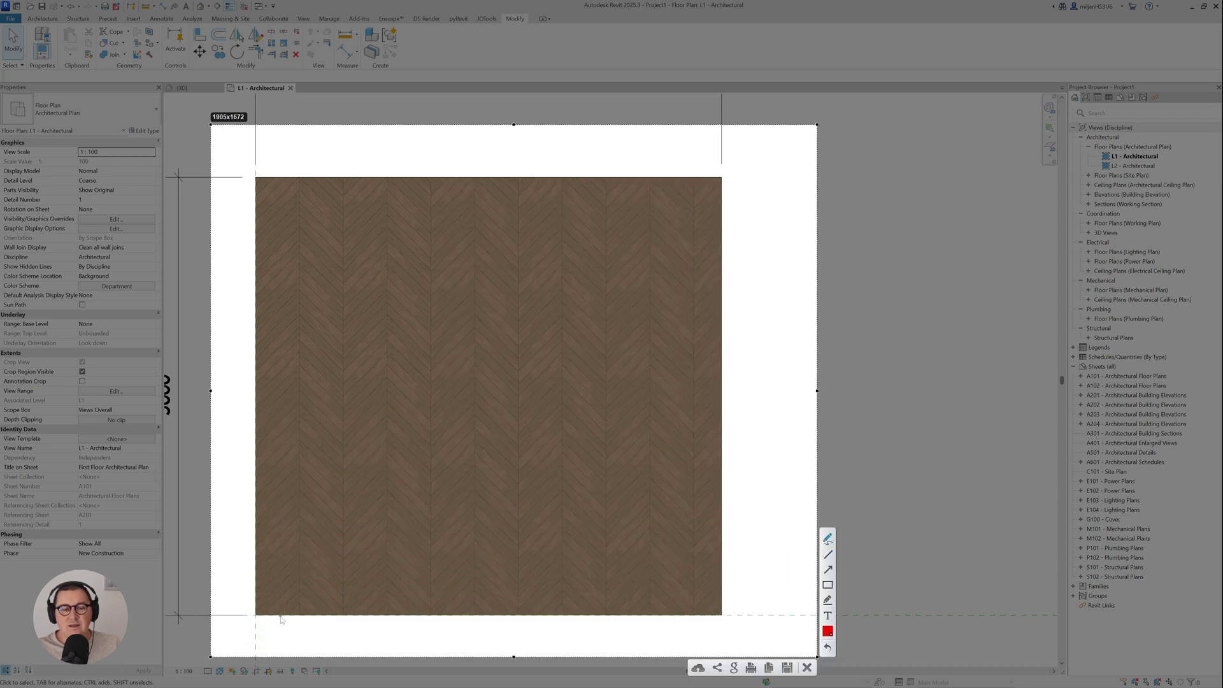
mouse_move(262, 615)
mouse_down()
mouse_move(249, 618)
mouse_move(268, 623)
mouse_move(255, 609)
mouse_up()
drag(694, 171, 694, 628)
mouse_move(722, 479)
mouse_down()
mouse_move(713, 637)
mouse_move(724, 633)
mouse_up()
click(827, 538)
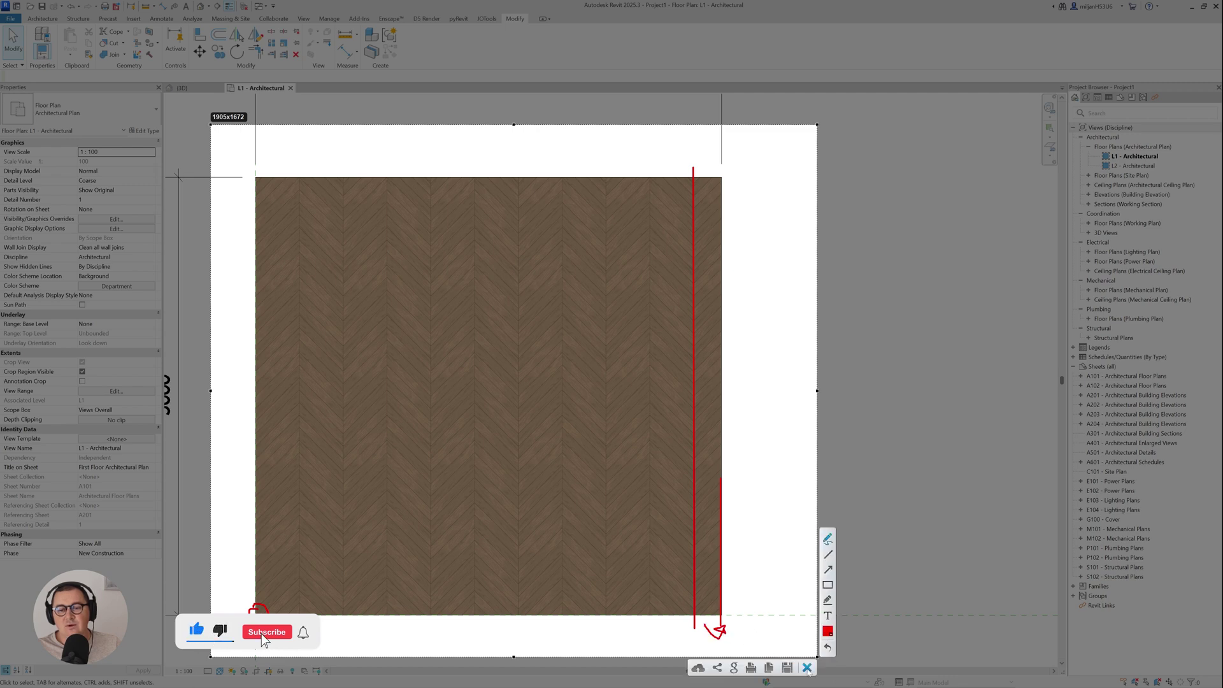
key(Escape)
Step: Annotate the strip between the last chevron seam and the floor's lower-right corner on a screen capture, and discard the capture
scroll(716, 615, up, 5)
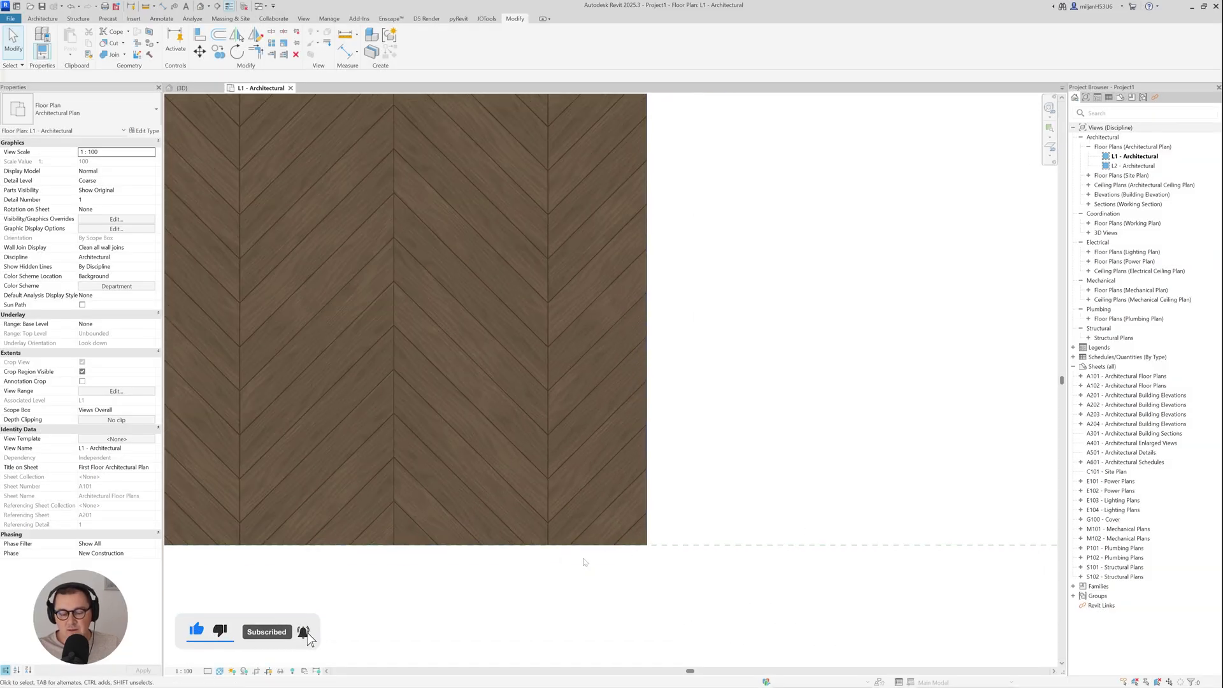
key(Print)
drag(306, 201, 786, 626)
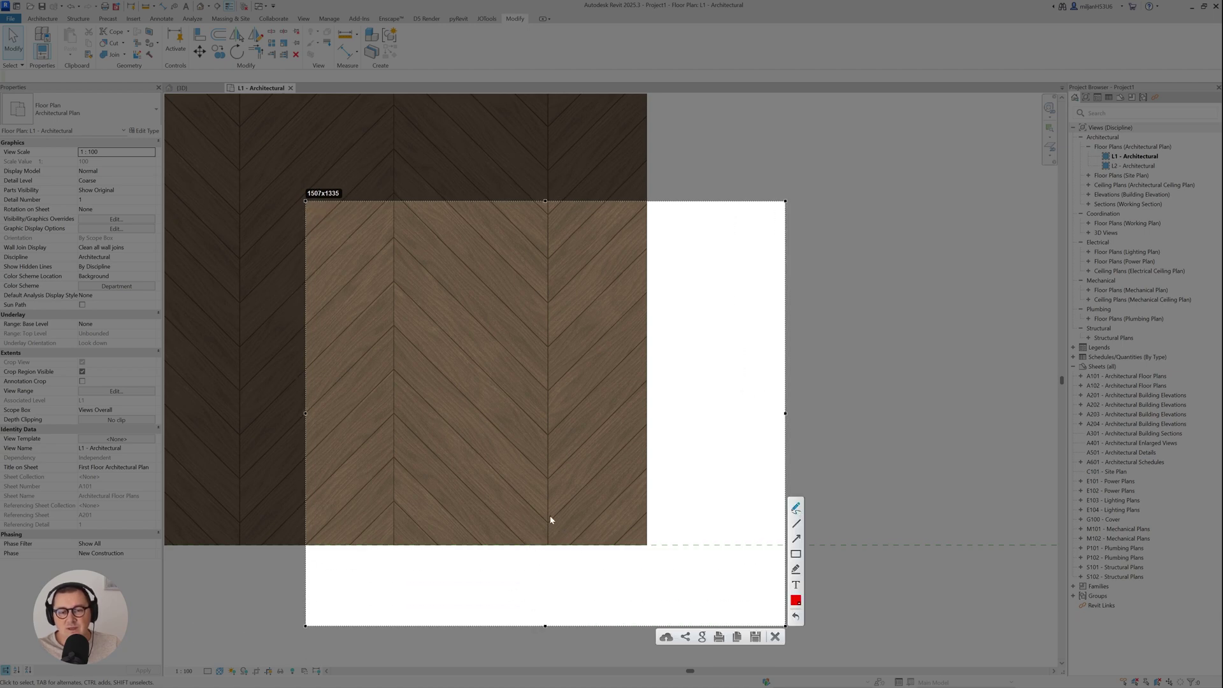
mouse_move(552, 520)
mouse_down()
mouse_move(537, 520)
mouse_move(550, 515)
mouse_up()
drag(654, 542, 647, 540)
mouse_move(556, 525)
mouse_down()
mouse_move(570, 514)
mouse_move(642, 530)
mouse_move(637, 508)
mouse_move(643, 532)
mouse_up()
click(774, 637)
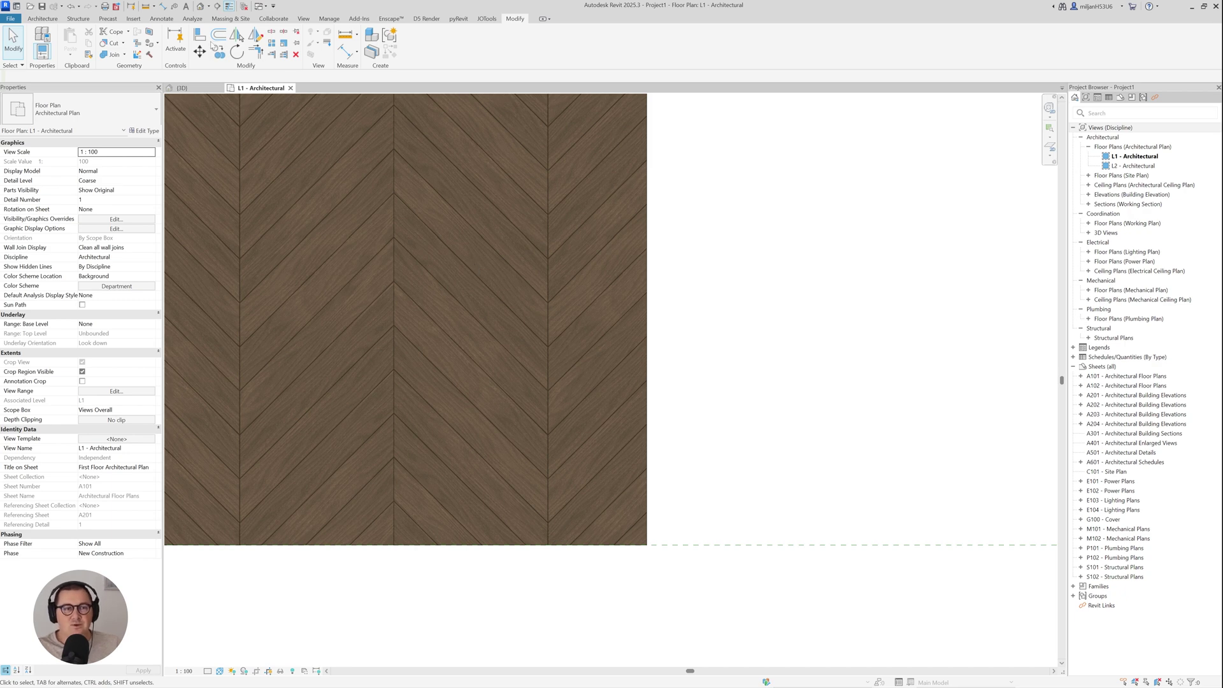
Step: Try to align the chevron texture with the floor's right edge using the Align tool
click(199, 35)
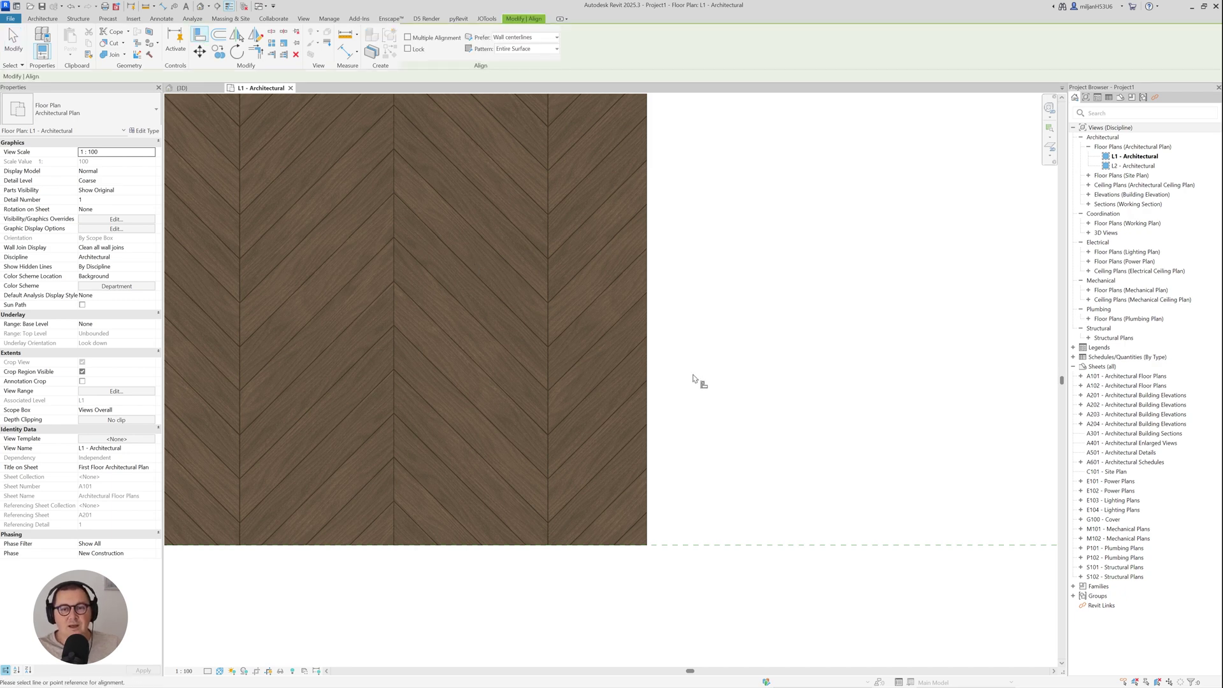
click(650, 417)
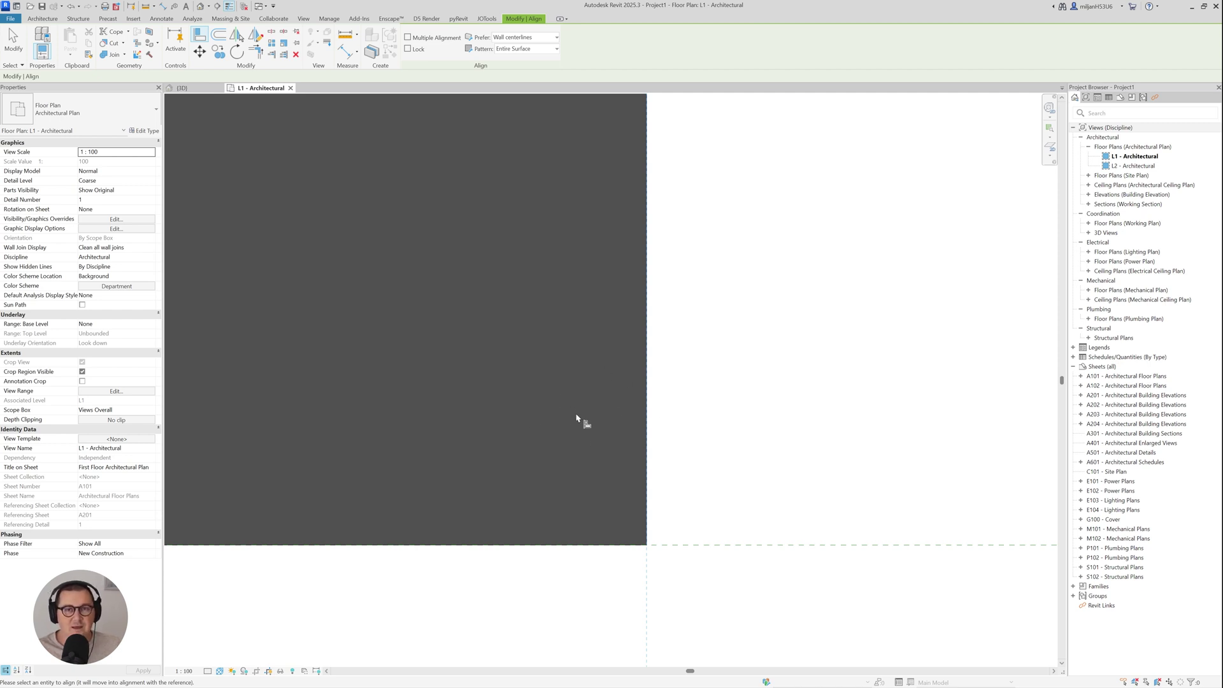
key(Escape)
key(Escape)
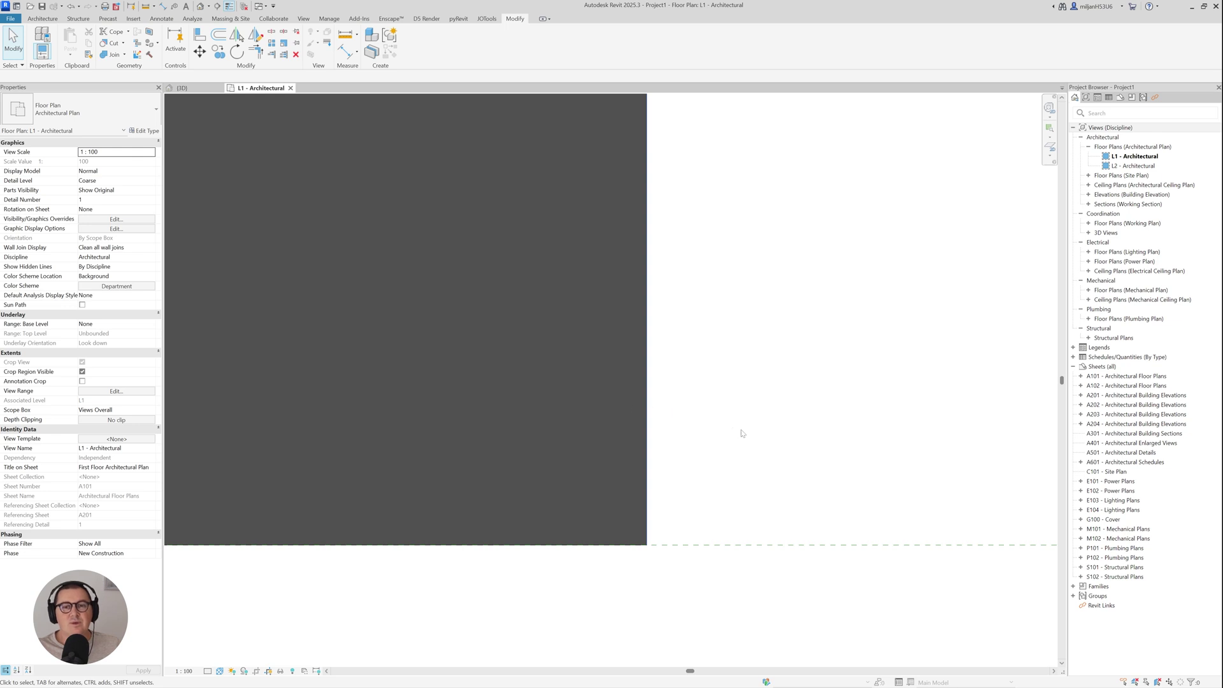
Step: Open the Wood 06, Chevron material's appearance image in the Texture Editor, enlarge its preview and place the editor beside the Material Browser
scroll(845, 442, down, 4)
middle_drag(434, 387, 416, 491)
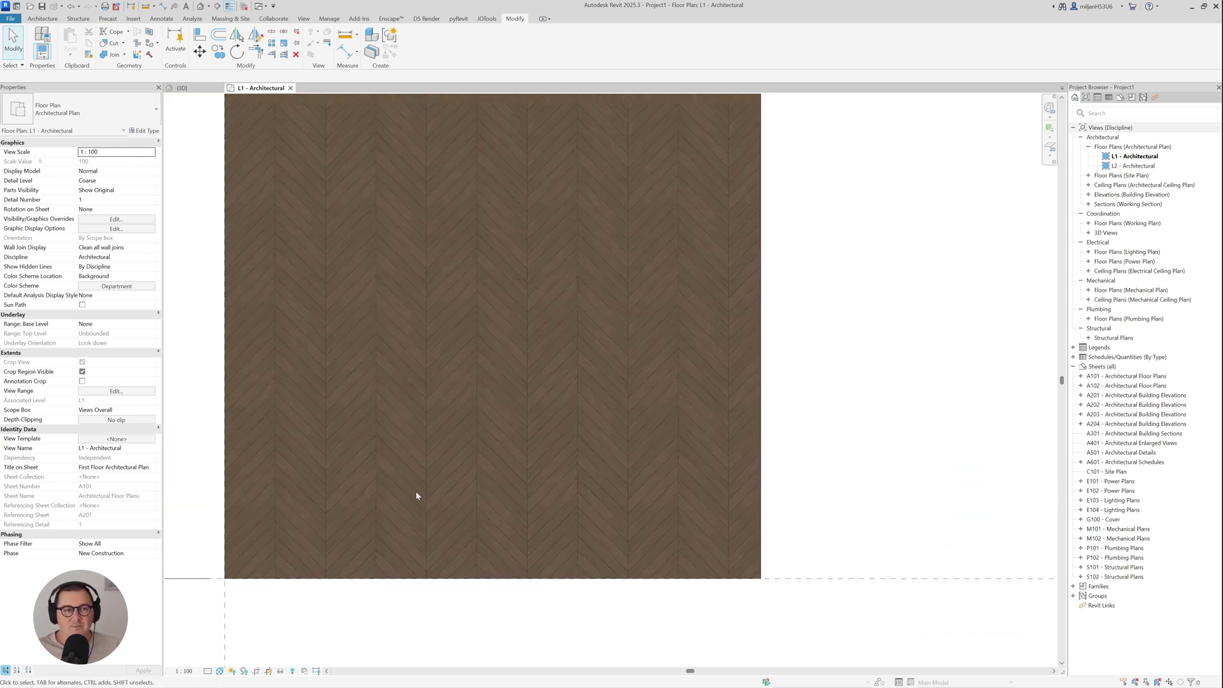
click(331, 20)
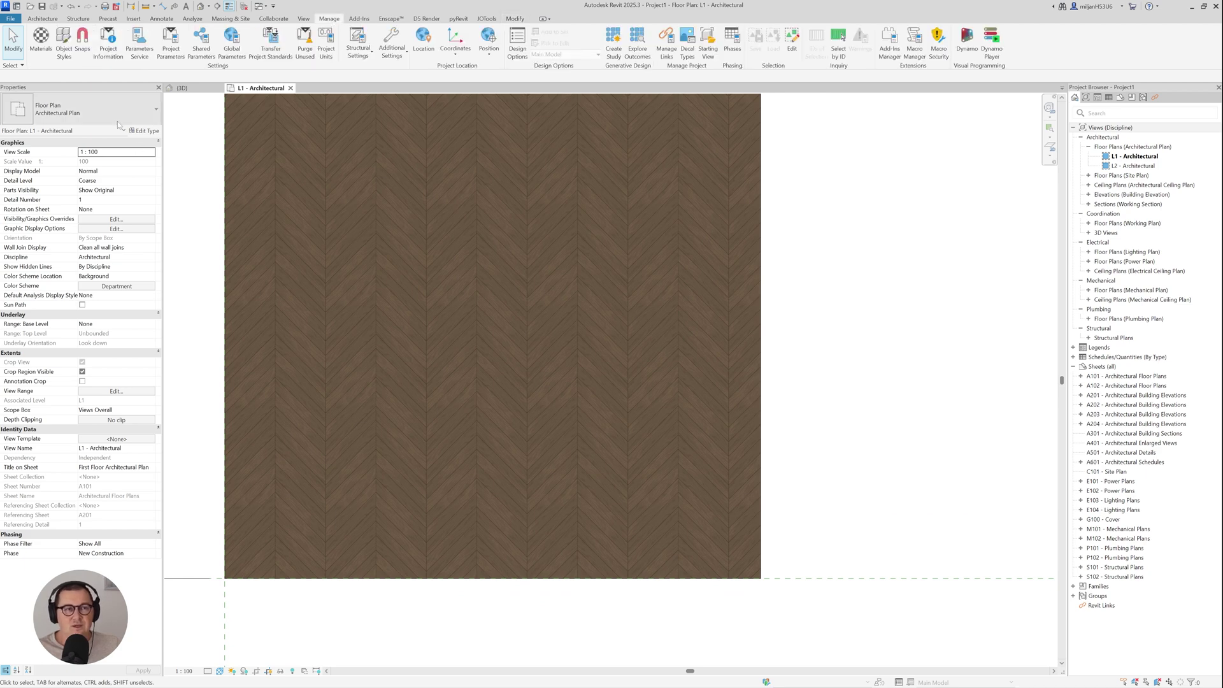
click(41, 40)
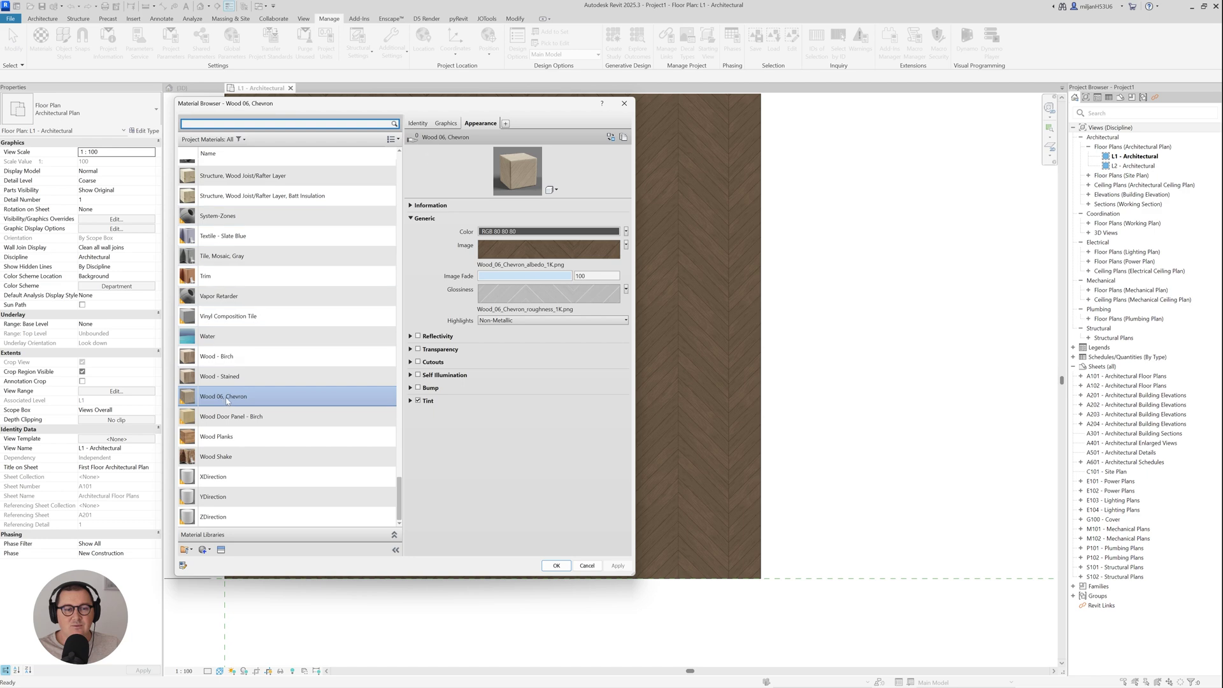
click(521, 254)
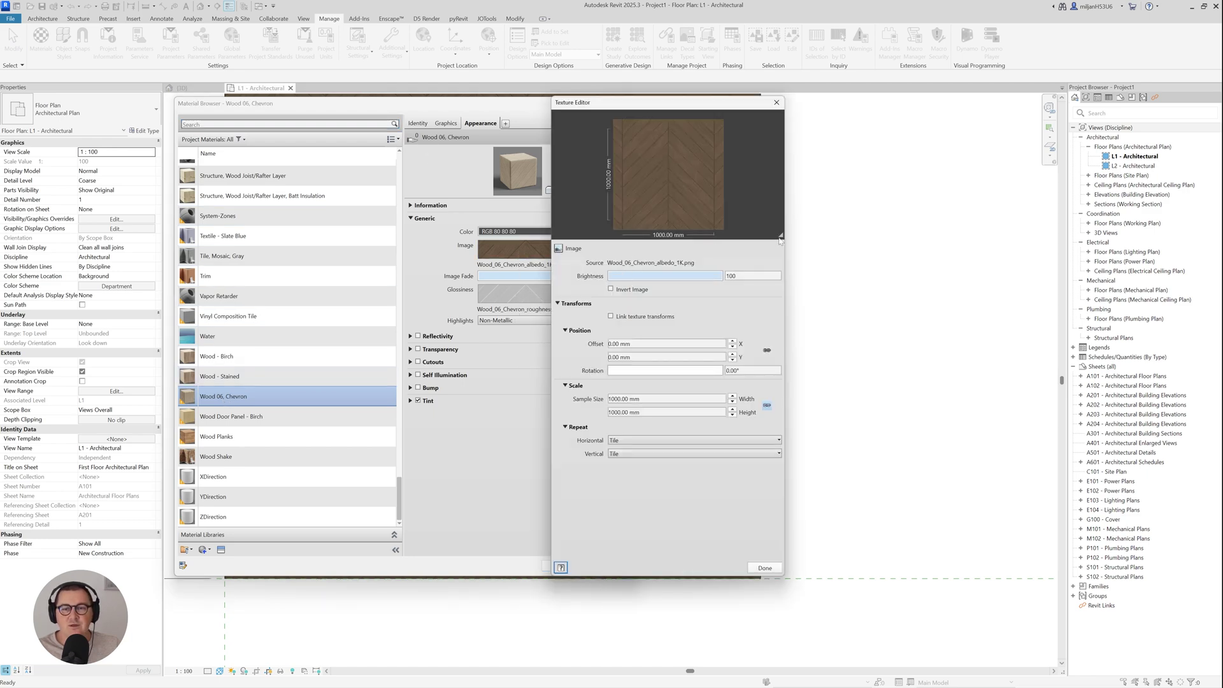
drag(781, 239, 783, 350)
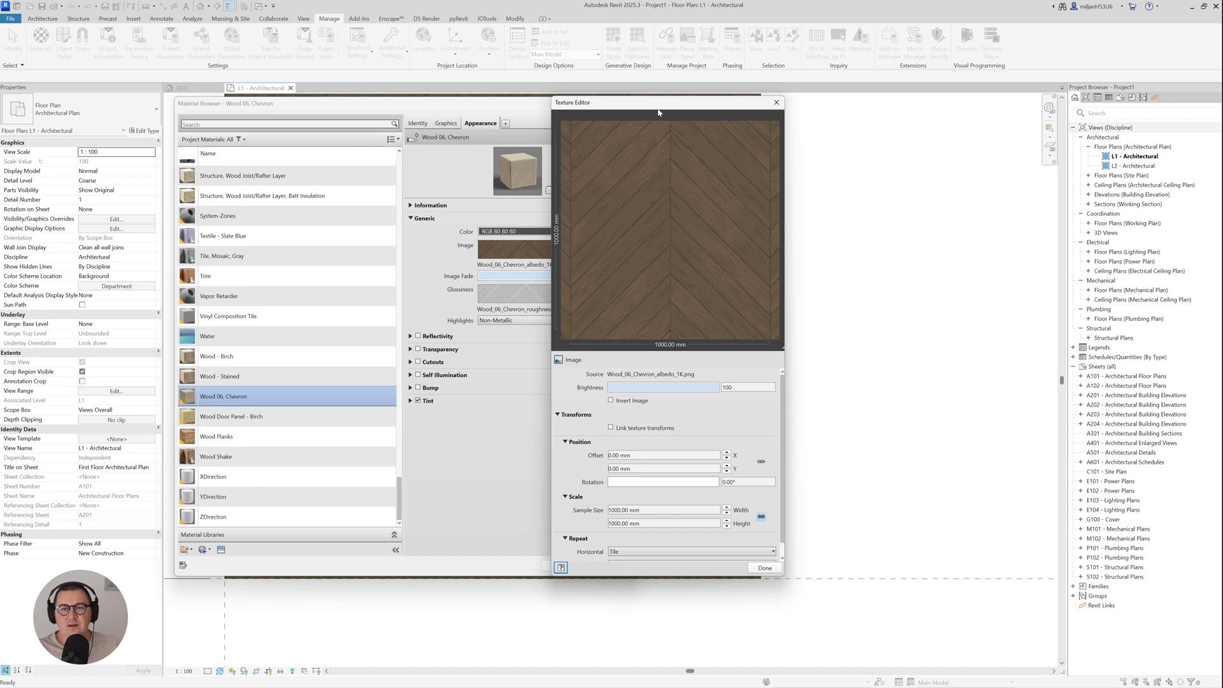
drag(659, 113, 756, 110)
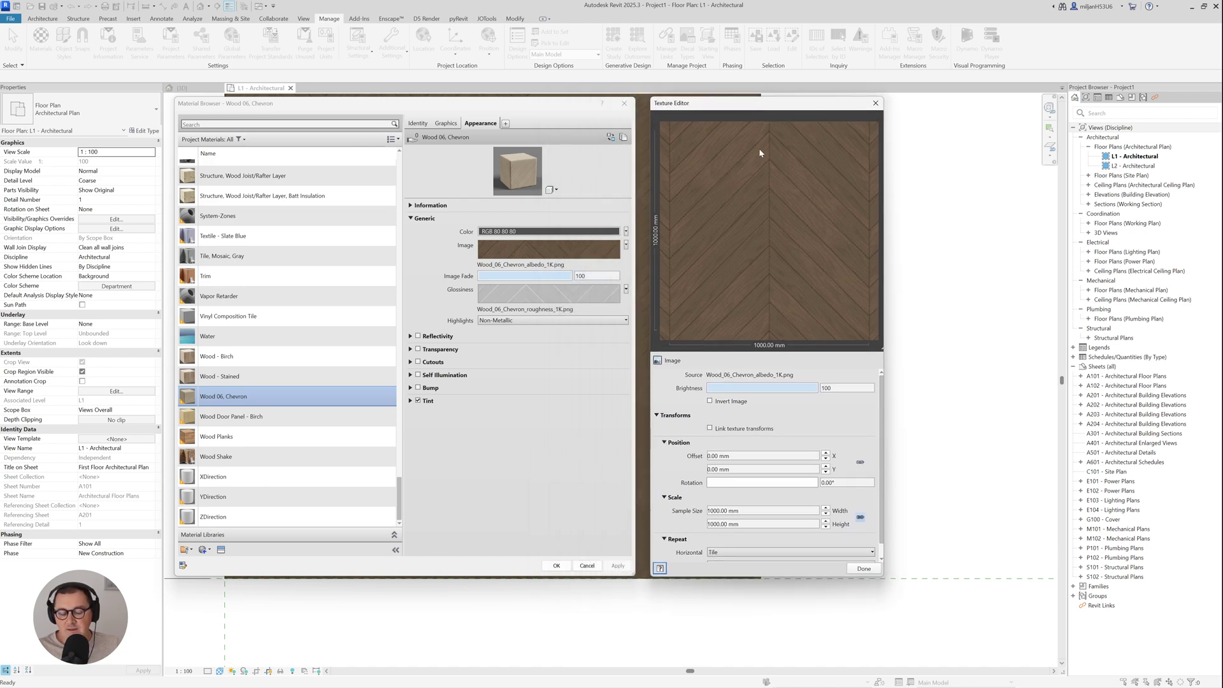
Step: Mark a horizontal line, the left seam and both lower corners of the chevron texture preview in red on a screen capture, and discard the capture
key(Print)
mouse_move(625, 79)
mouse_down()
mouse_move(717, 218)
mouse_move(911, 373)
mouse_up()
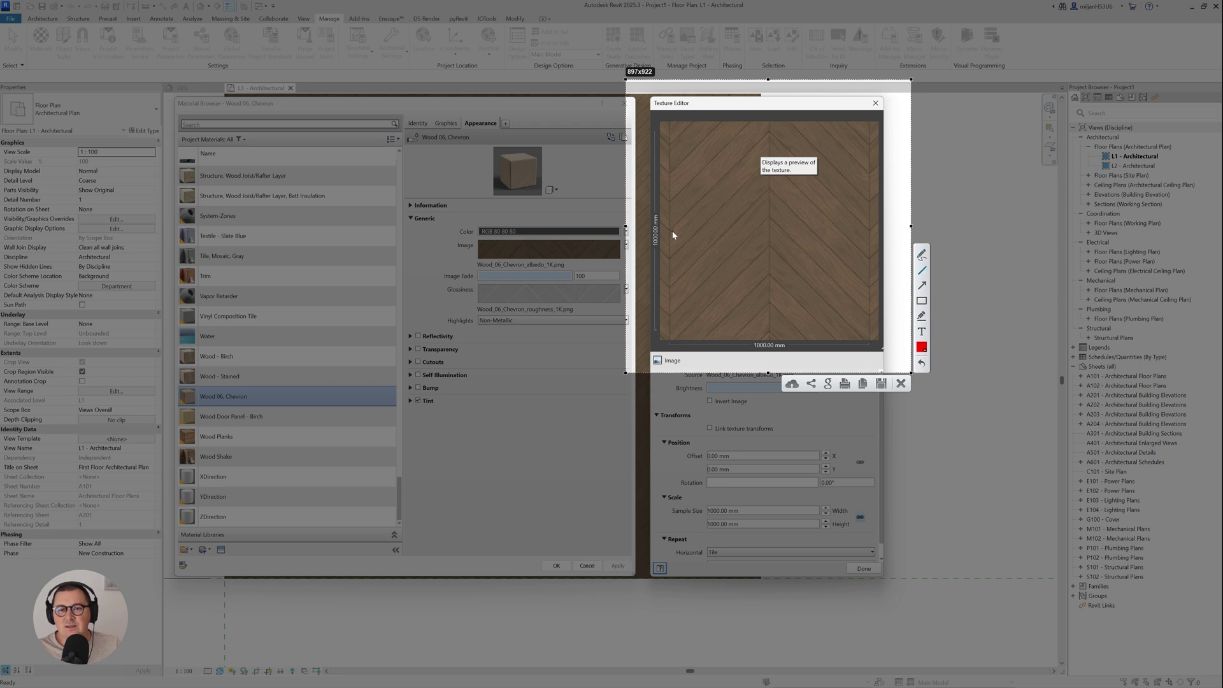
drag(672, 231, 900, 230)
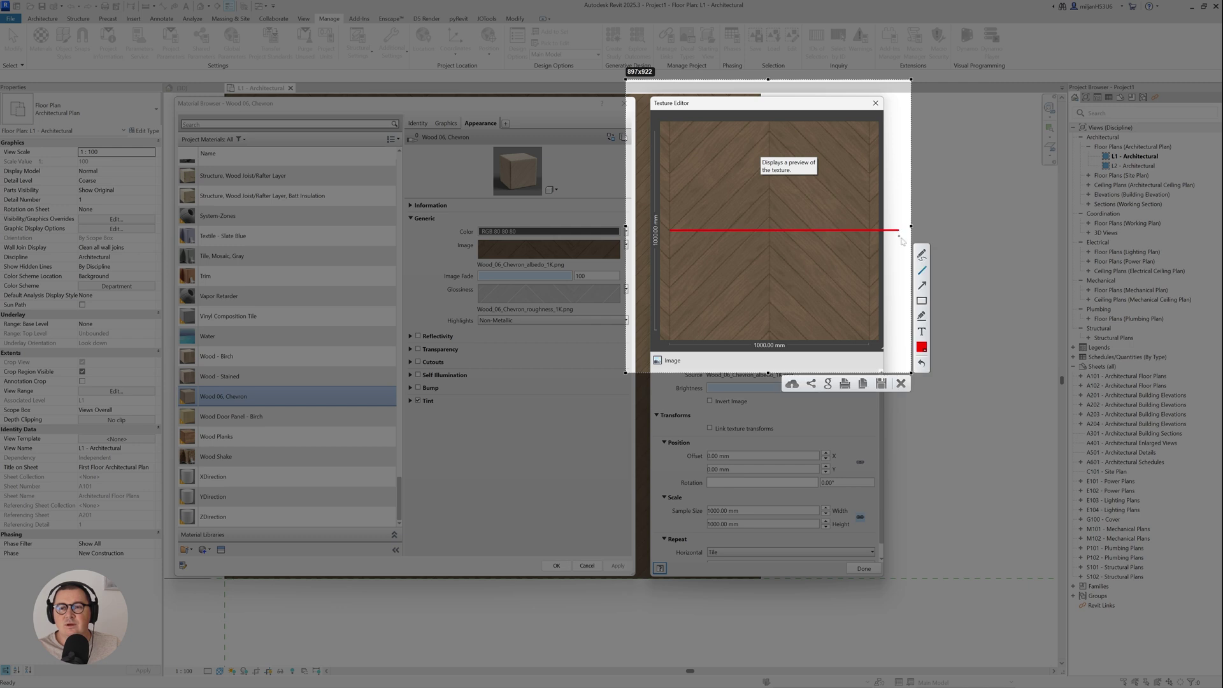
mouse_move(680, 224)
mouse_down()
mouse_move(662, 227)
mouse_move(679, 229)
mouse_up()
click(680, 208)
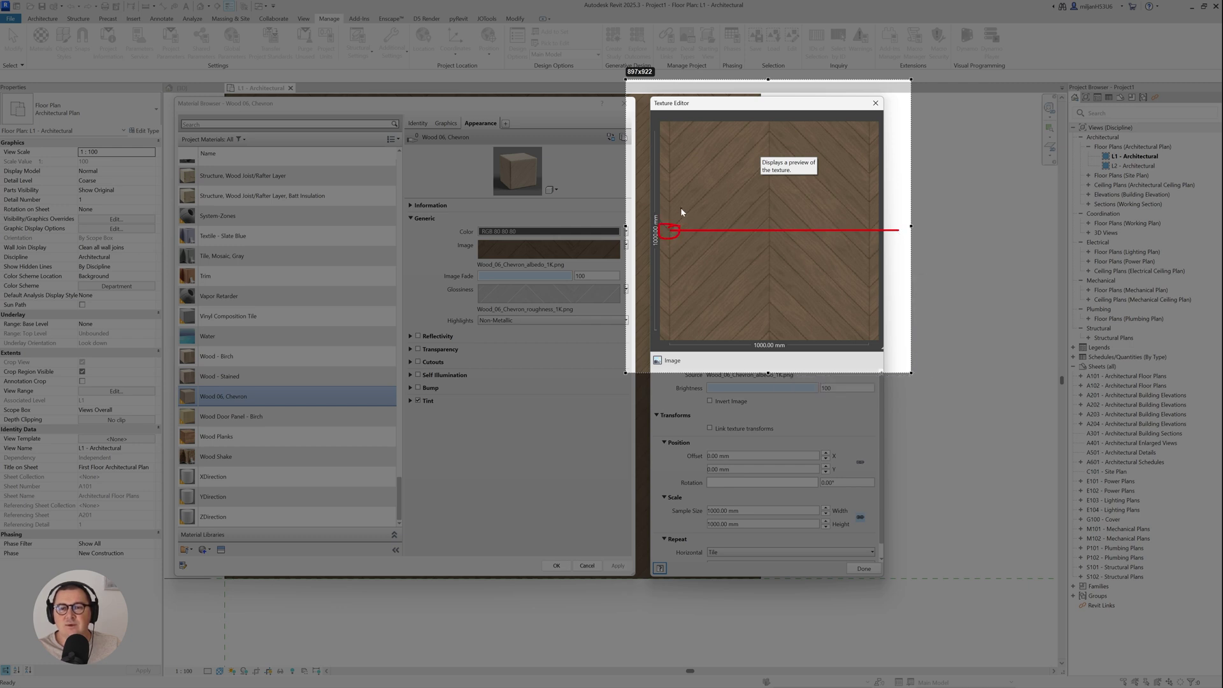
click(682, 173)
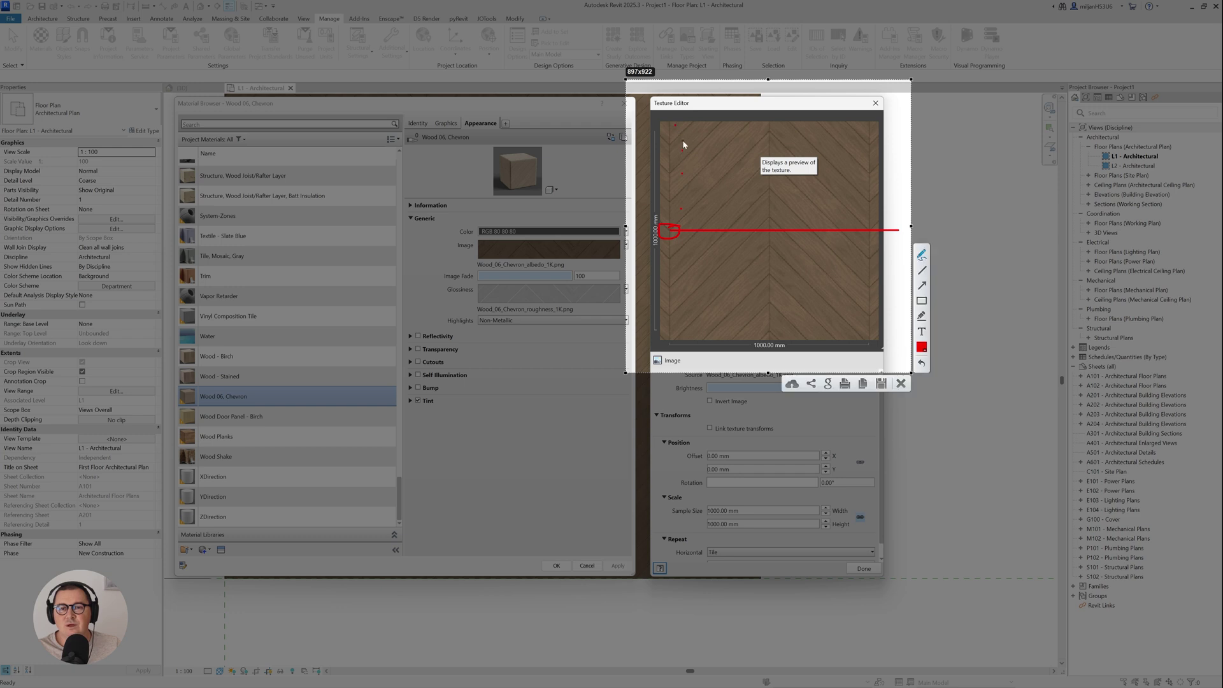
click(678, 245)
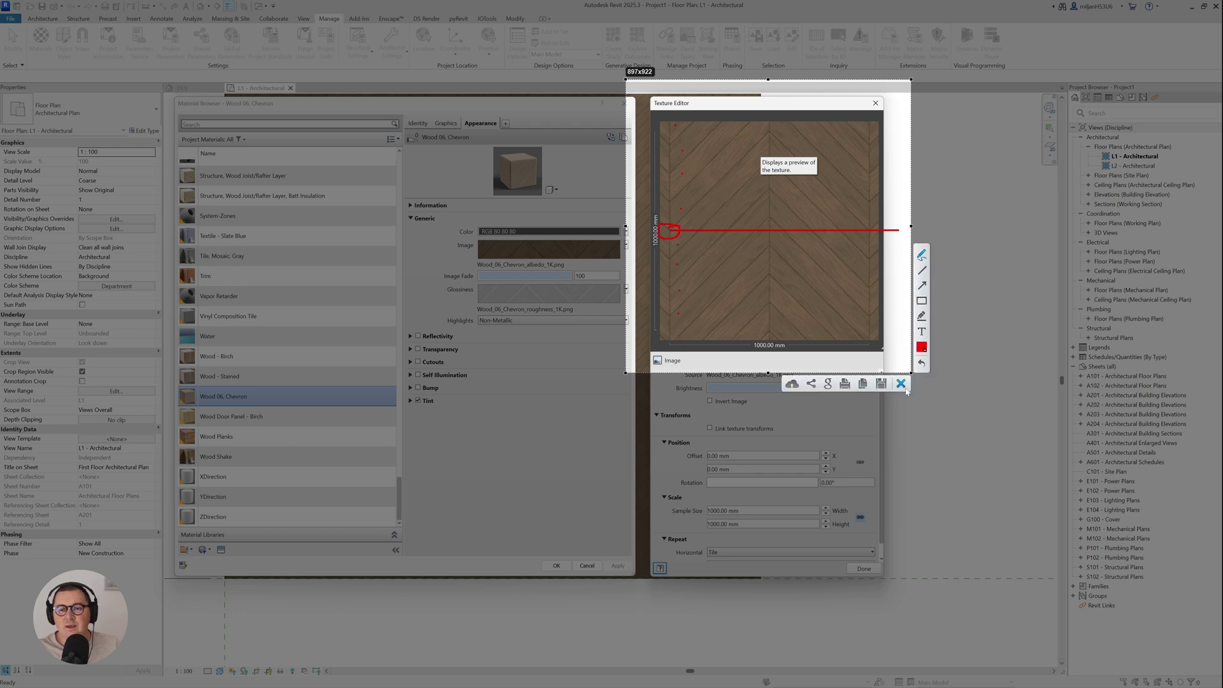
click(671, 338)
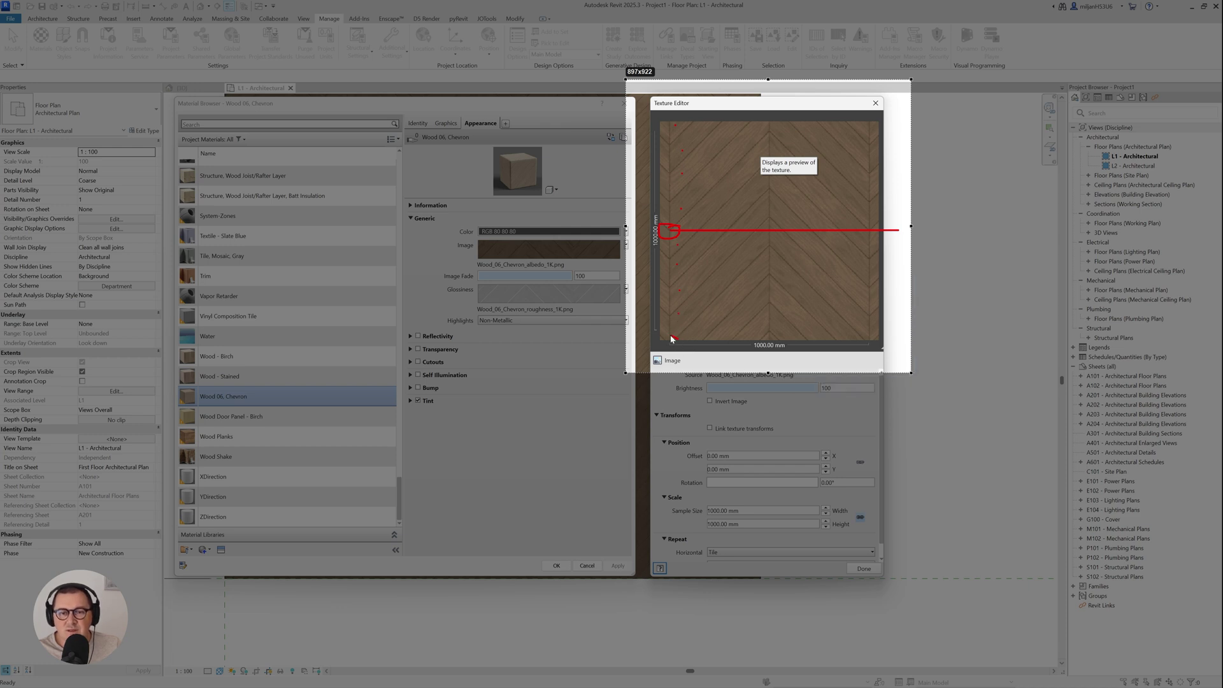
mouse_move(679, 339)
mouse_down()
mouse_move(669, 345)
mouse_move(681, 329)
mouse_up()
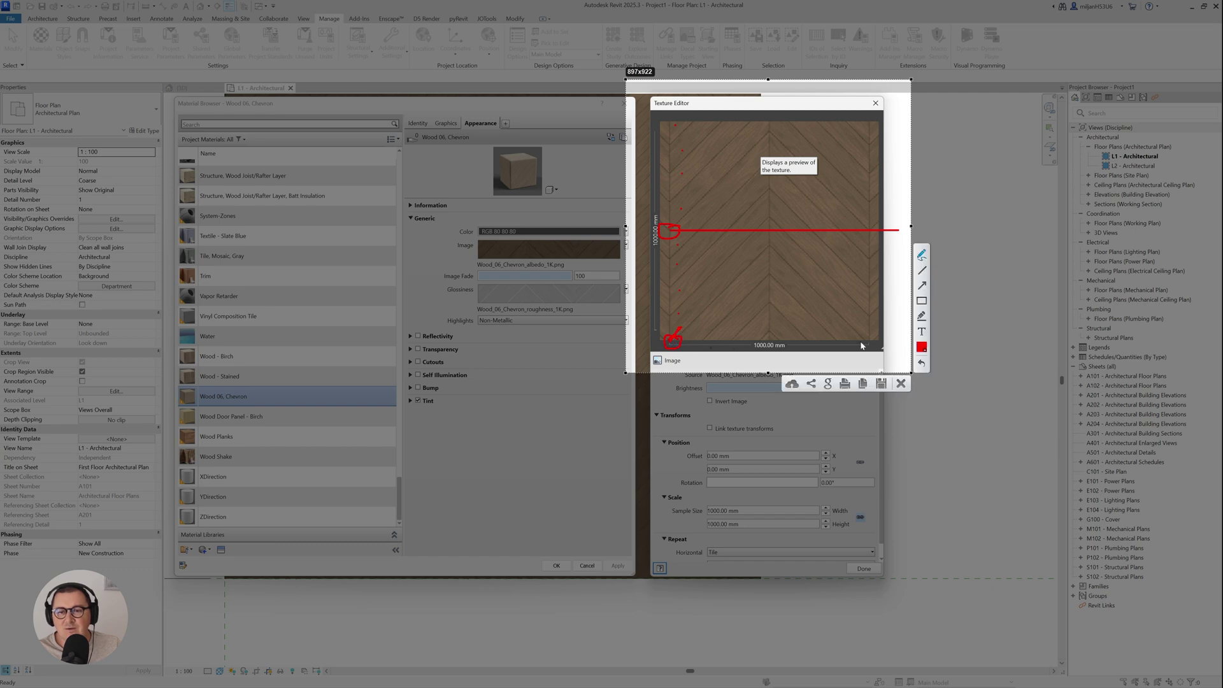
drag(863, 345, 868, 344)
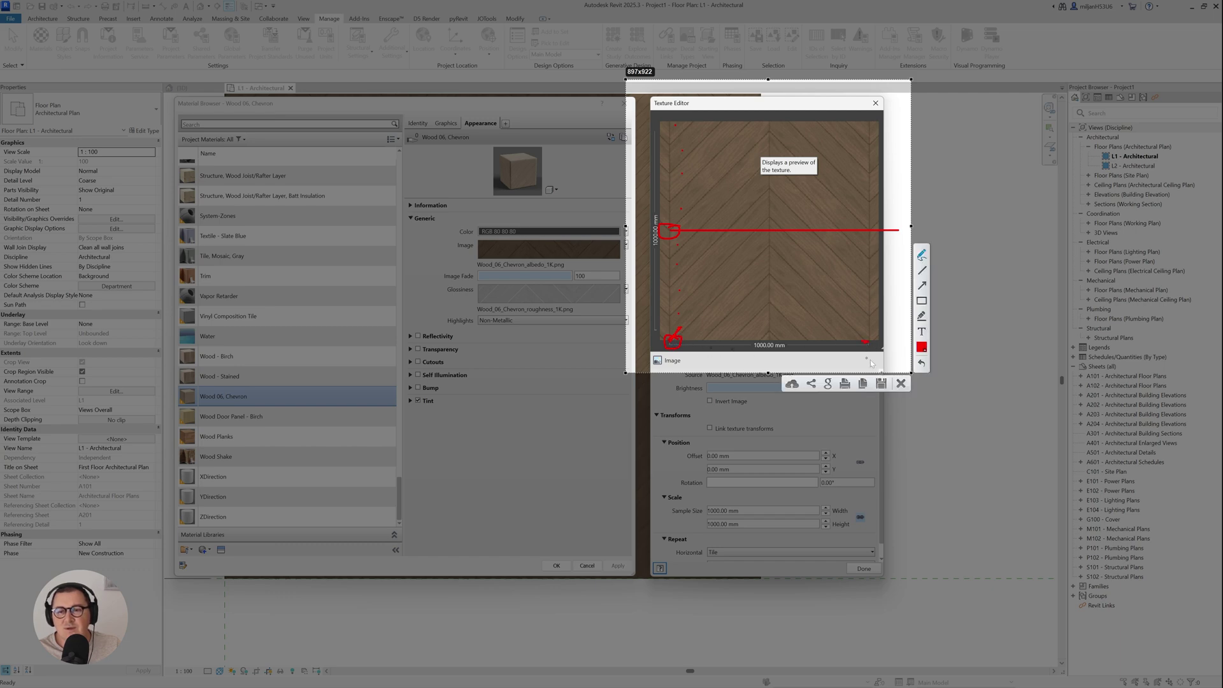
click(902, 384)
Step: Finish the Texture Editor and accept the Material Browser to return to the floor plan
click(864, 569)
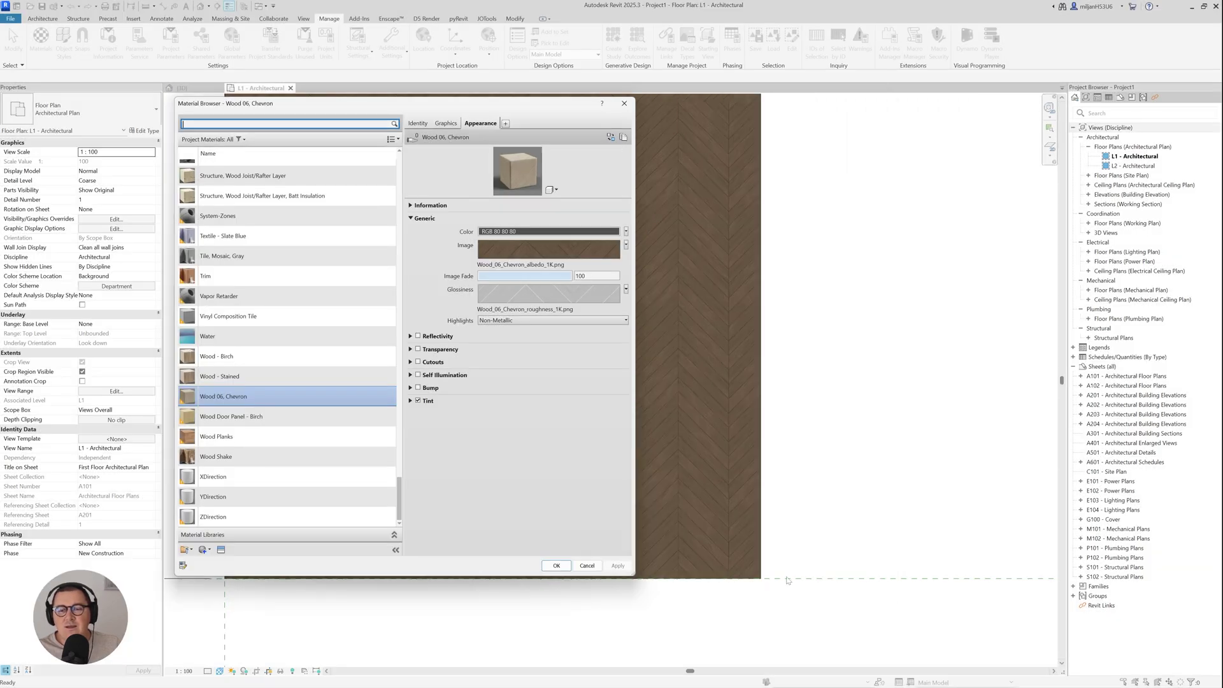
click(556, 566)
scroll(552, 507, down, 2)
scroll(359, 544, up, 5)
scroll(359, 545, up, 3)
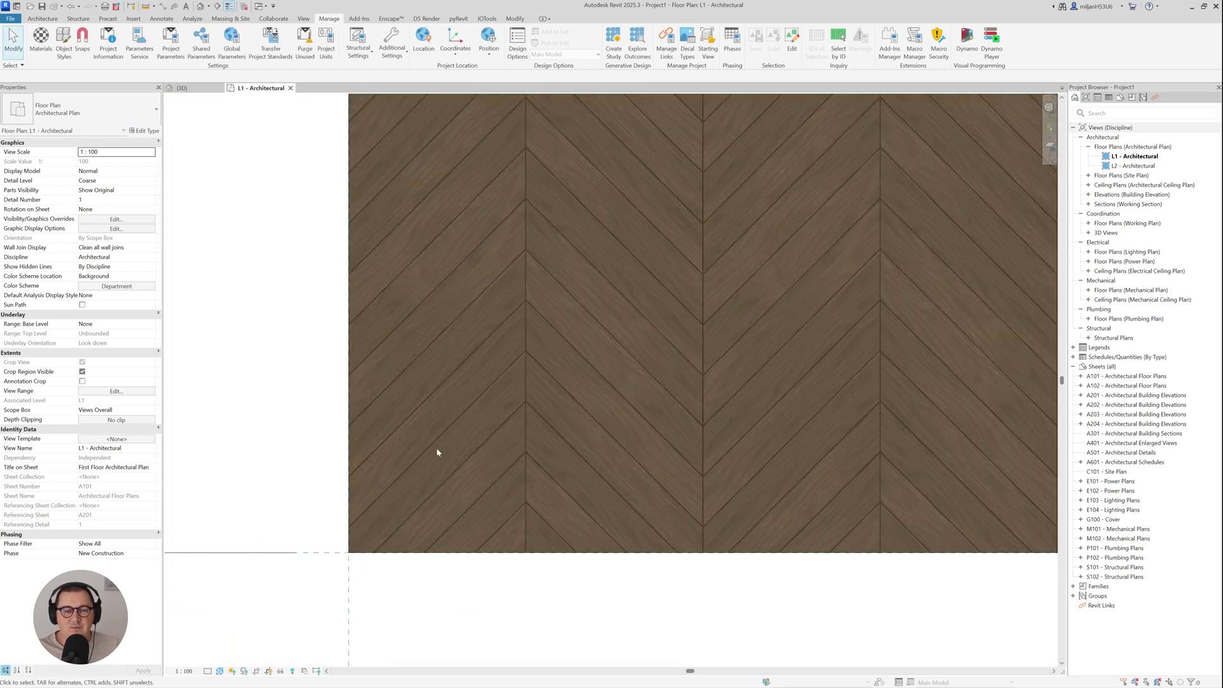
scroll(437, 453, down, 2)
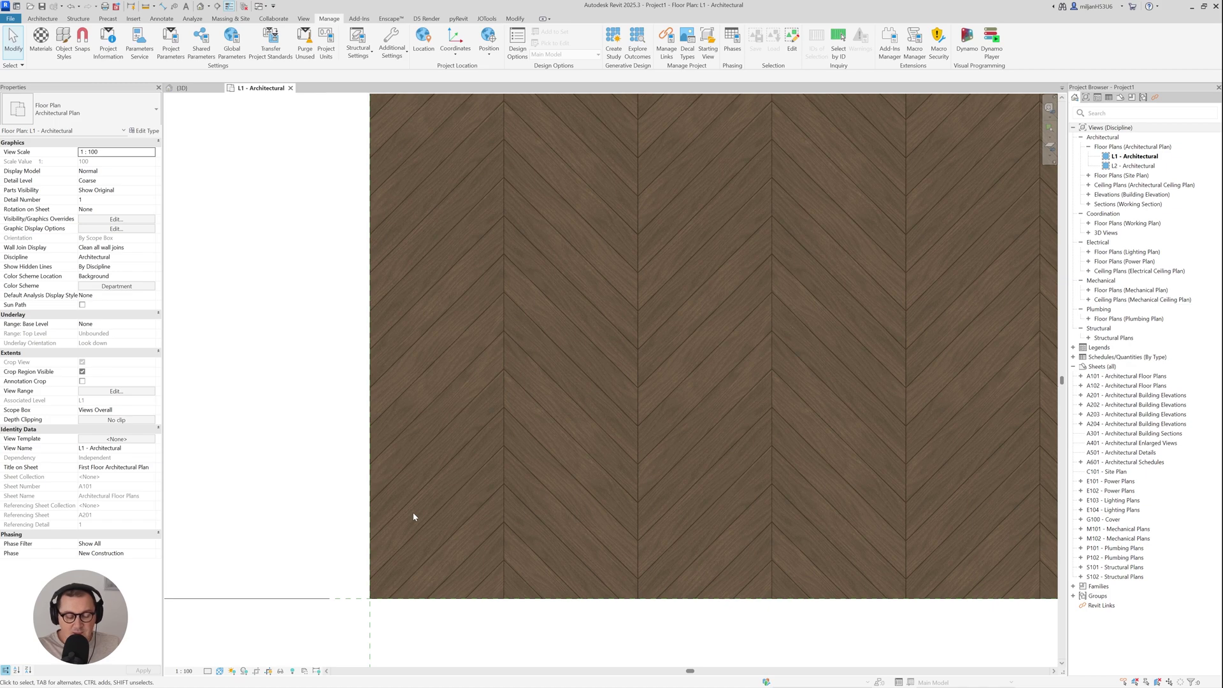
Step: Draw a vertical detail line about 1740 mm long on the floor's left edge, extending below its lower-left corner, and turn off thin-line display
key(d)
key(l)
scroll(191, 513, down, 2)
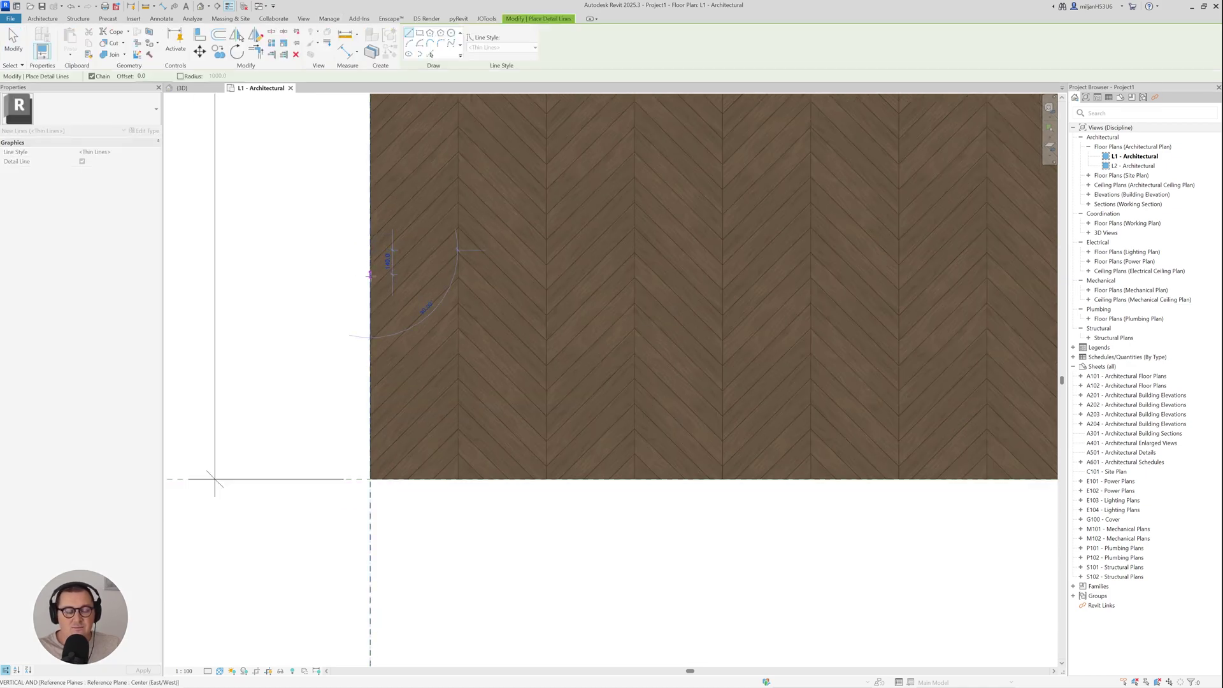
click(370, 553)
key(Escape)
key(Escape)
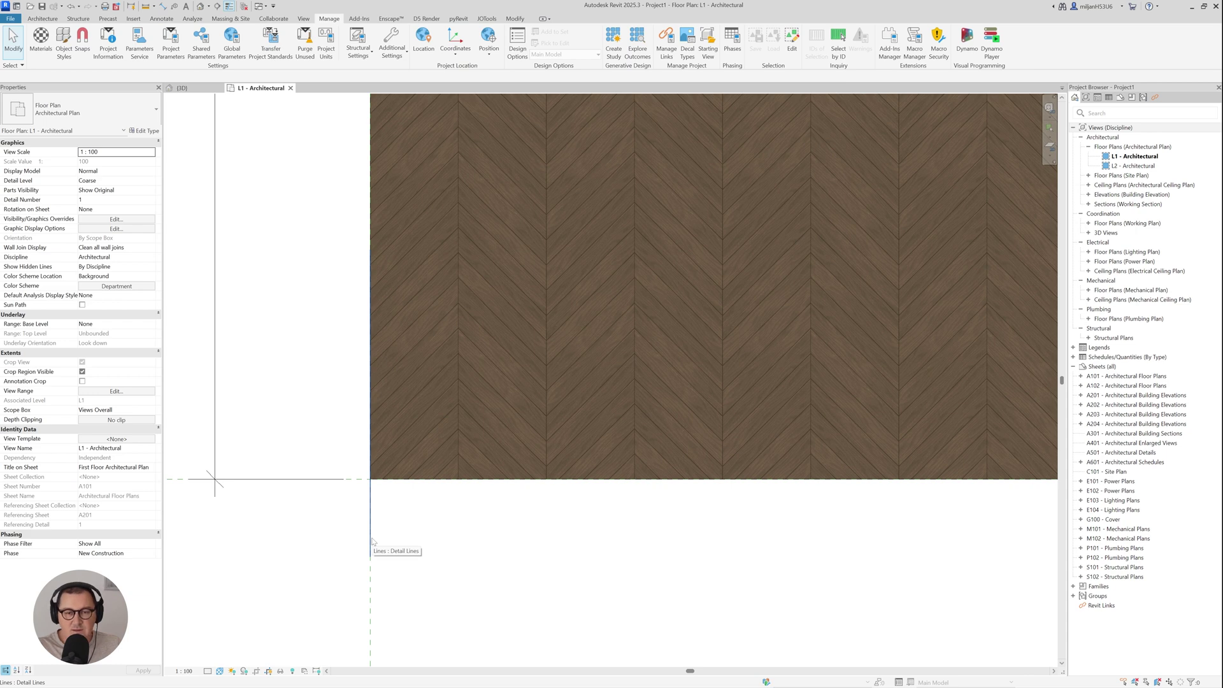
key(t)
key(l)
Step: Copy the vertical detail line 1000 mm to the right
click(370, 526)
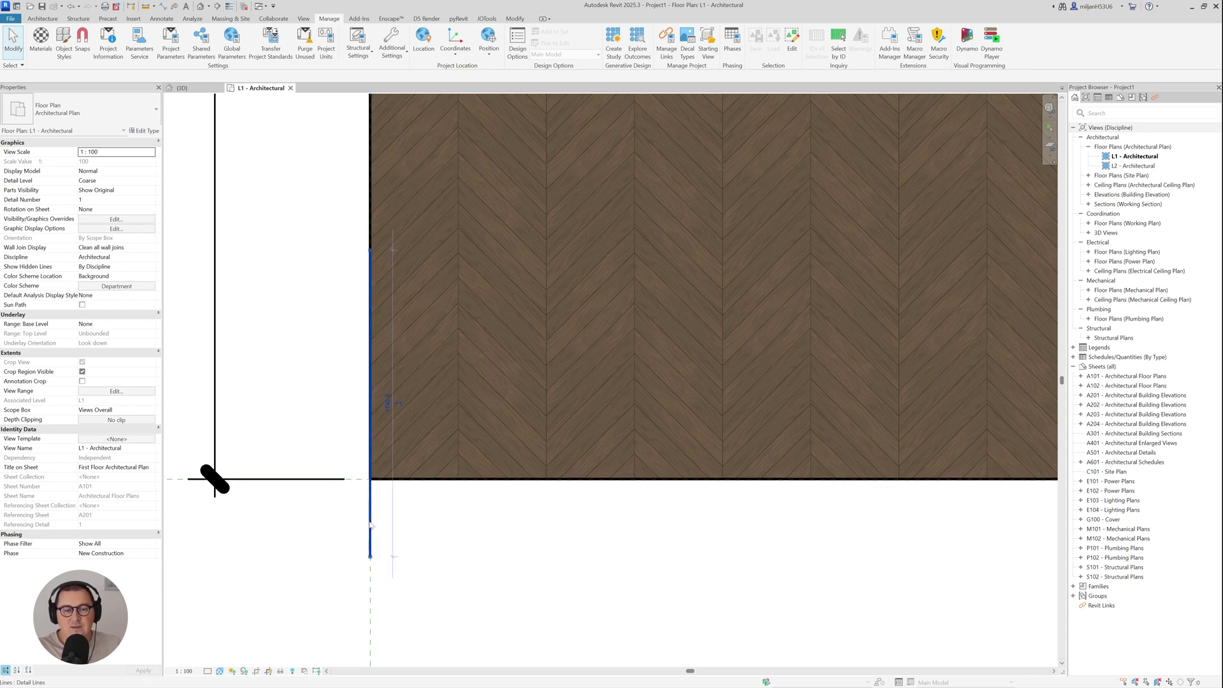
middle_drag(370, 526, 338, 555)
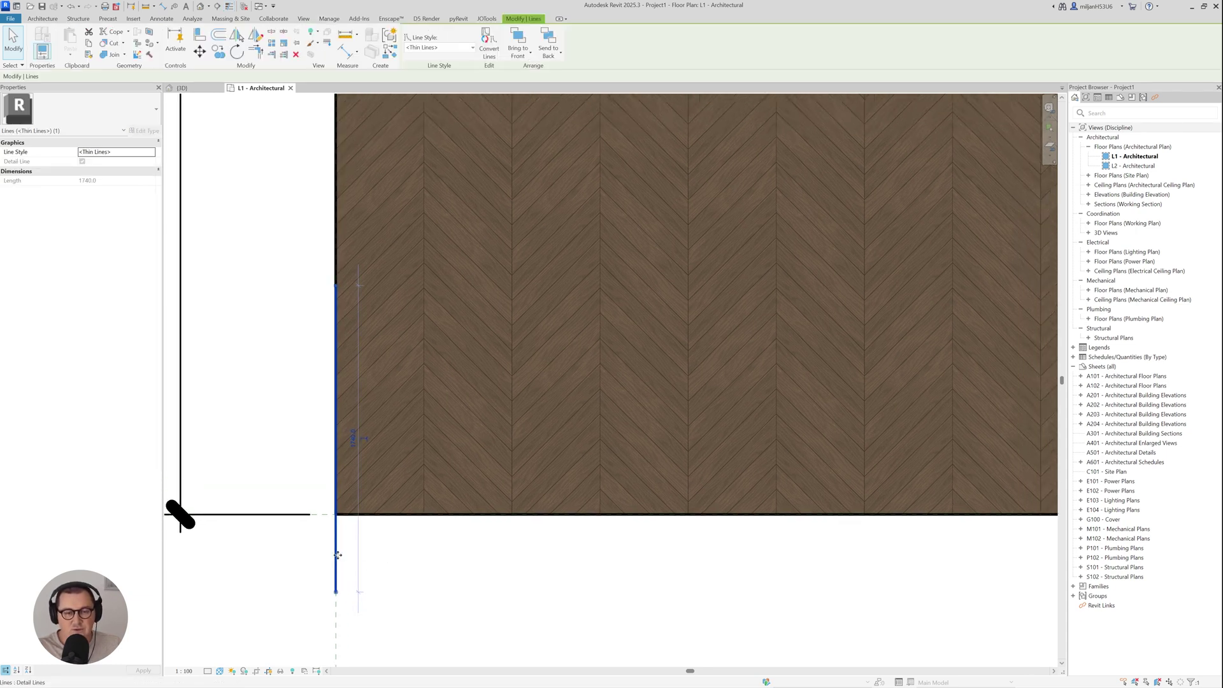
key(c)
key(o)
click(337, 555)
text(10)
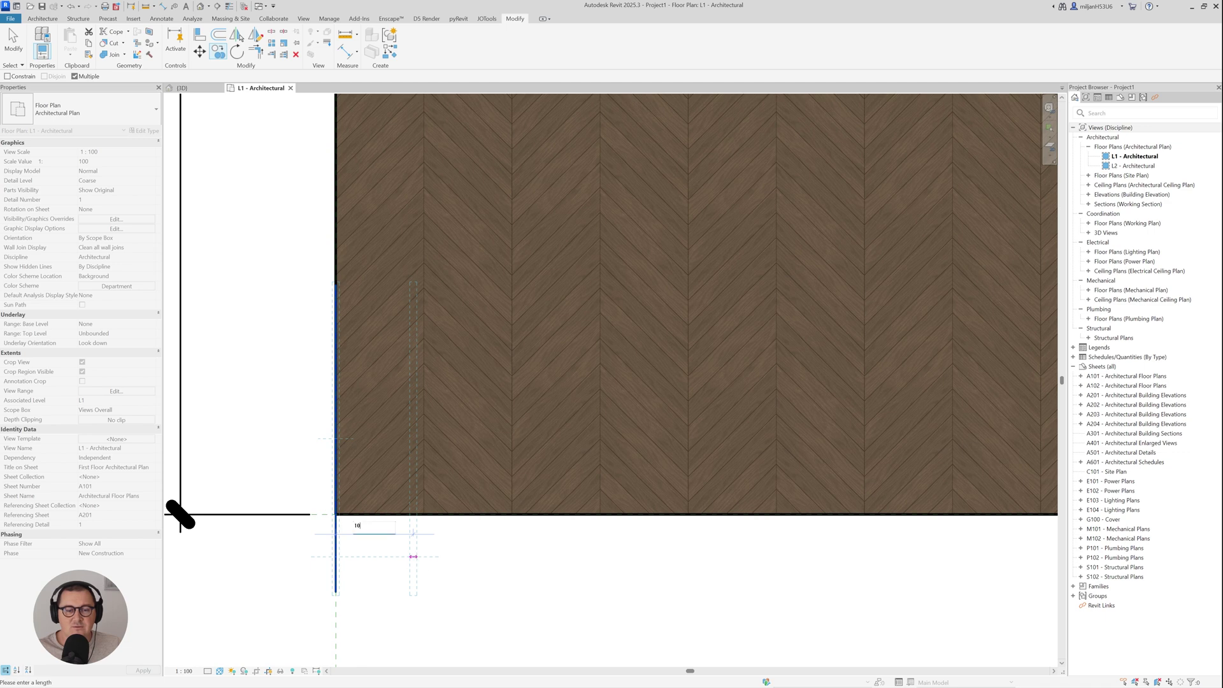
text(00)
key(Return)
key(Escape)
key(Escape)
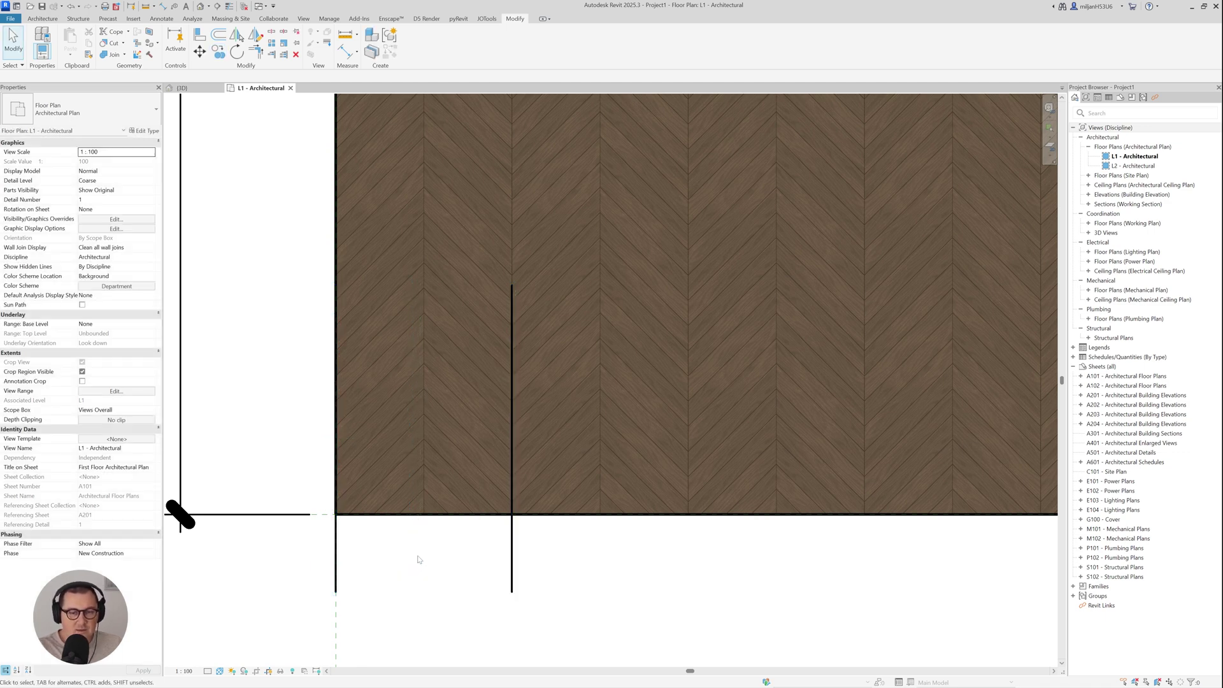
Step: Draw a horizontal detail line along the floor's bottom edge, extending past both vertical detail lines
key(d)
key(l)
click(541, 515)
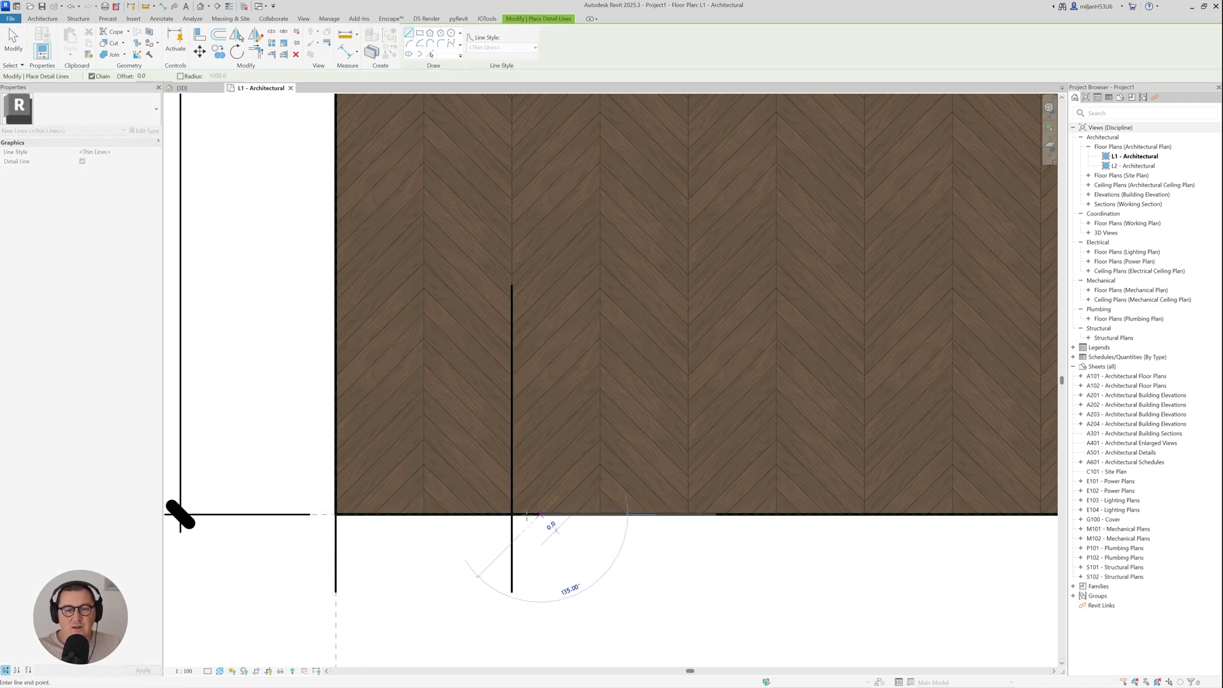
middle_drag(552, 527, 675, 526)
click(417, 514)
scroll(455, 522, up, 2)
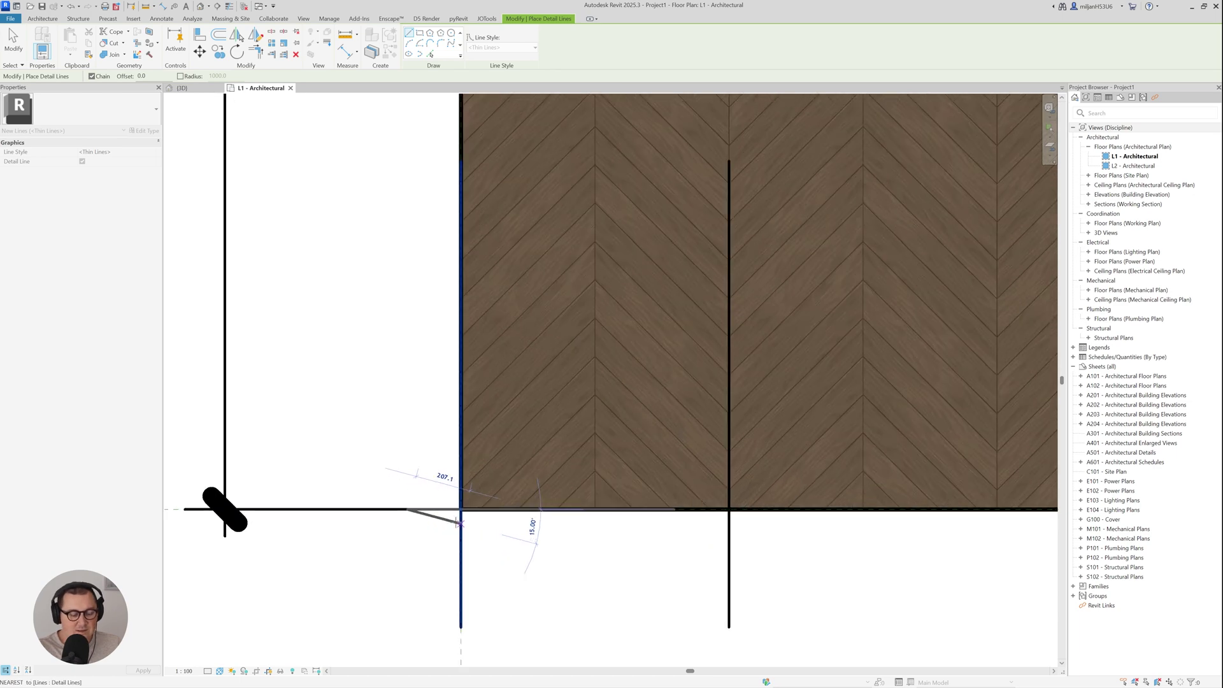
key(Escape)
key(Escape)
Step: Copy the horizontal detail line upward twice at 500 mm spacing
click(443, 510)
key(c)
key(o)
click(444, 509)
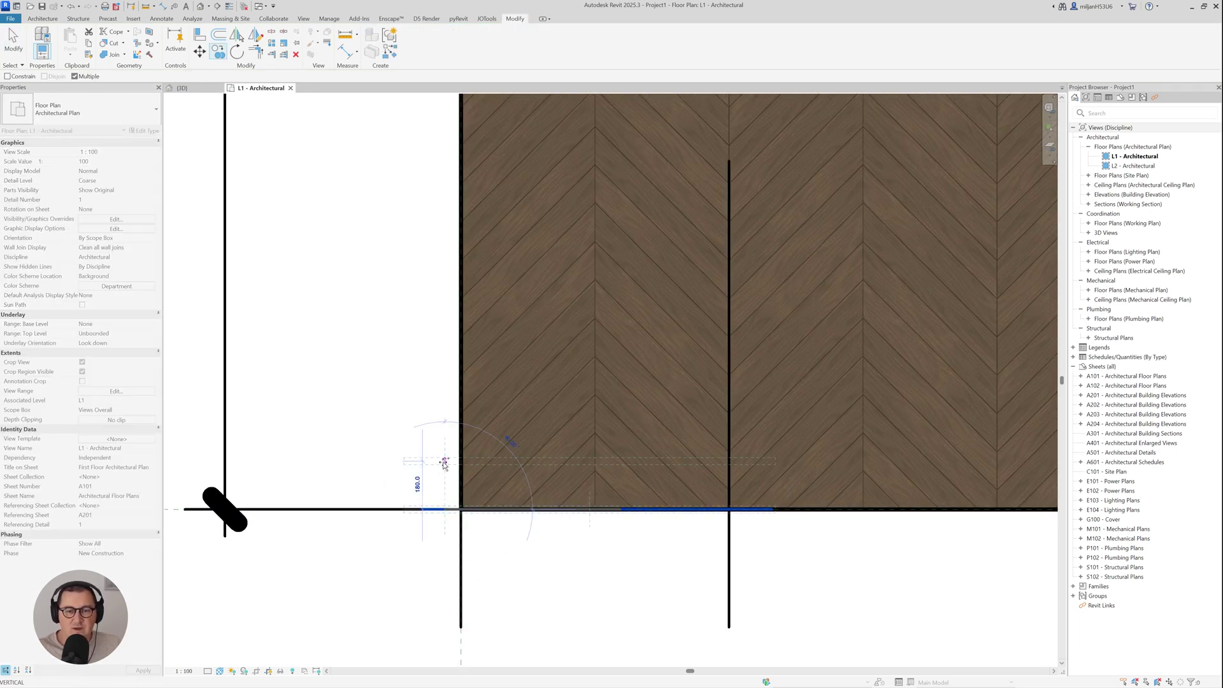
text(500)
key(Return)
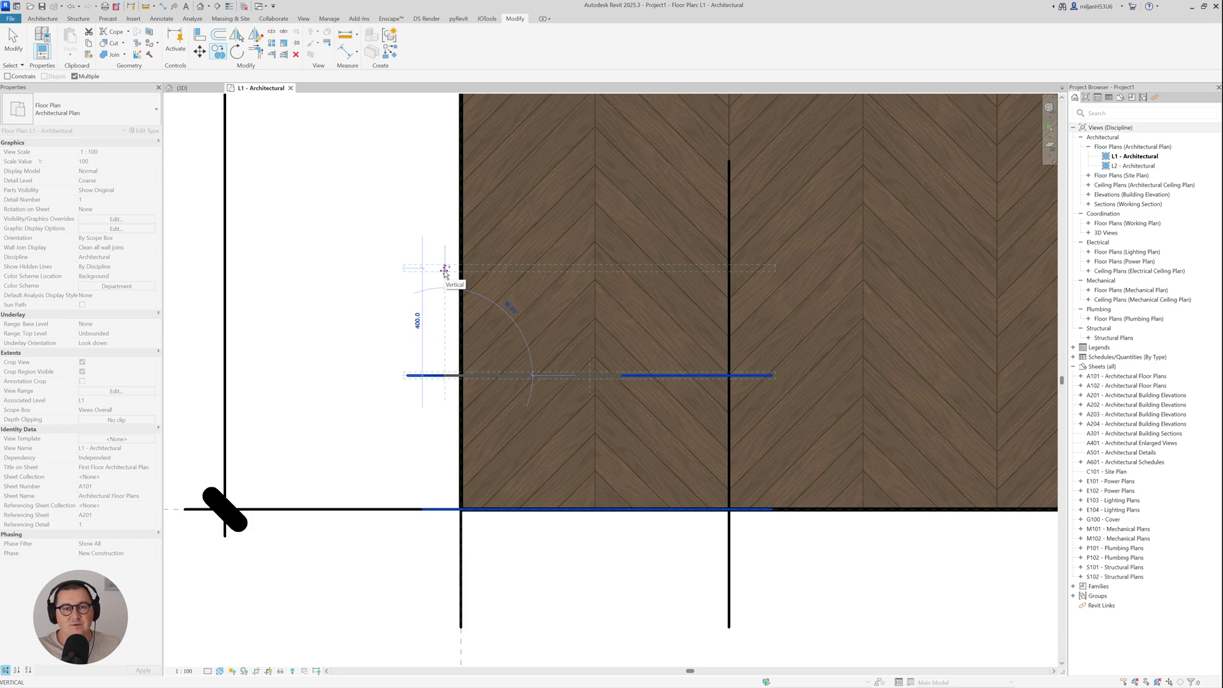
text(500)
key(Return)
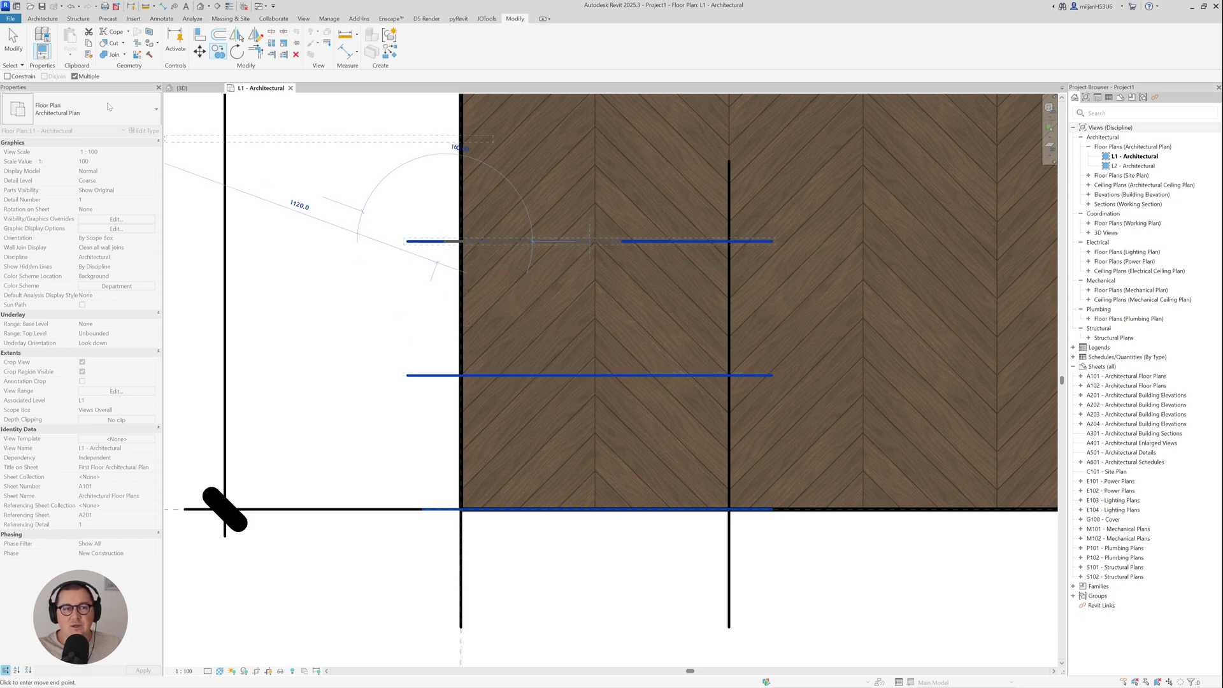
click(19, 50)
Step: Draw a diagonal detail line from the middle horizontal line at the floor's left edge to the first seam's crossing with the upper line, and restore thin-line display
scroll(505, 331, up, 5)
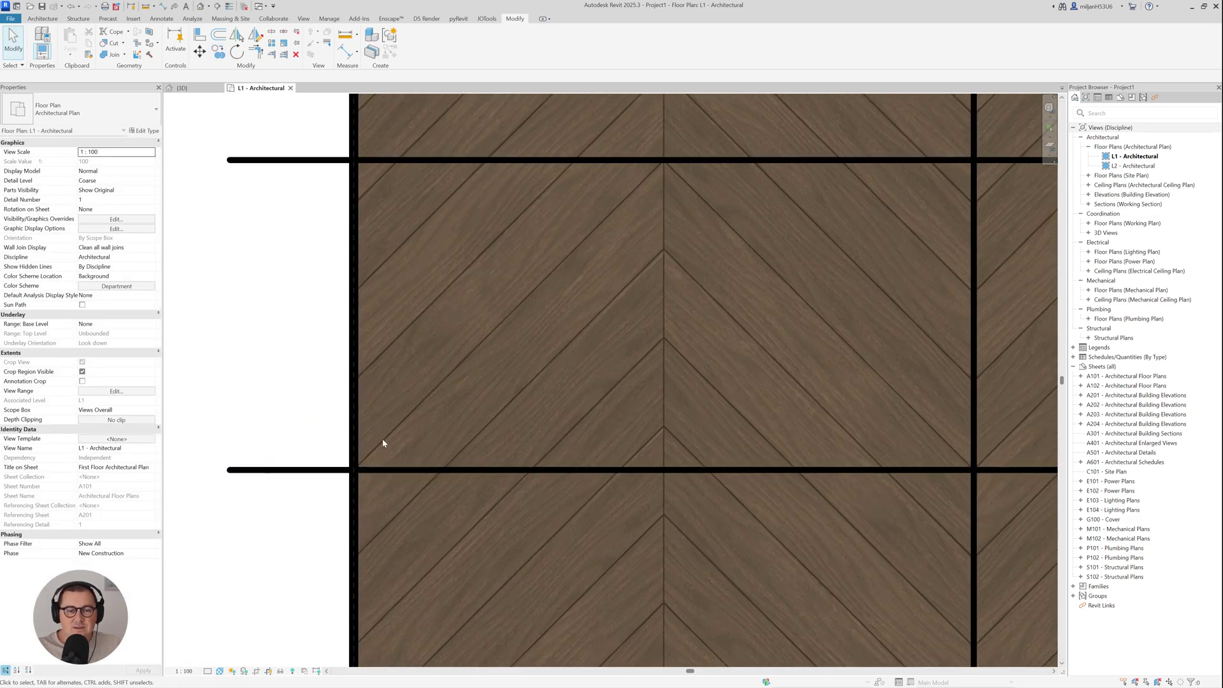
key(d)
key(l)
click(354, 469)
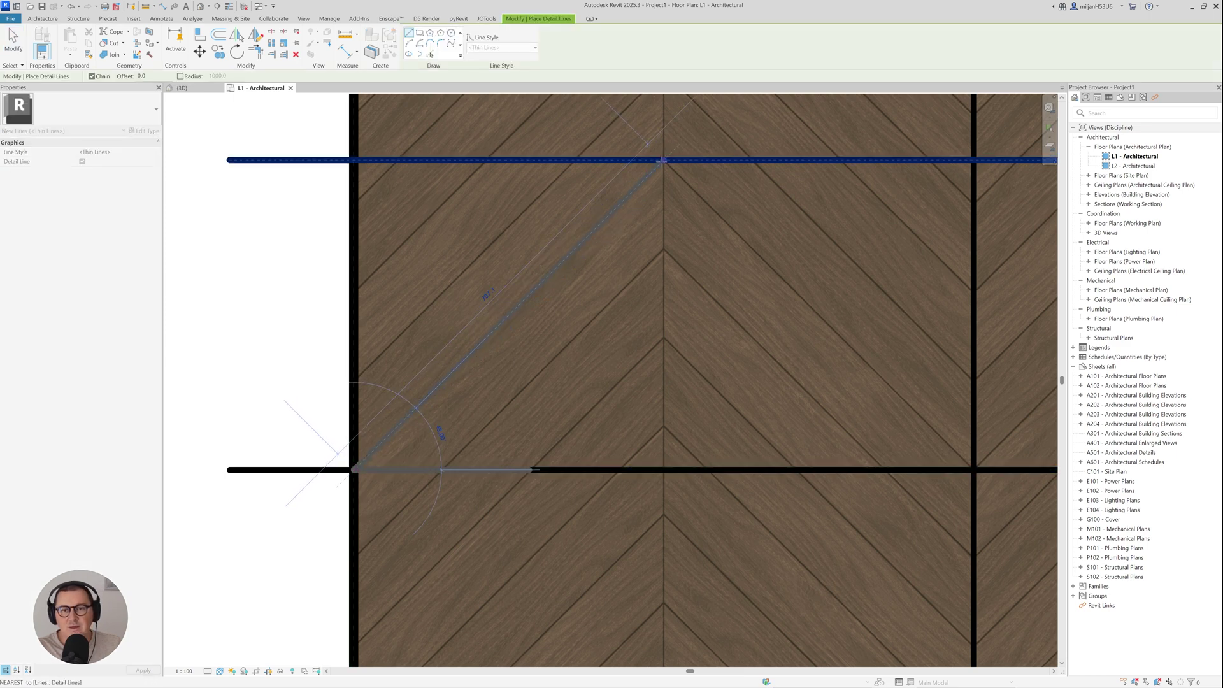
click(662, 160)
key(Escape)
scroll(532, 274, up, 1)
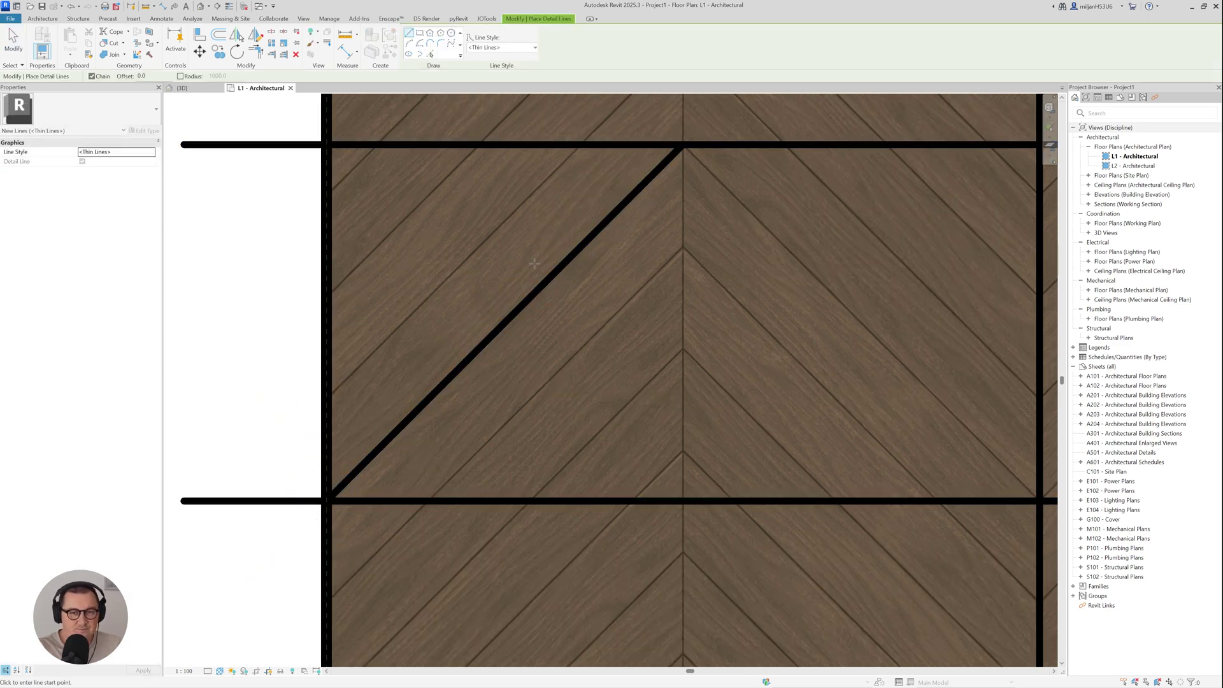
key(t)
key(l)
middle_drag(536, 268, 545, 282)
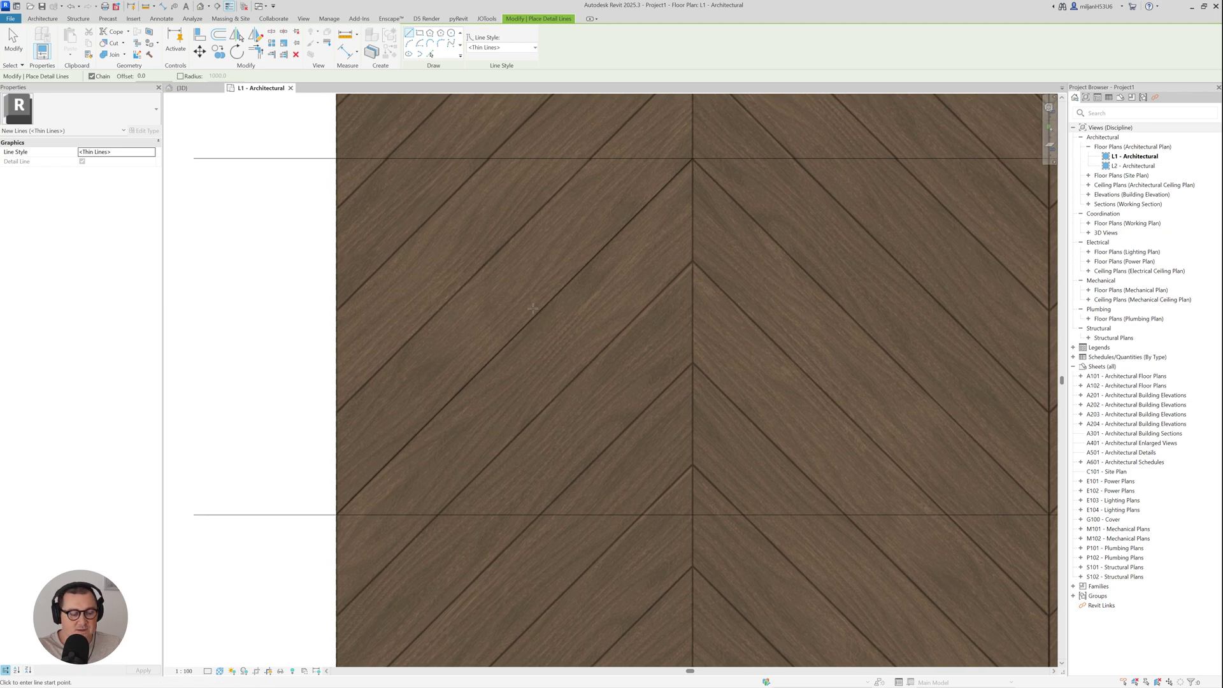
key(Escape)
Step: Measure the perpendicular distance from the diagonal detail line to the next plank joint on its upper-left side
scroll(453, 410, up, 2)
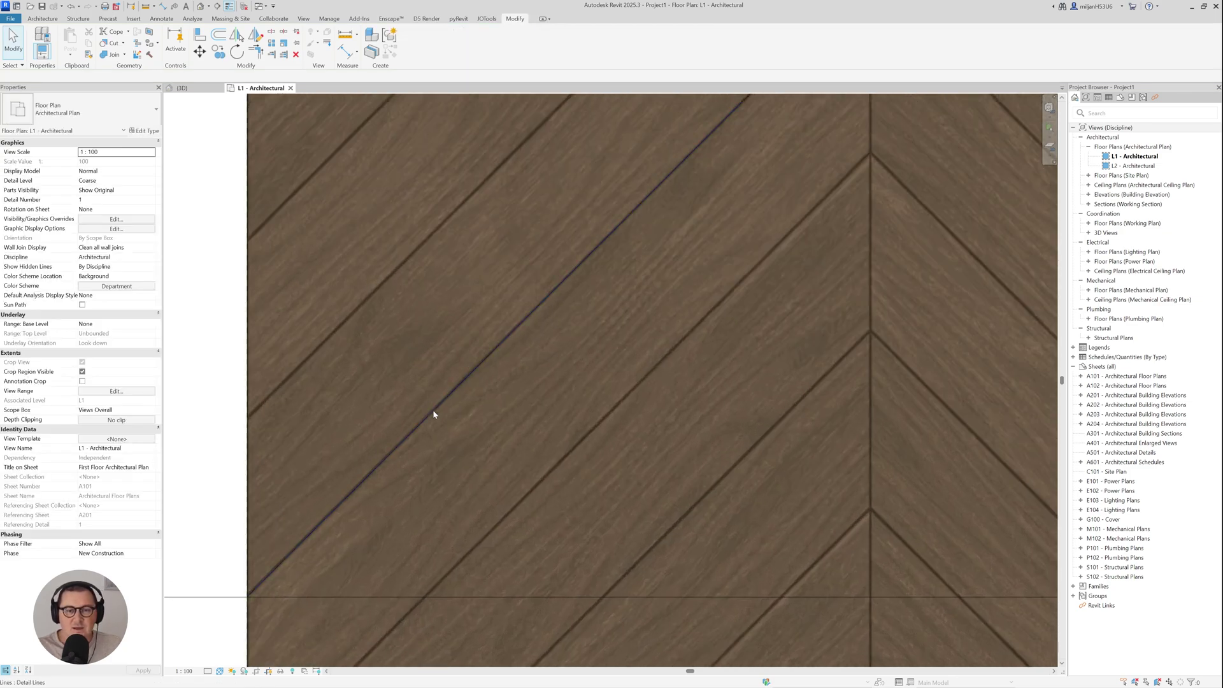
click(519, 323)
scroll(582, 292, down, 1)
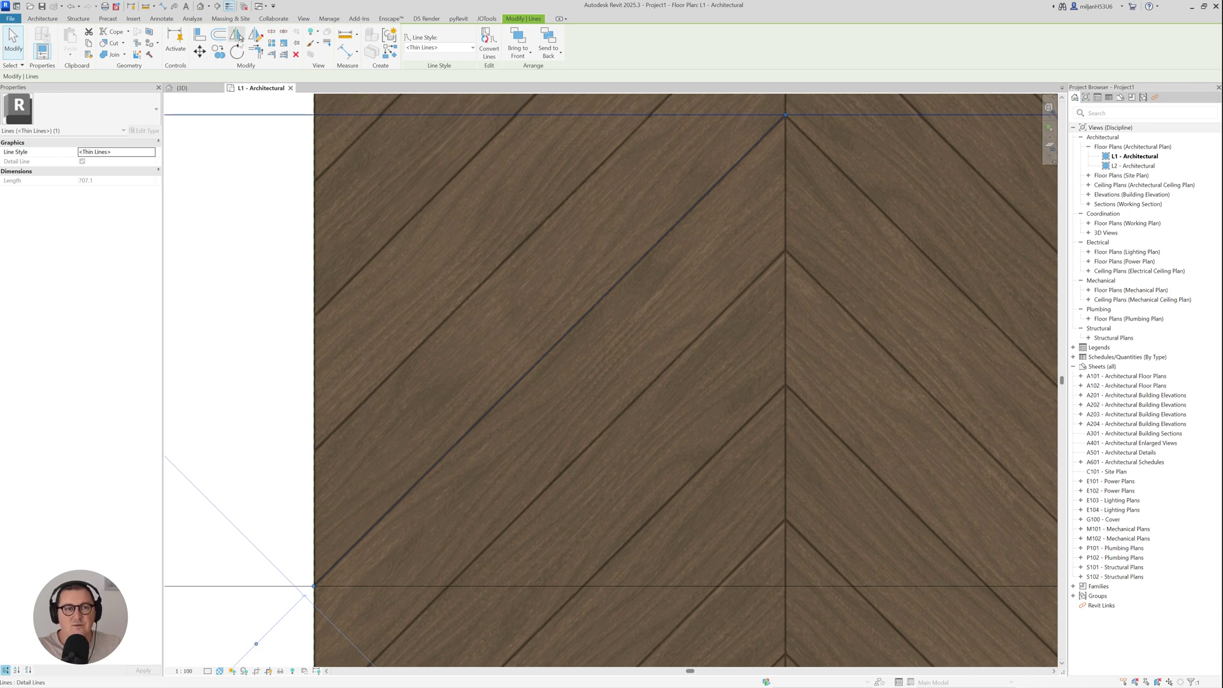
click(345, 35)
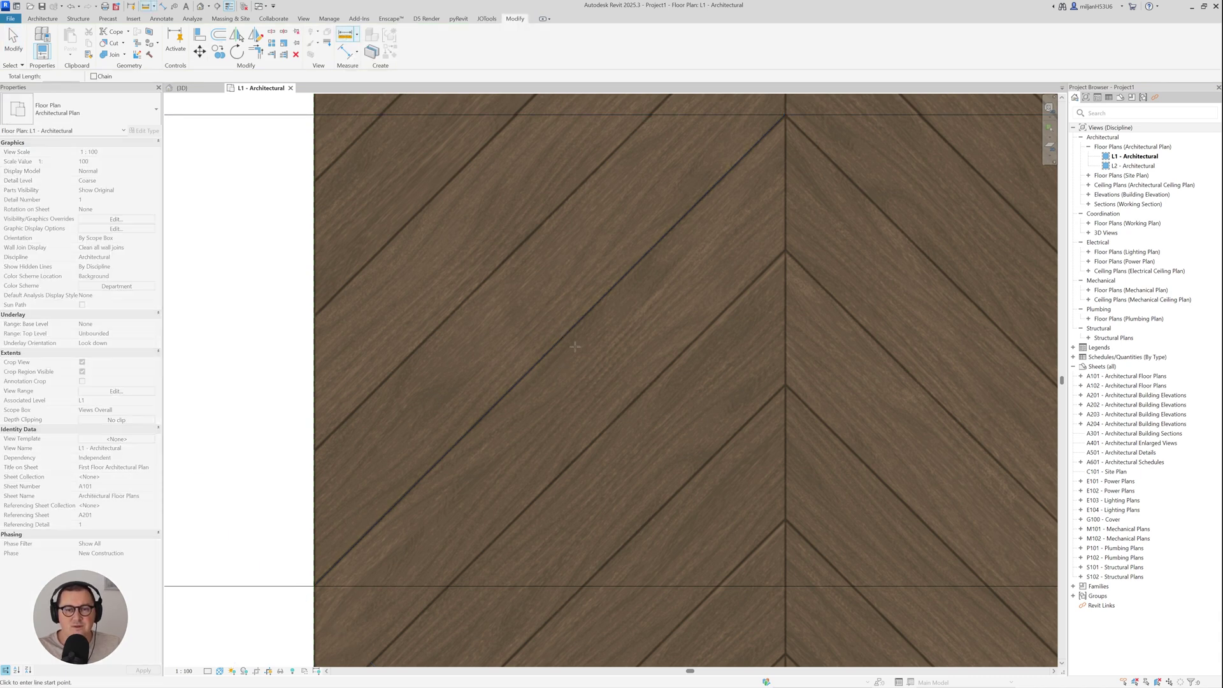
scroll(548, 338, up, 5)
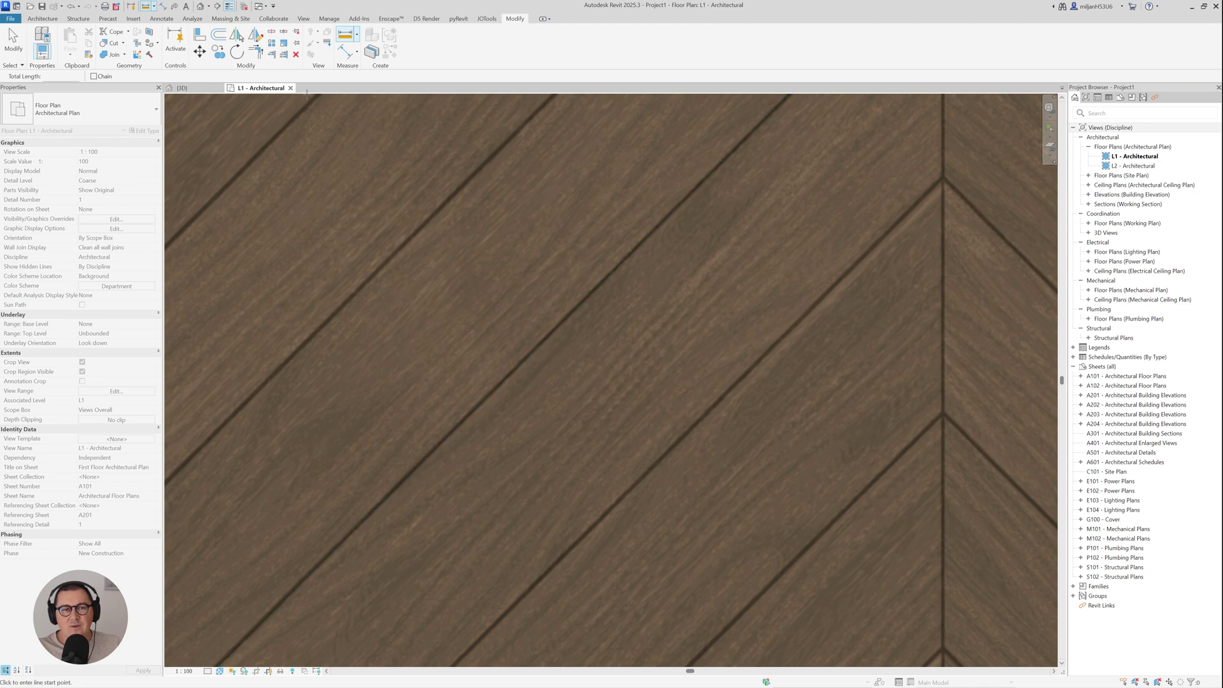
click(552, 331)
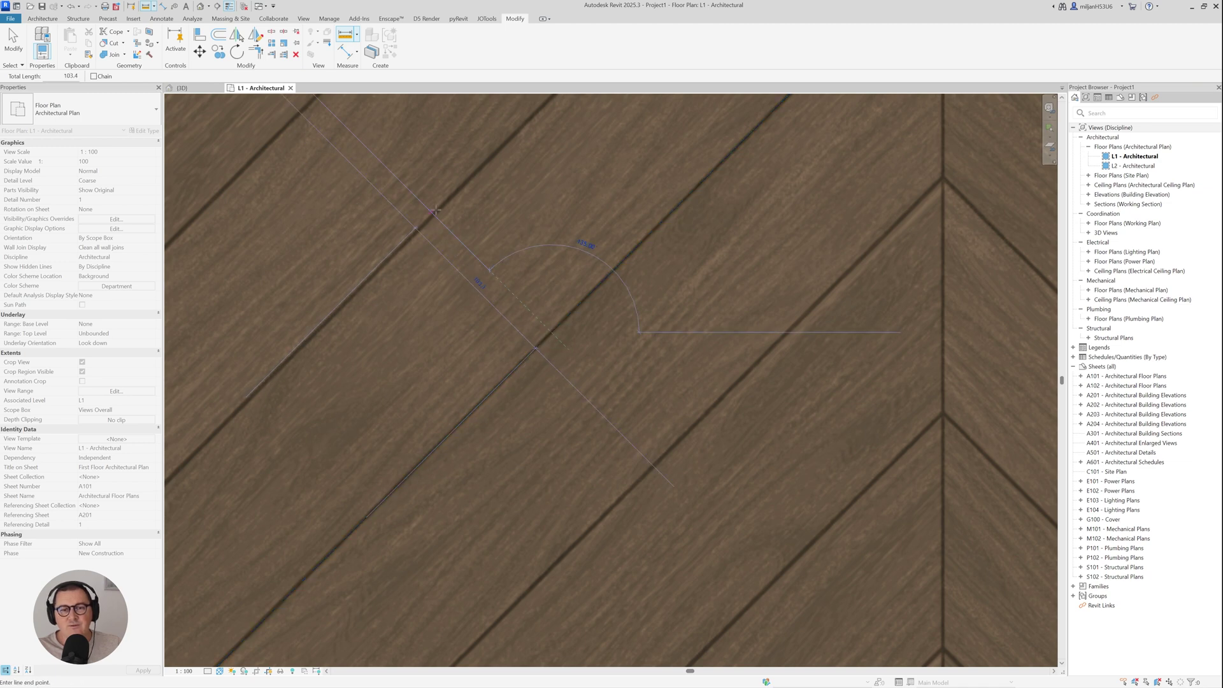
scroll(437, 214, up, 2)
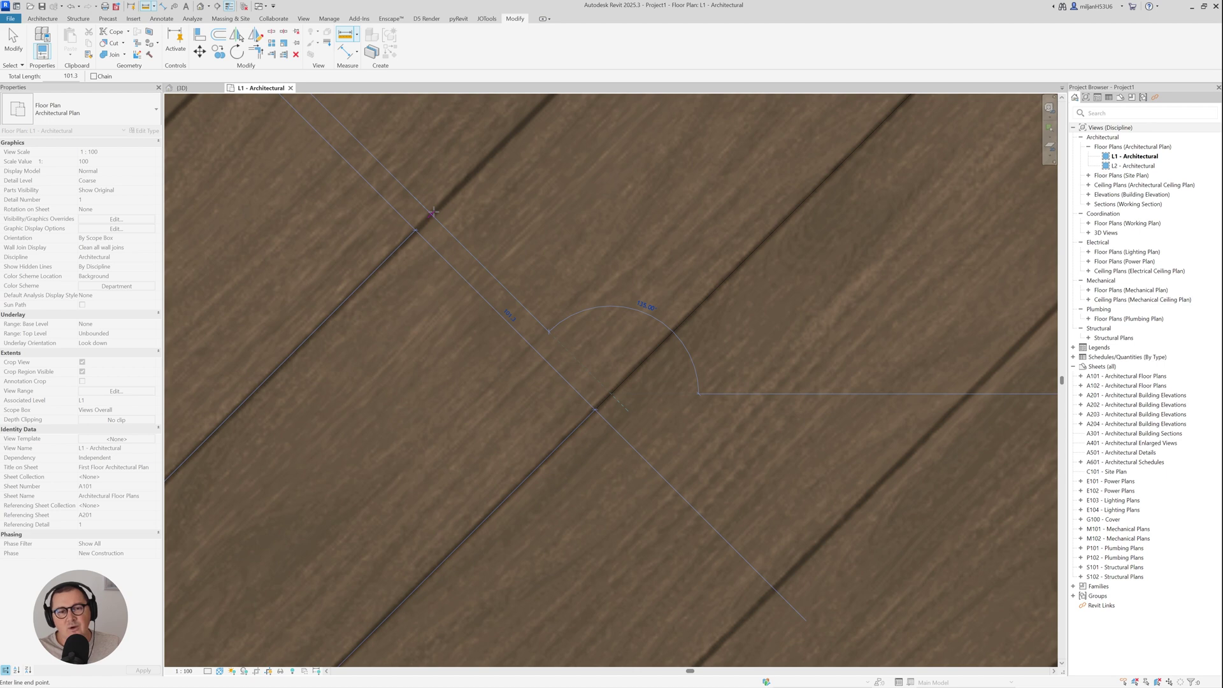
key(Escape)
key(Escape)
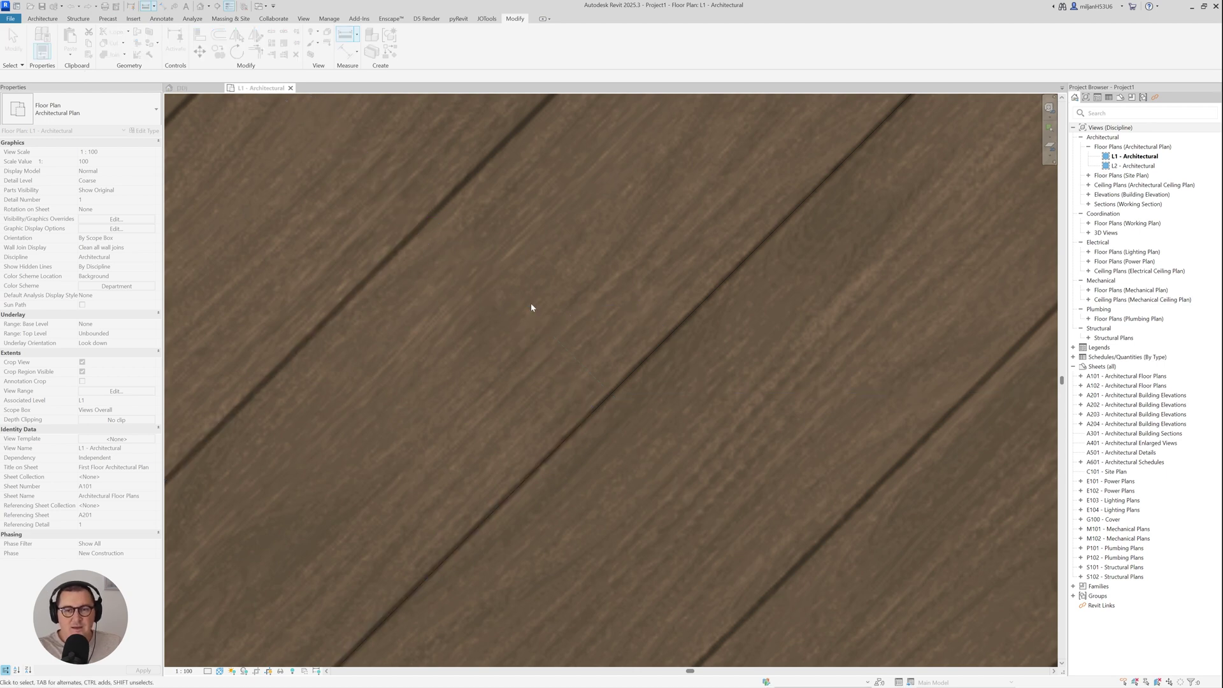
Step: Offset the diagonal detail line by 101 mm with Copy enabled, repeating it over the plank joints on the upper-left side
scroll(542, 350, down, 3)
scroll(529, 391, down, 1)
click(529, 391)
middle_drag(453, 281, 436, 253)
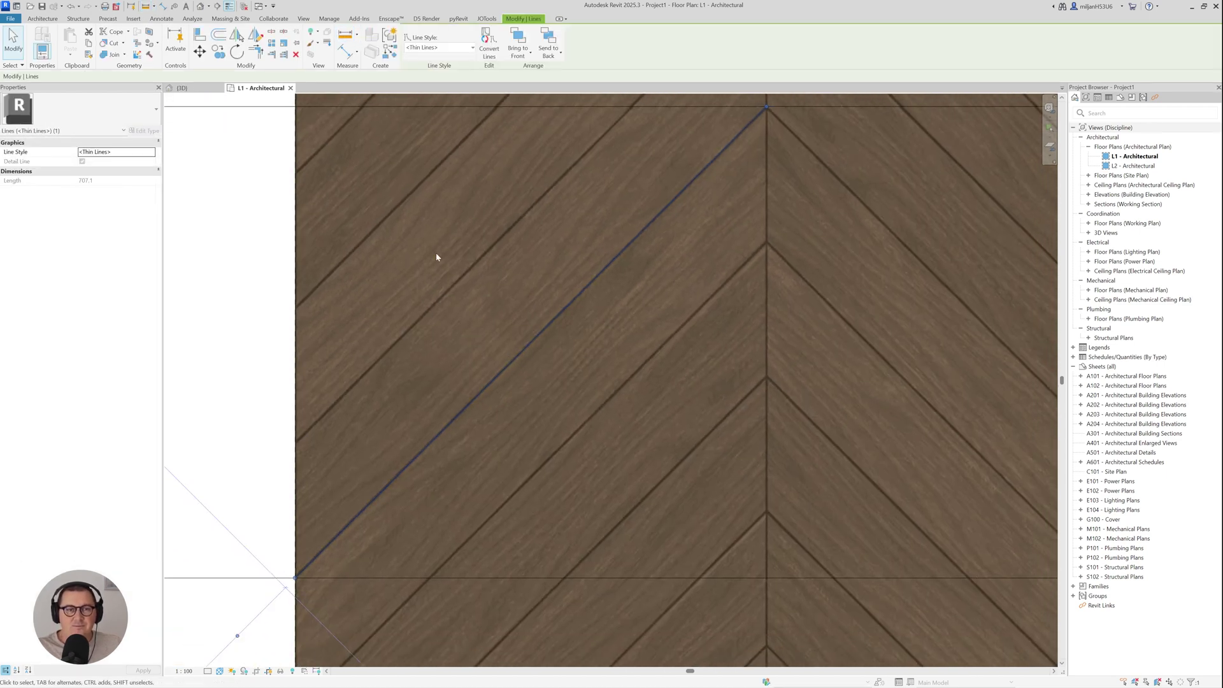
click(218, 35)
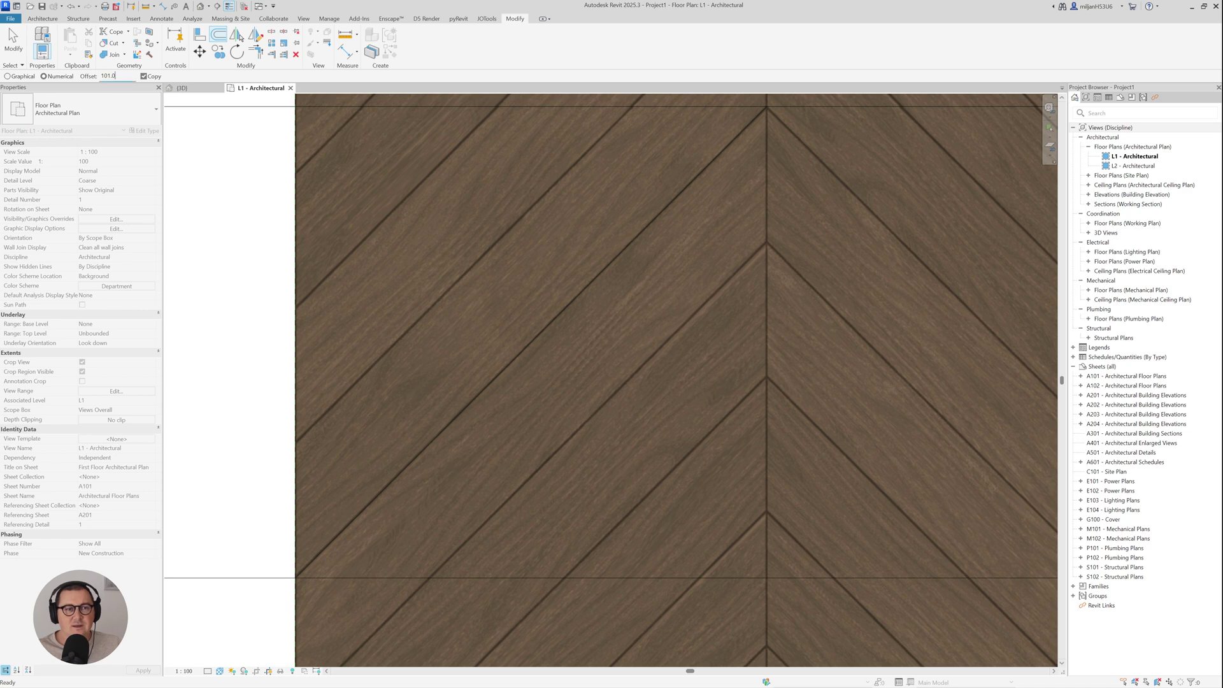
click(491, 385)
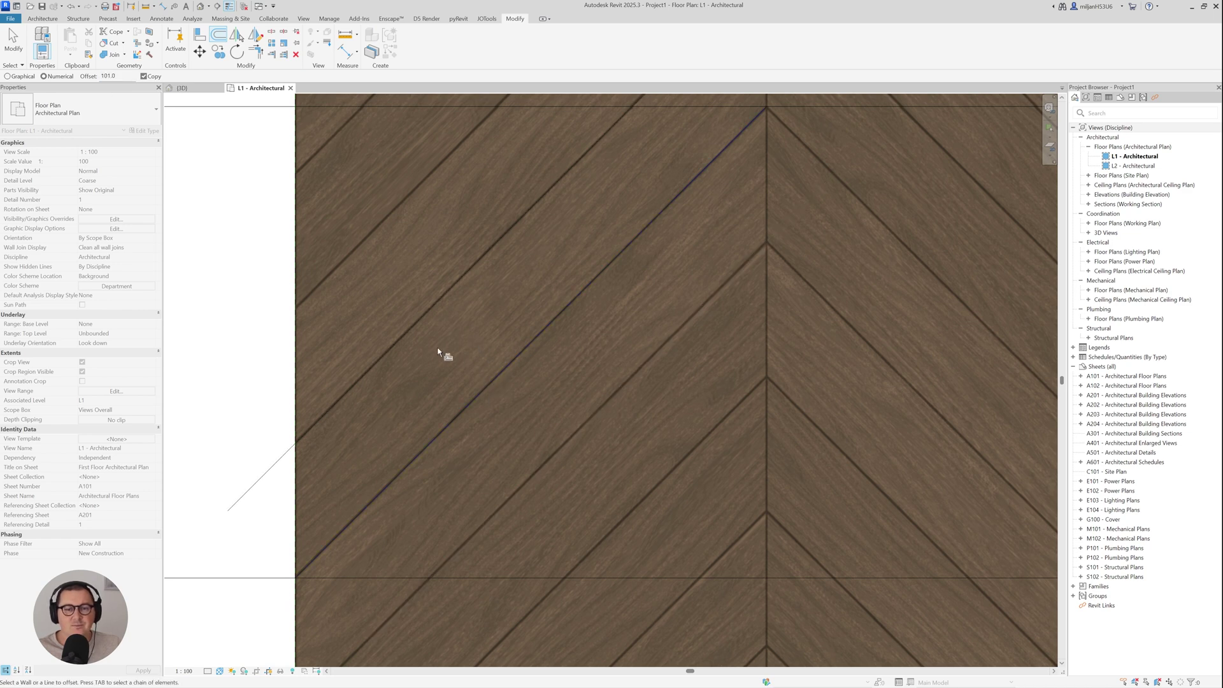
click(354, 255)
scroll(367, 224, down, 3)
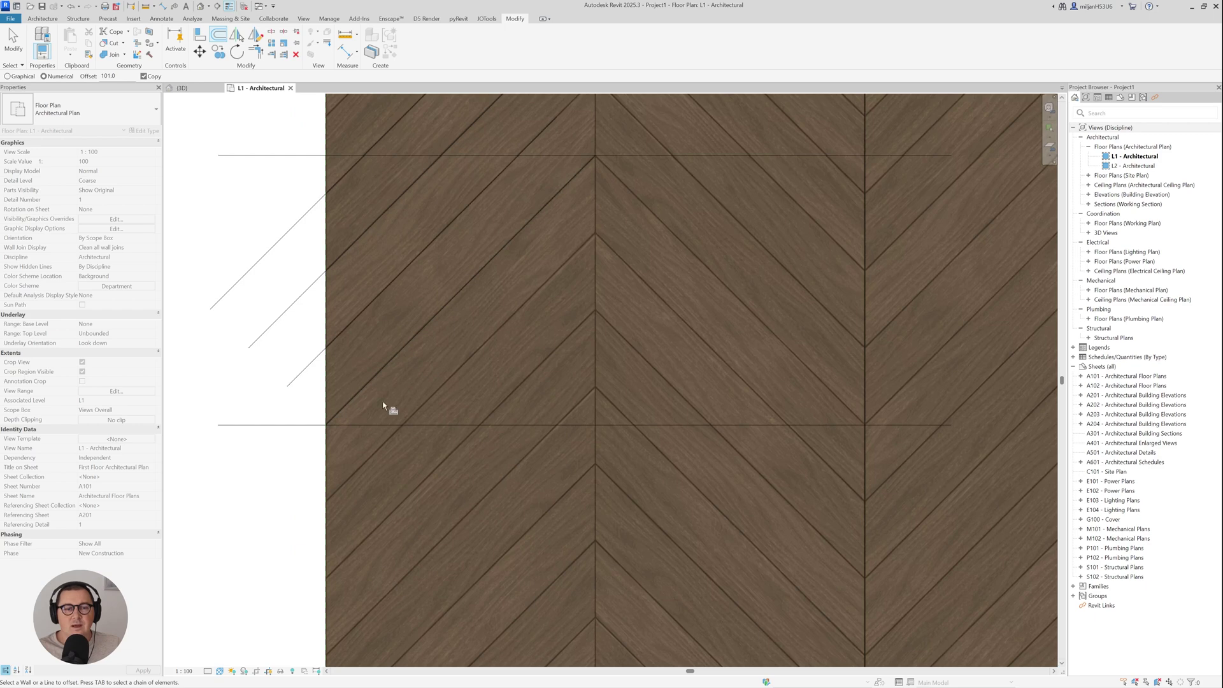
Step: Add further 101 mm offset copies of the diagonal detail line toward the lower right, over the planks below the middle horizontal line
click(394, 442)
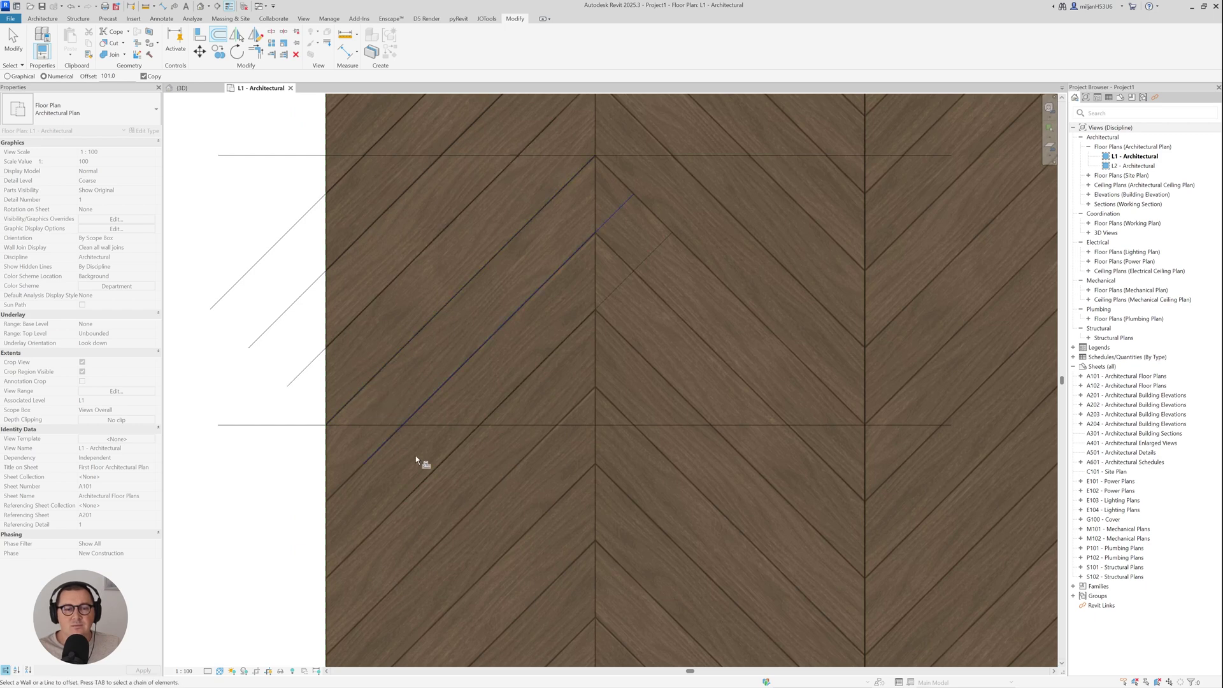
click(483, 508)
middle_drag(514, 556, 491, 404)
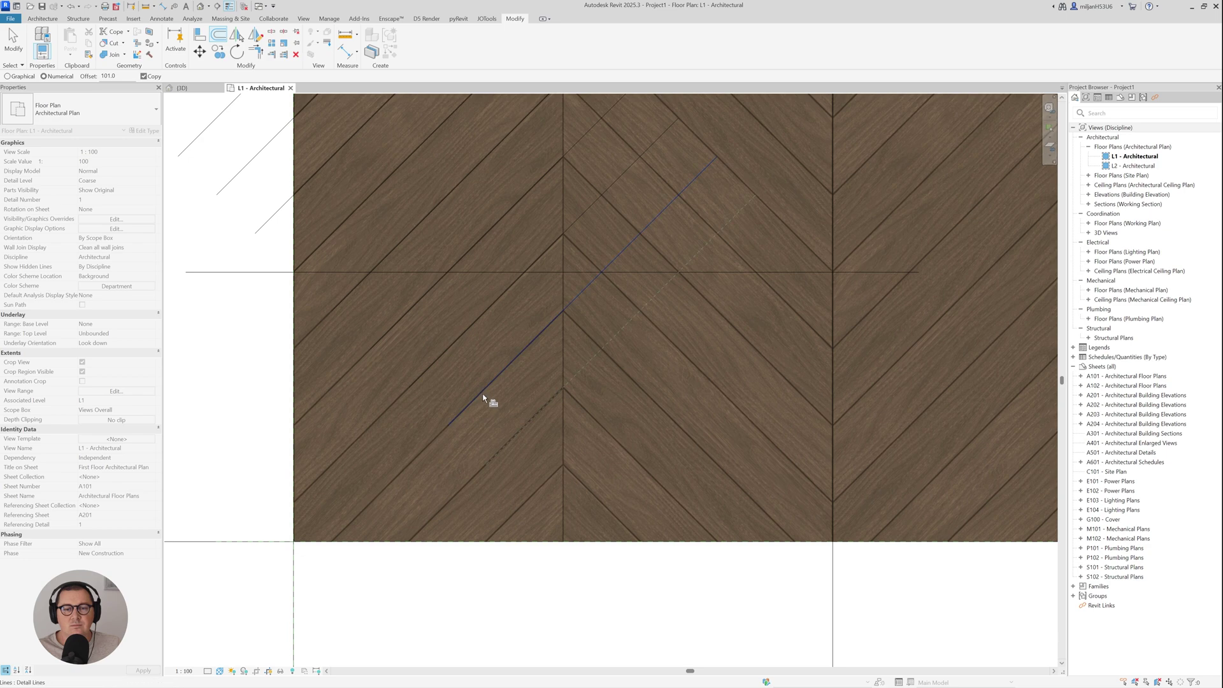
click(522, 429)
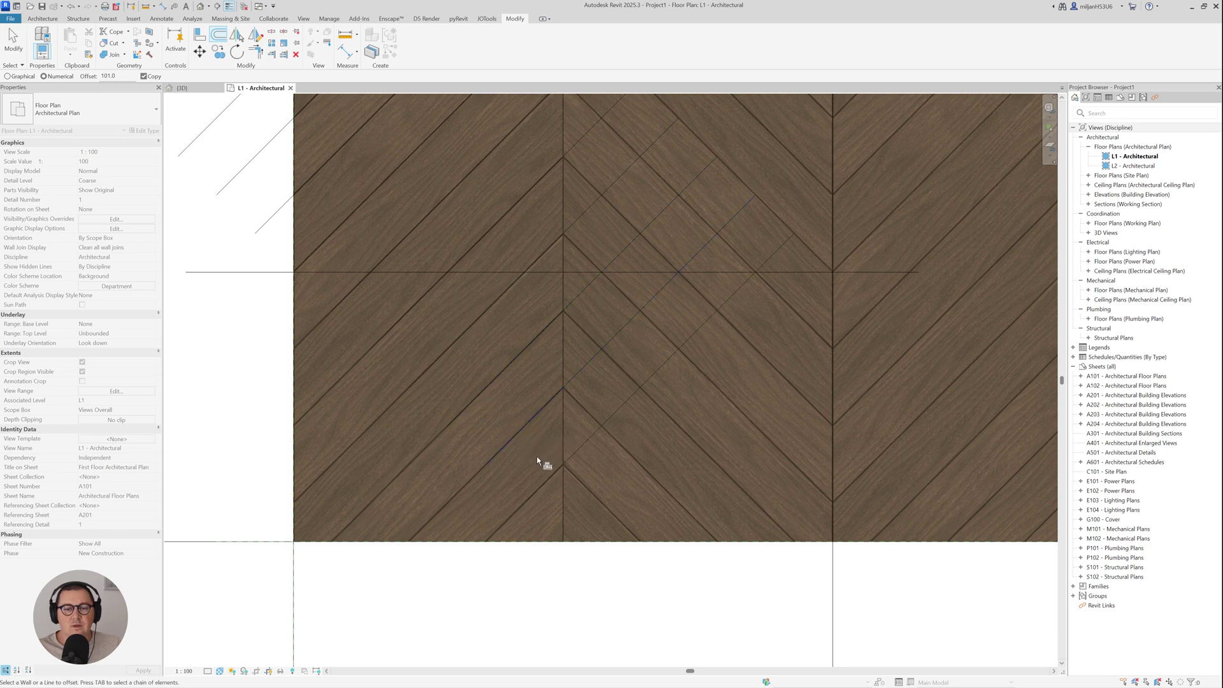
scroll(378, 341, down, 2)
key(Escape)
scroll(270, 200, down, 1)
middle_drag(270, 199, 324, 230)
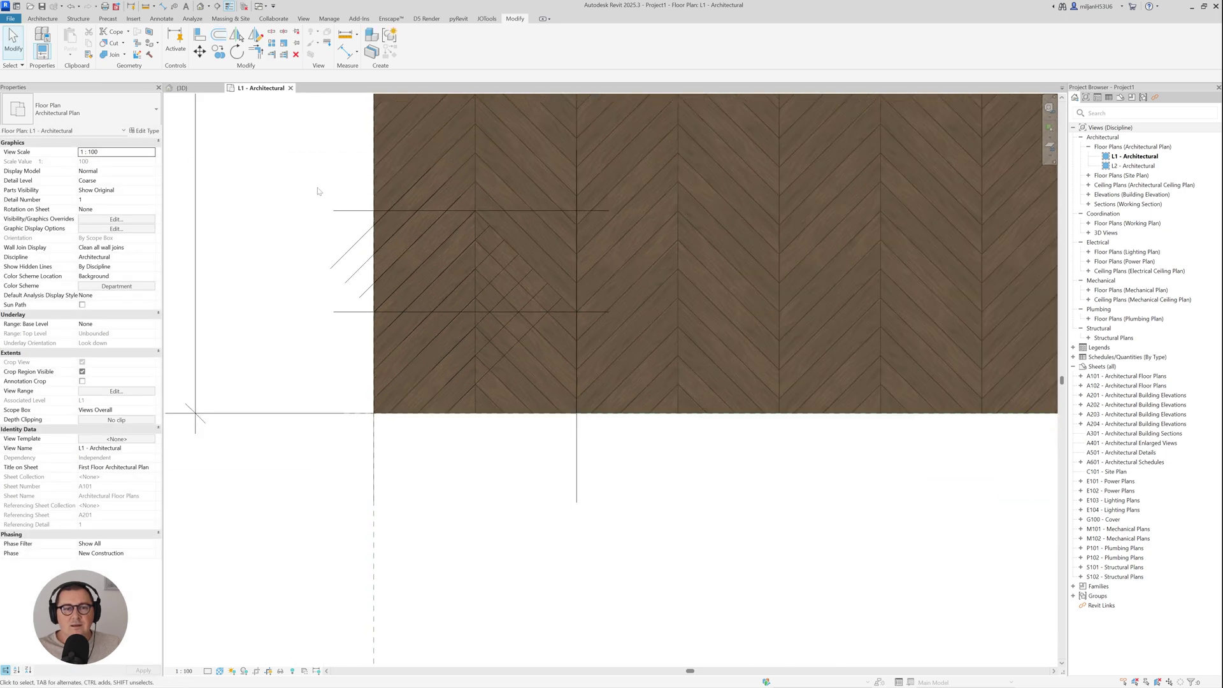
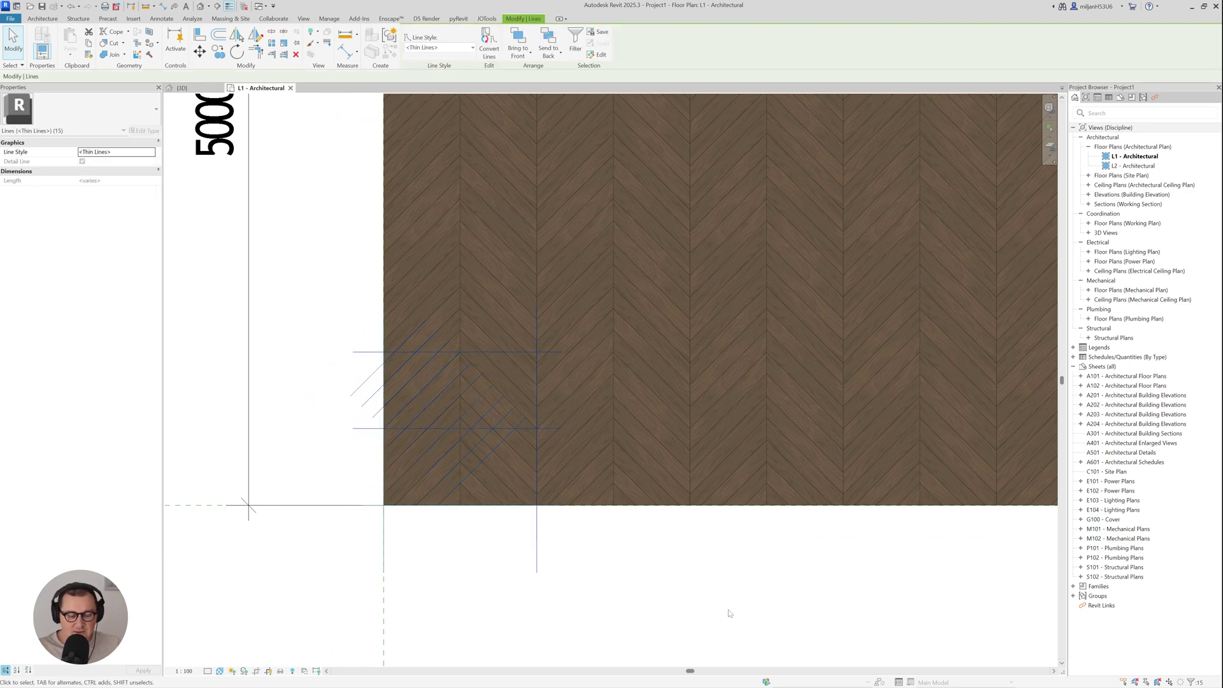
Step: Isolate the detail lines and trim the outer horizontal and vertical lines to their four corners, forming a closed square
key(Escape)
scroll(472, 501, up, 1)
scroll(473, 501, up, 1)
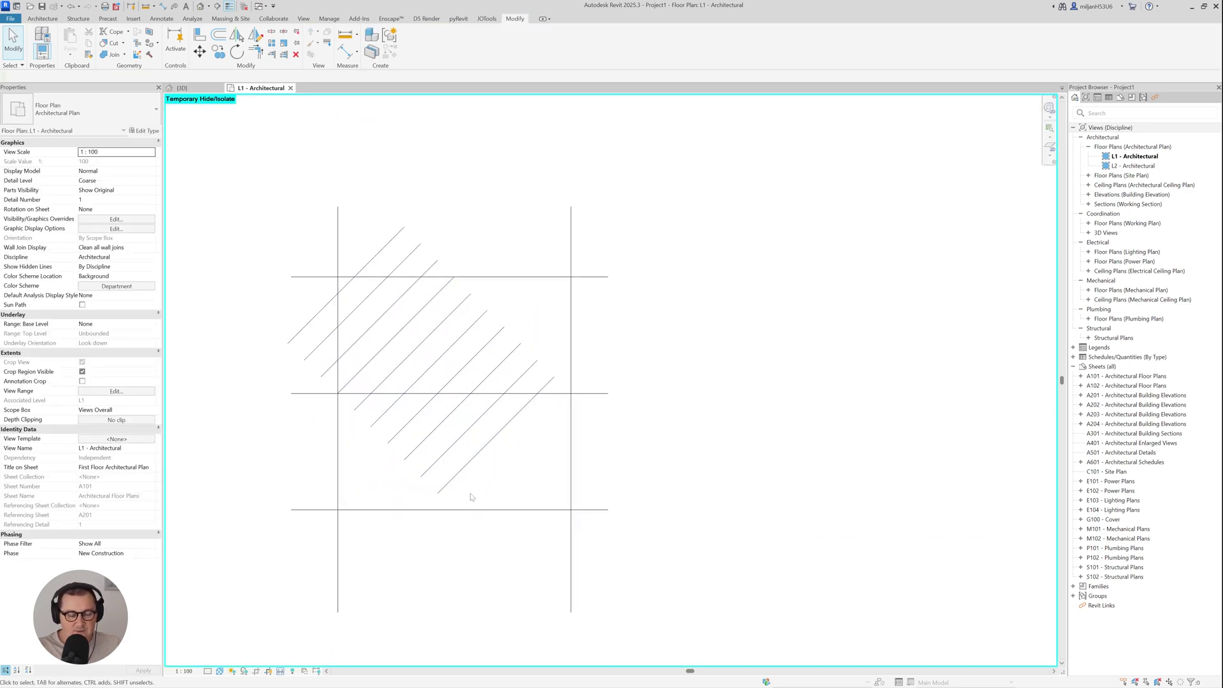
key(t)
key(r)
click(338, 514)
click(357, 510)
click(363, 510)
click(573, 484)
click(572, 485)
click(552, 278)
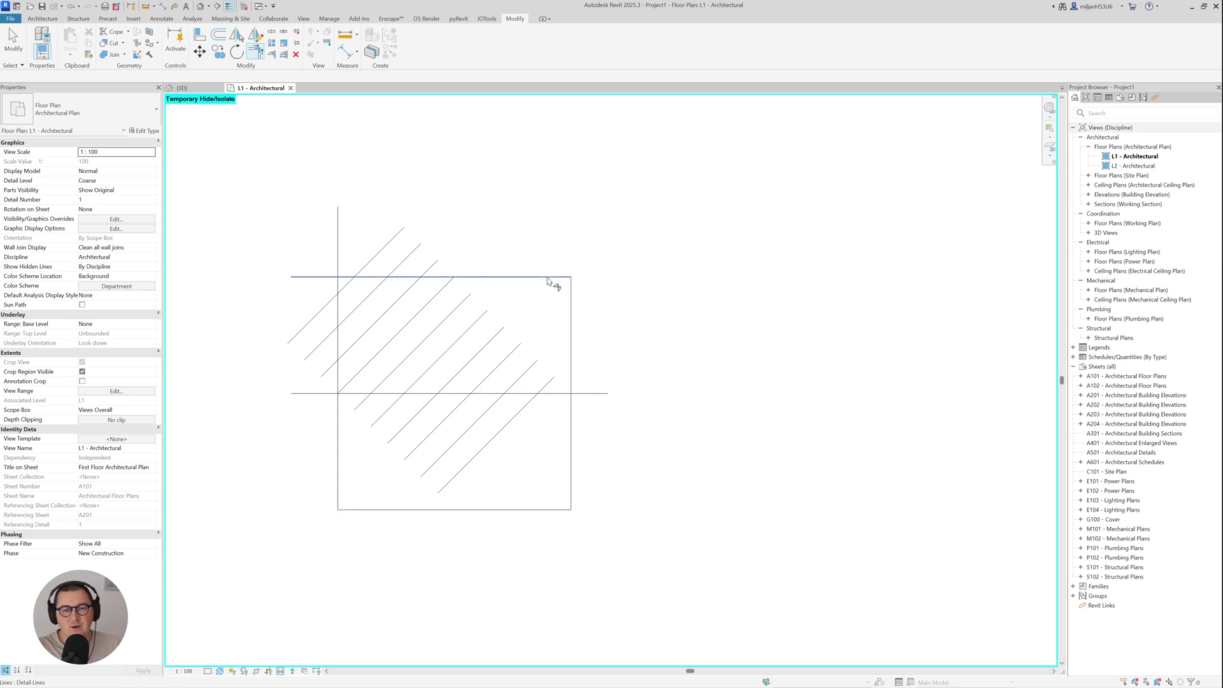
click(375, 278)
click(338, 311)
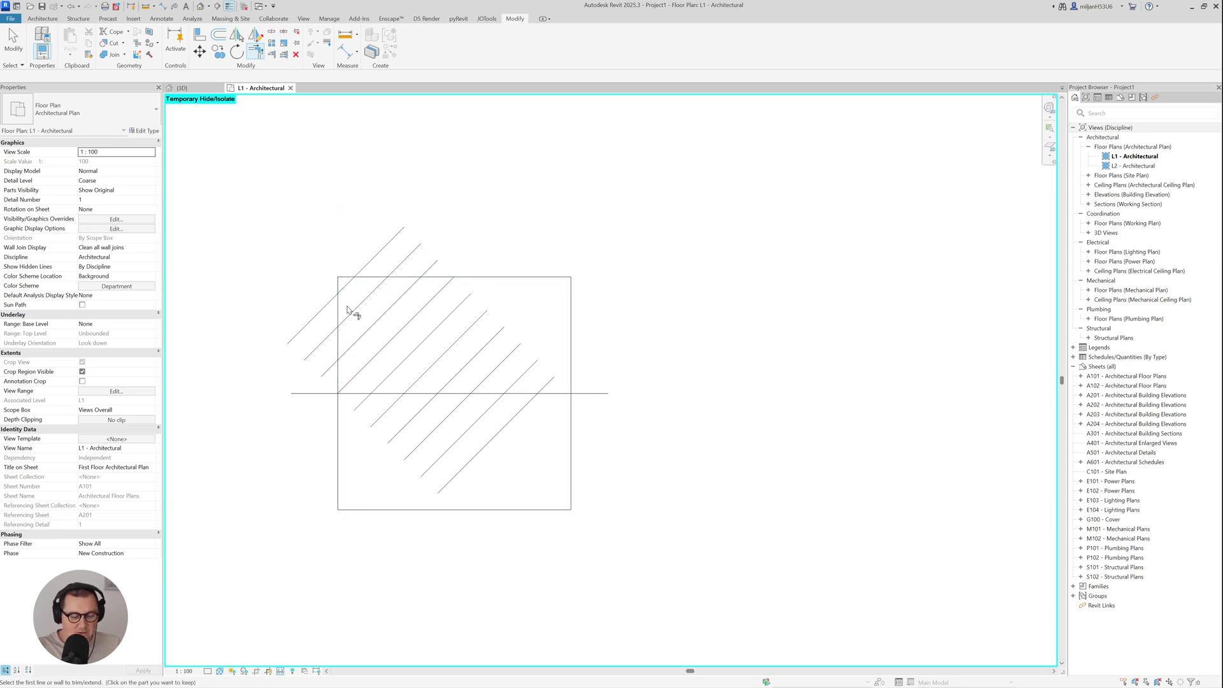
Step: Draw a vertical detail line through the square's centre, from the midpoint of its lower edge up to the upper edge
key(d)
key(l)
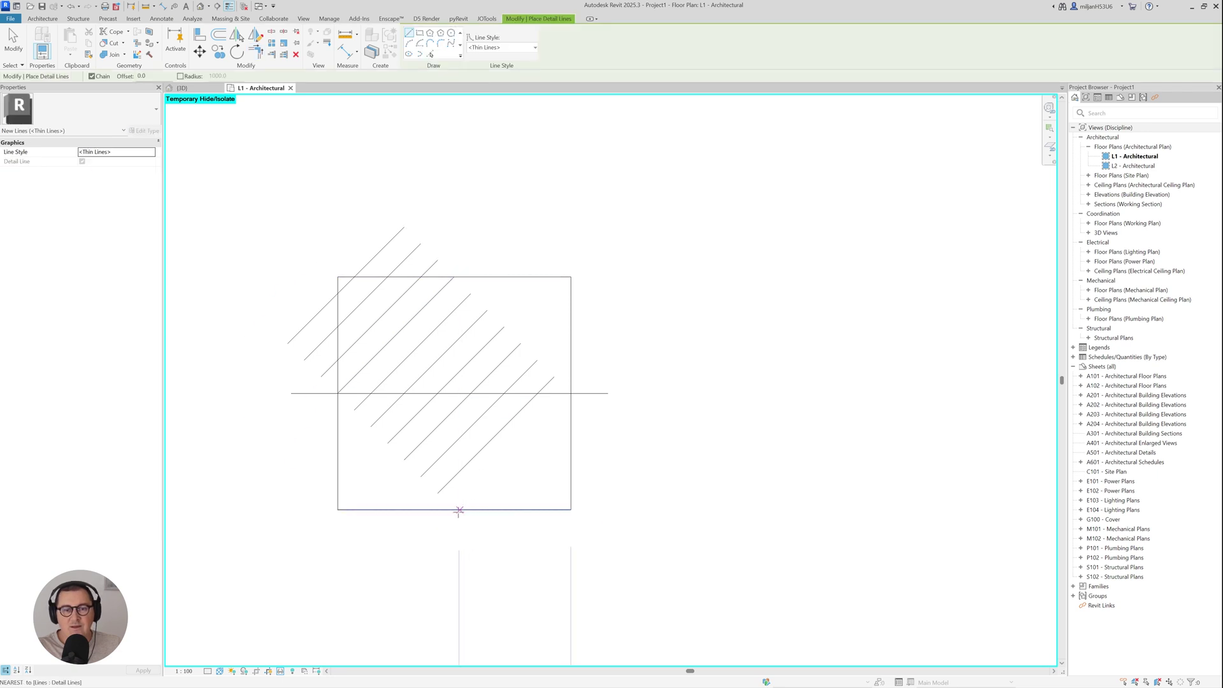
click(454, 509)
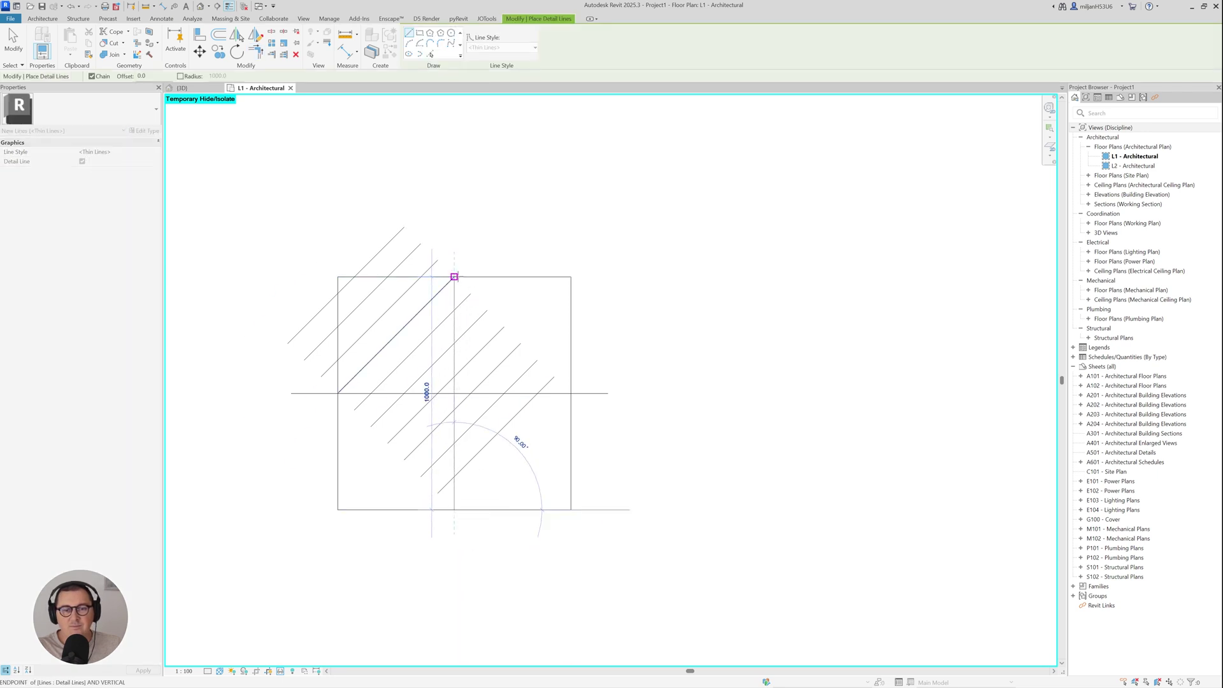
click(455, 263)
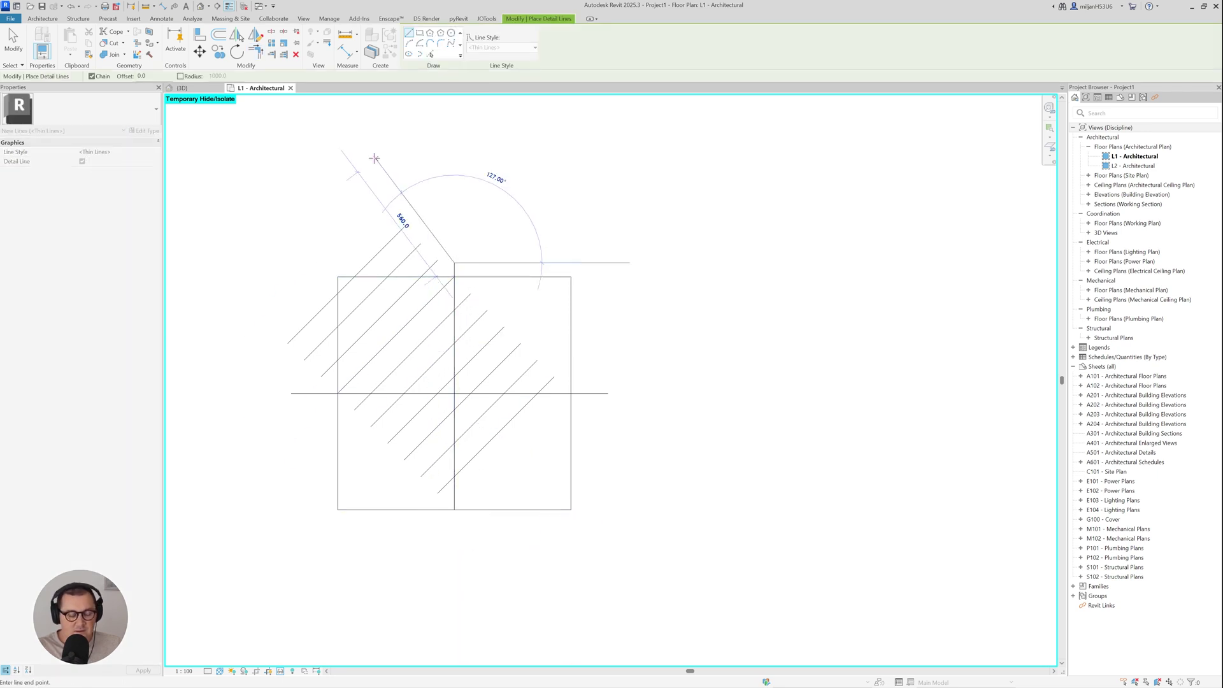
key(Escape)
key(Escape)
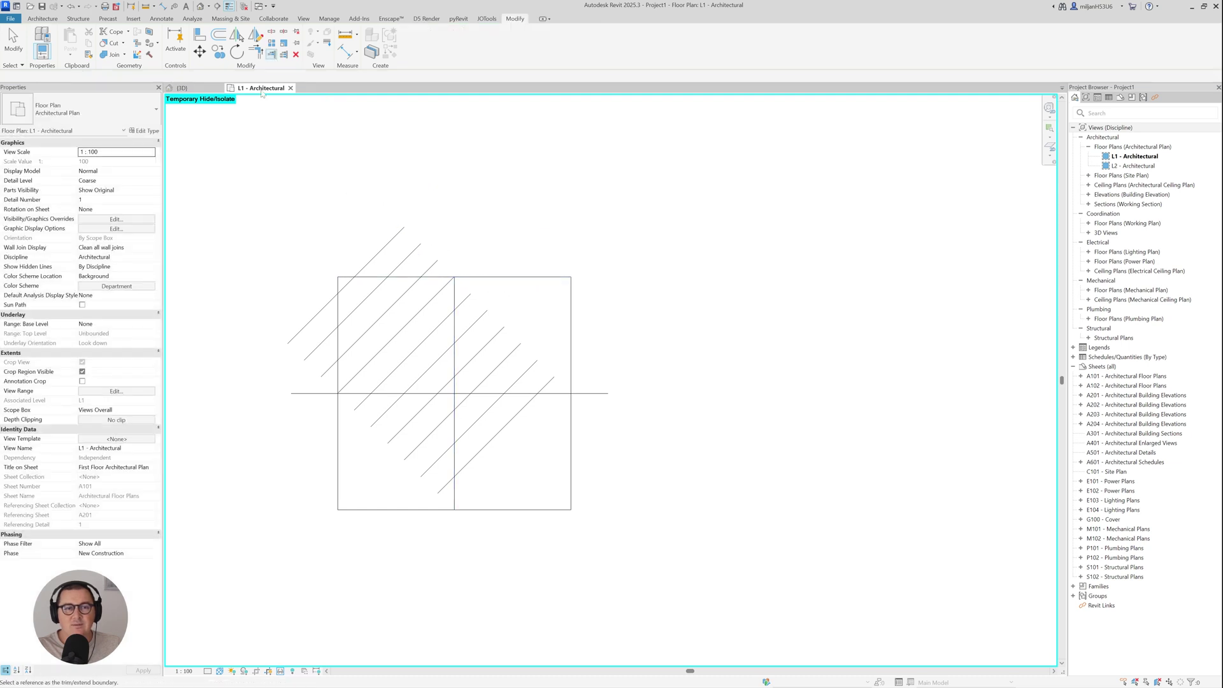
Step: Trim the diagonal detail lines crossing the central vertical line to that line, keeping their parts in the square's left half
click(454, 364)
click(449, 348)
click(448, 383)
click(445, 419)
click(439, 459)
click(439, 491)
key(Escape)
Step: Trim or extend the diagonal detail lines to the square's lower edge and left edge
click(433, 509)
click(440, 490)
click(428, 469)
click(414, 450)
click(338, 474)
click(386, 444)
click(374, 424)
click(362, 403)
click(346, 353)
click(349, 315)
click(351, 281)
key(Escape)
Step: Trim the upper diagonals at the square's upper edge and the remaining overshooting diagonal at the central vertical line
click(387, 276)
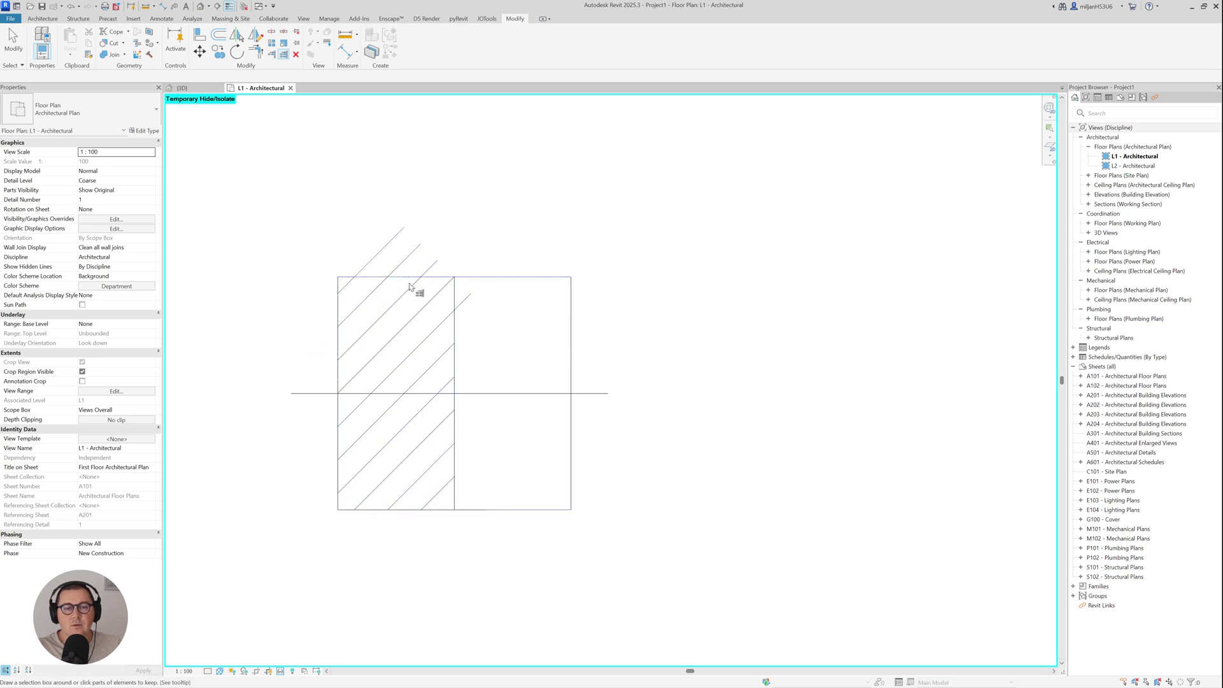
click(350, 282)
click(380, 285)
click(413, 286)
key(Escape)
click(453, 295)
click(450, 315)
key(Escape)
key(Escape)
Step: Delete the middle horizontal line and mirror a copy of the left half's diagonals across the central vertical line
drag(532, 371, 506, 423)
key(Delete)
mouse_move(309, 249)
mouse_down()
mouse_move(437, 414)
mouse_move(508, 565)
mouse_up()
shift+click(337, 481)
key(m)
key(m)
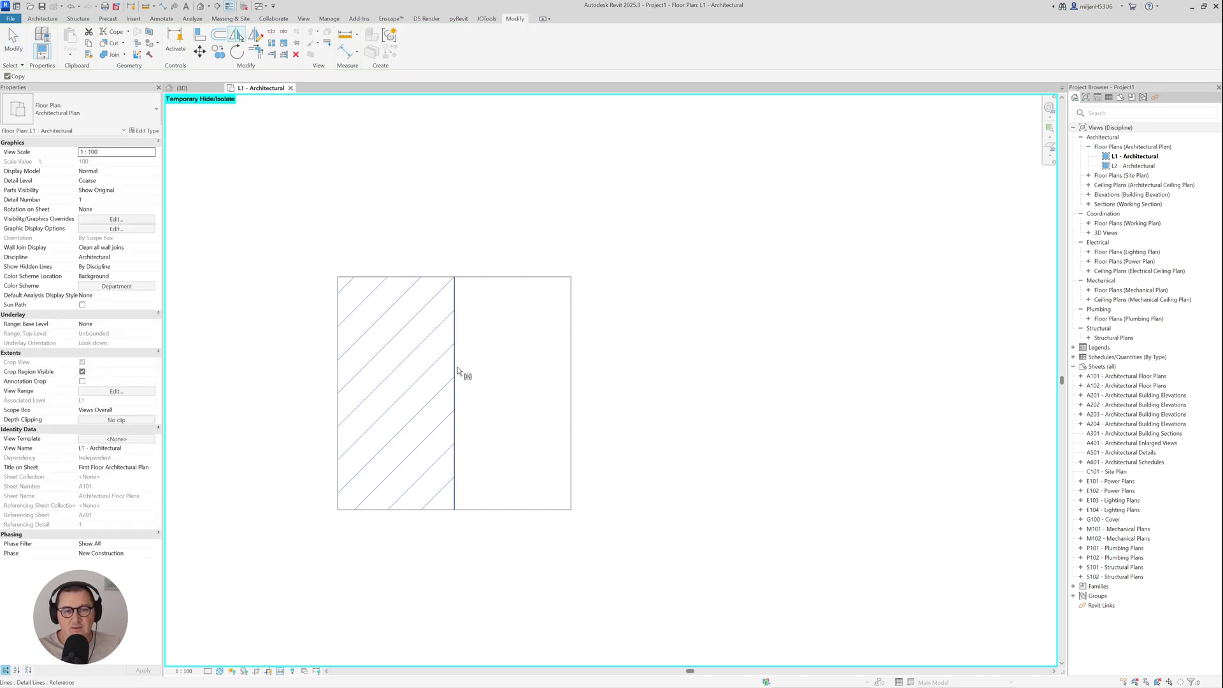
click(455, 372)
key(Escape)
Step: Reset the temporary isolation so the floor shows again, and turn off thin-line display
key(h)
key(r)
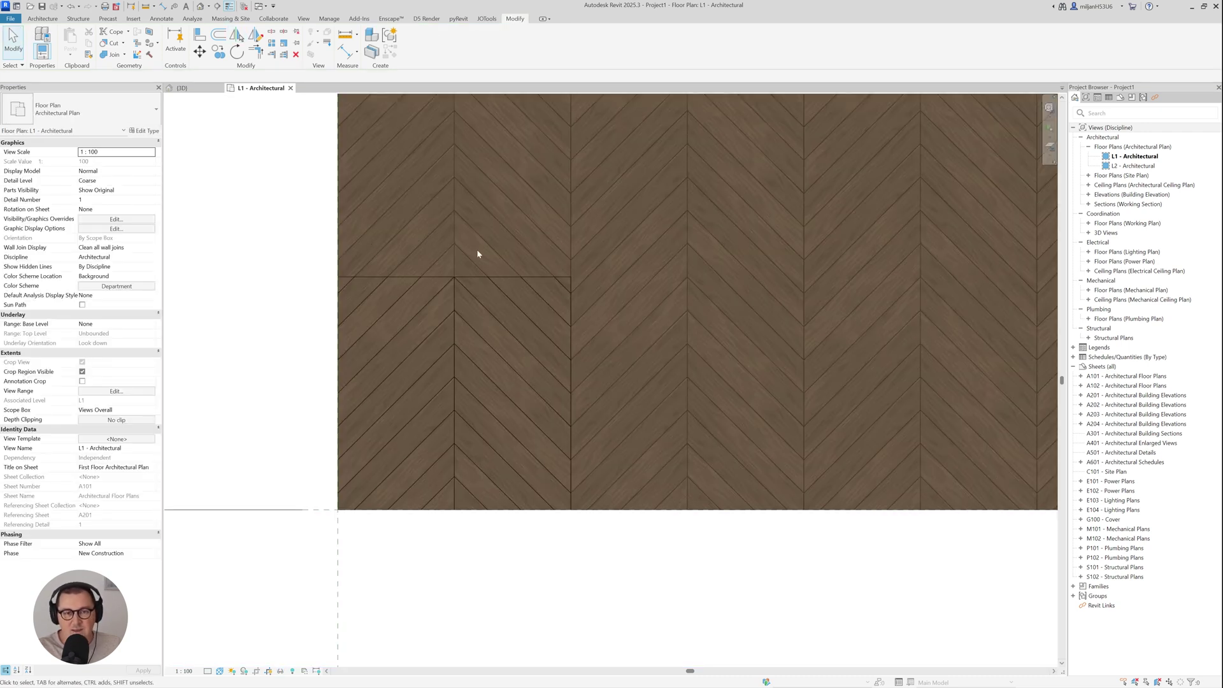
key(t)
key(l)
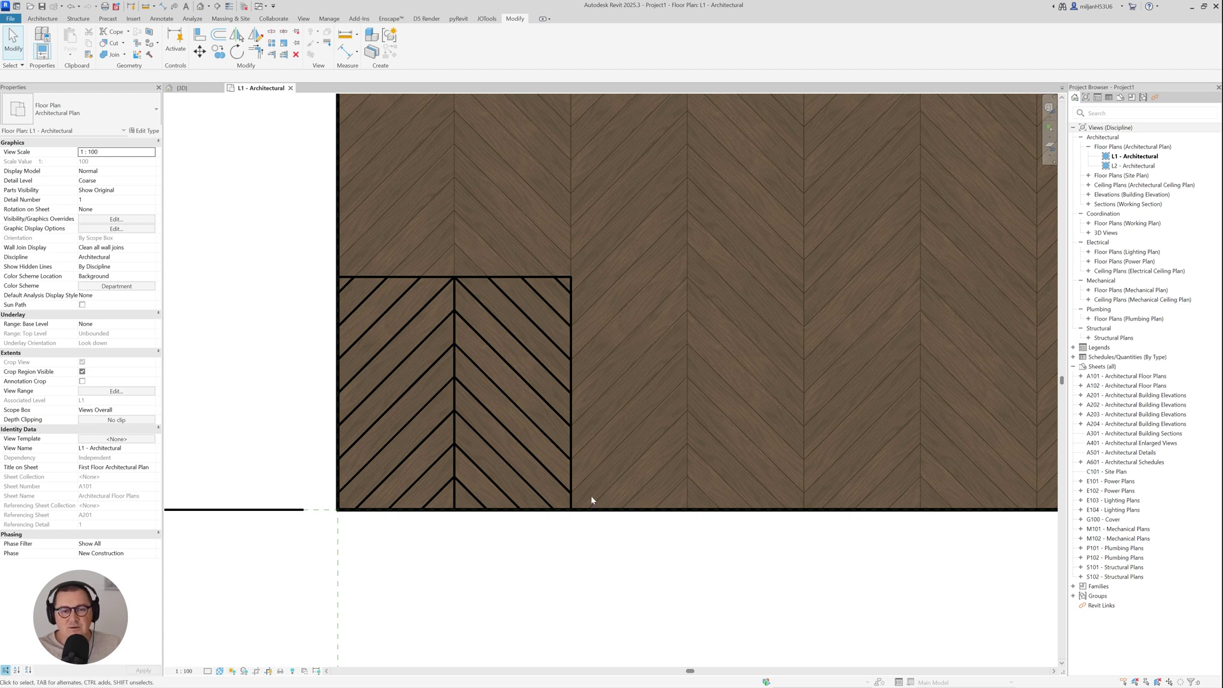
Step: Move all the chevron detail lines horizontally to the empty area right of the floor, using their lower-left corner as base point
scroll(253, 296, down, 1)
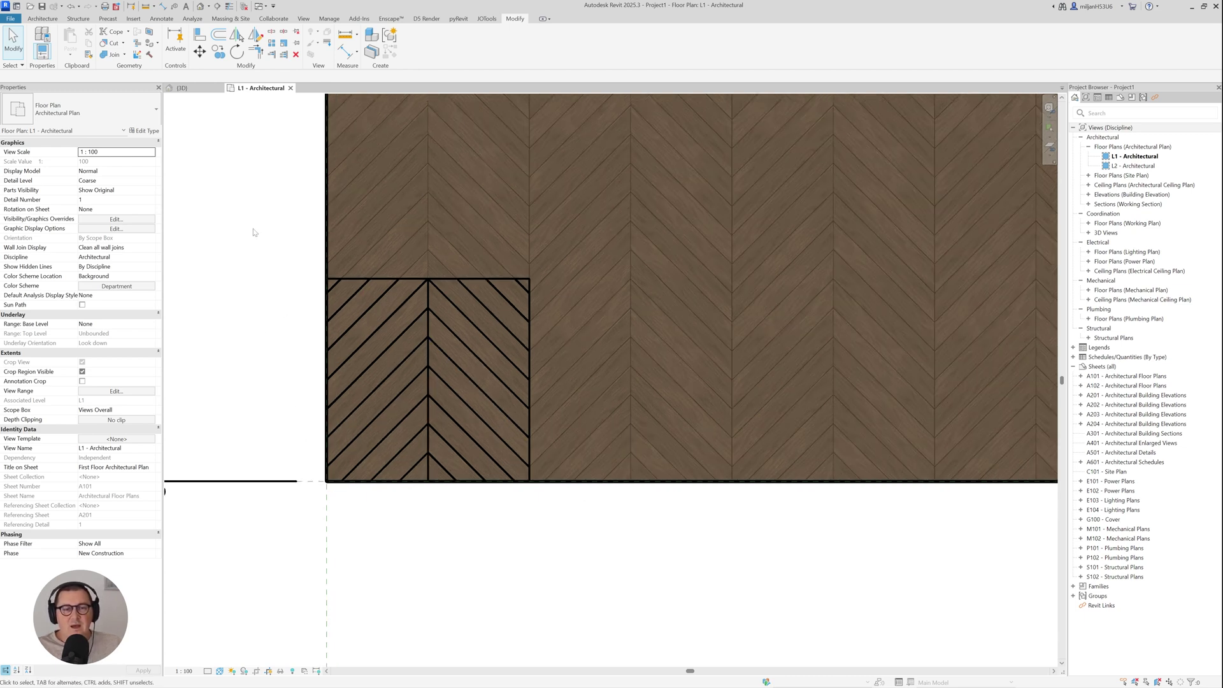
mouse_move(252, 223)
mouse_down()
mouse_move(485, 501)
mouse_move(595, 538)
mouse_up()
scroll(376, 555, down, 2)
key(v)
click(343, 506)
scroll(342, 505, down, 2)
click(960, 505)
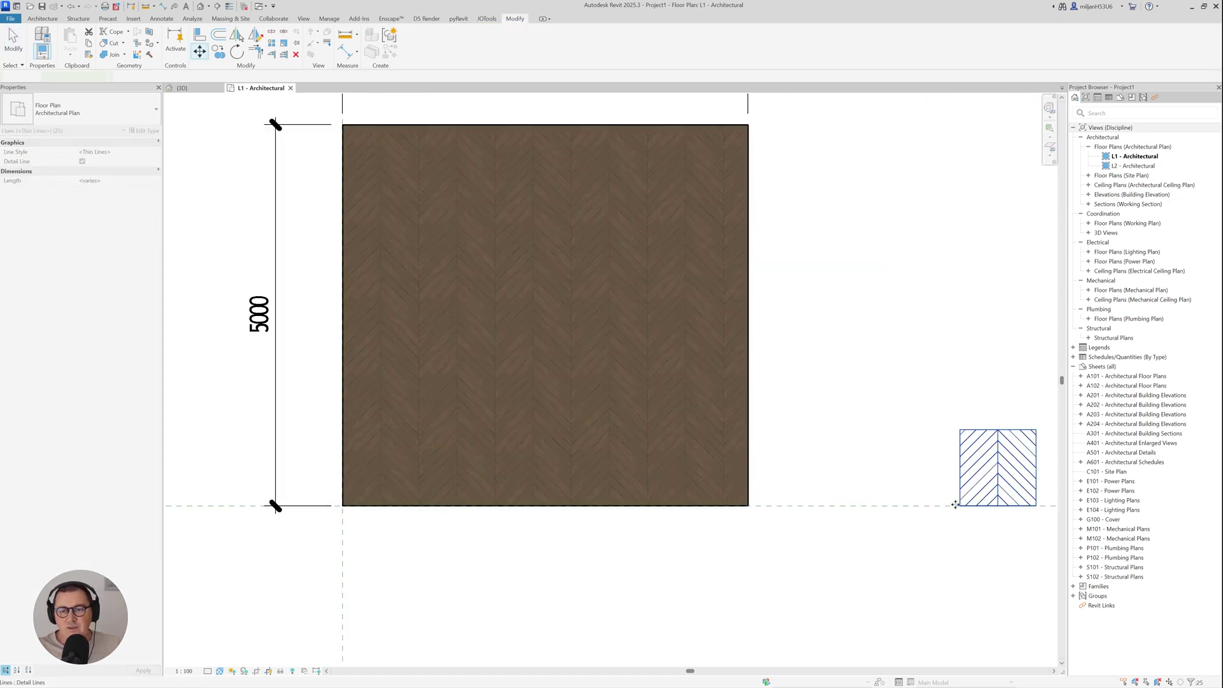
middle_drag(926, 376, 538, 344)
key(Escape)
scroll(763, 419, up, 2)
scroll(696, 425, up, 3)
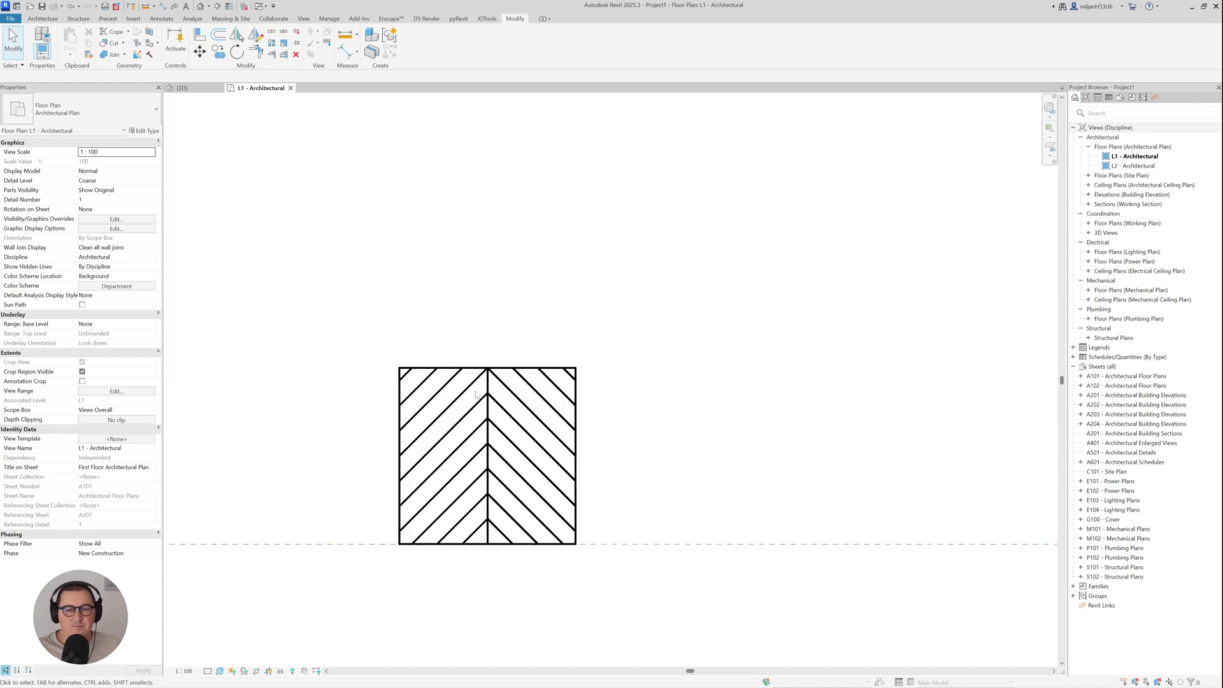
Step: Delete the upper and lower horizontal edges of the chevron tile
click(446, 361)
key(Delete)
click(479, 599)
key(Delete)
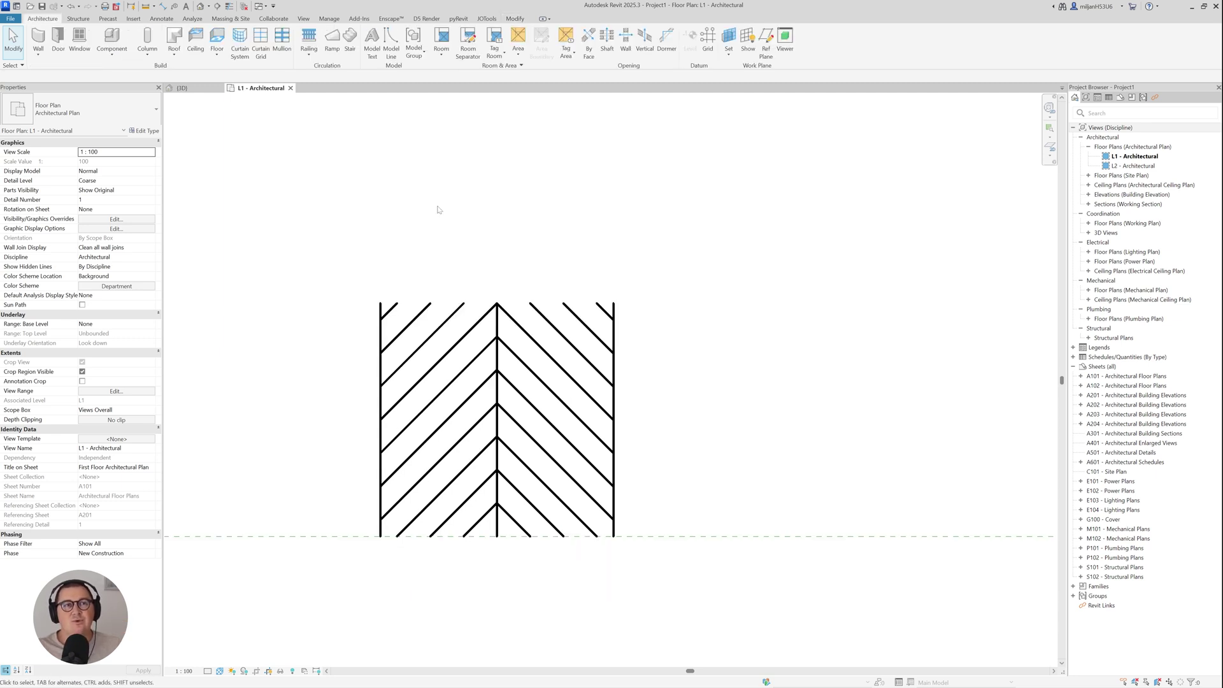
Step: Run pyRevit's Make Pattern on all the tile lines, creating a model pattern named "AIE chevron" at highest resolution
drag(285, 237, 732, 634)
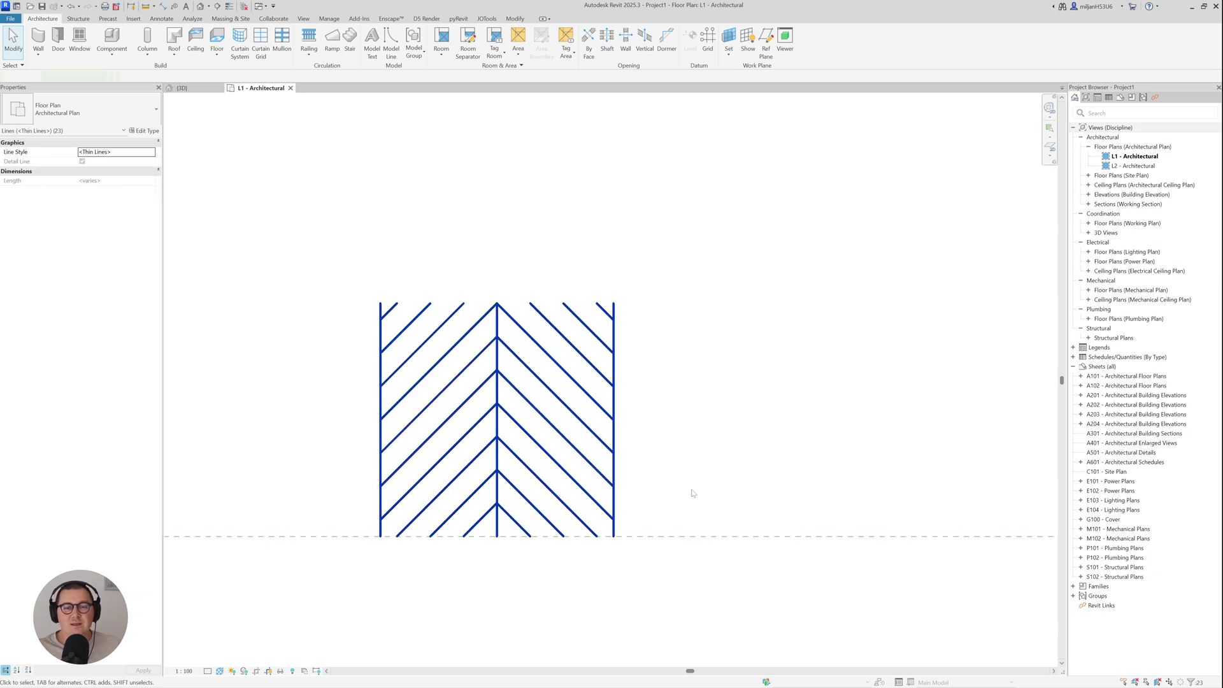
click(459, 19)
click(501, 44)
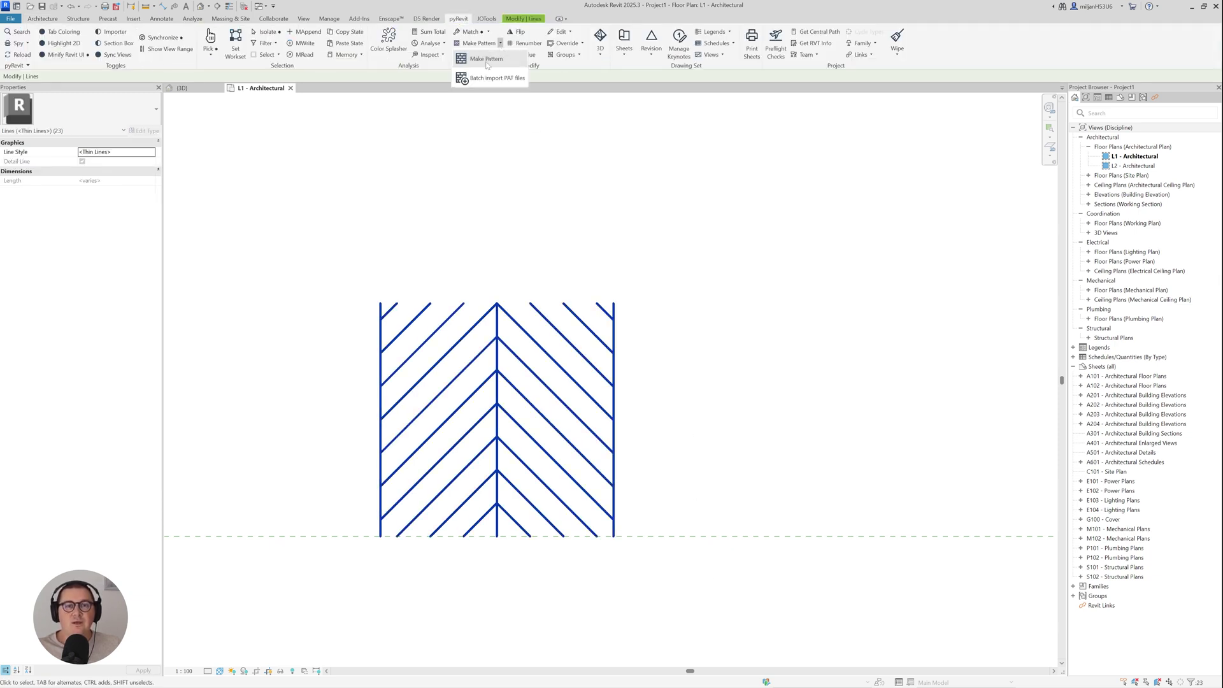
click(485, 60)
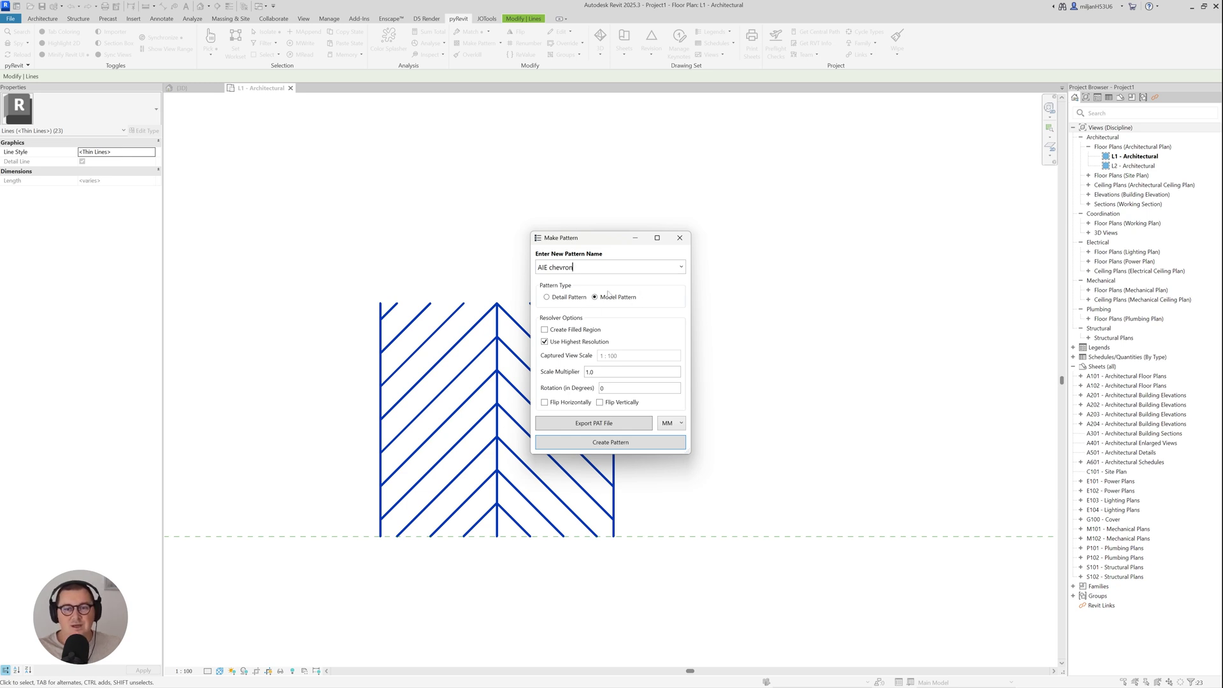
click(618, 446)
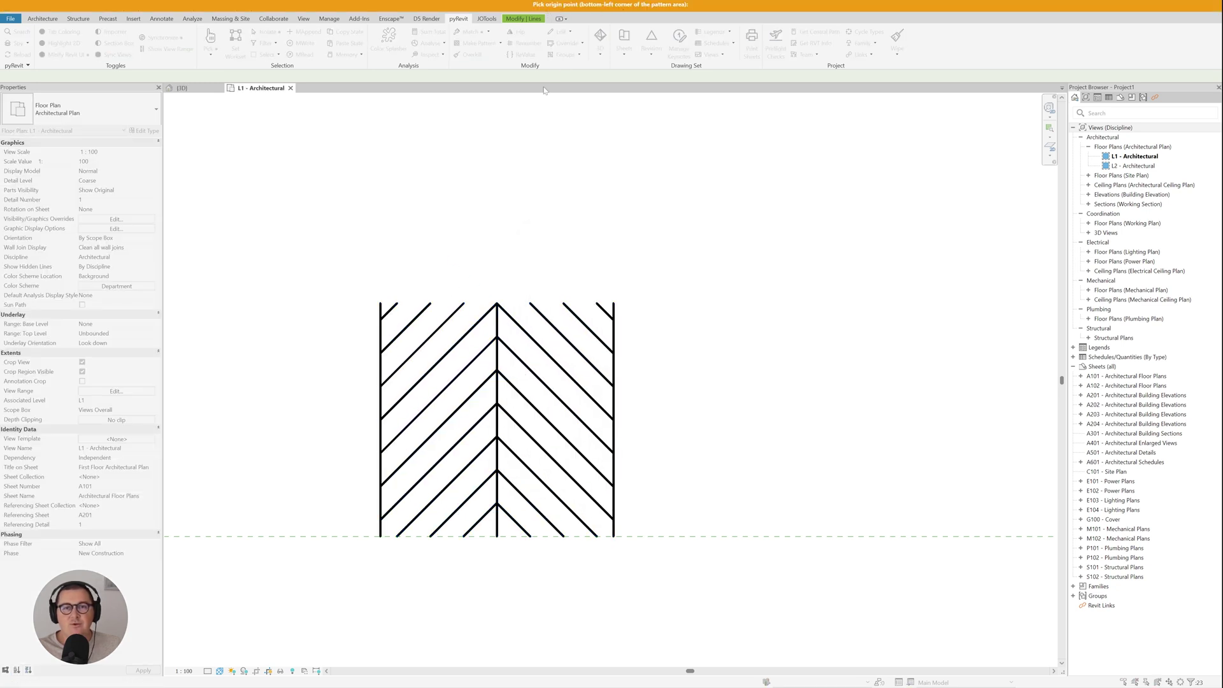
Step: Define the pattern's repeat area from the tile's lower-left corner to its upper-right corner, and close the pattern dialog
click(381, 537)
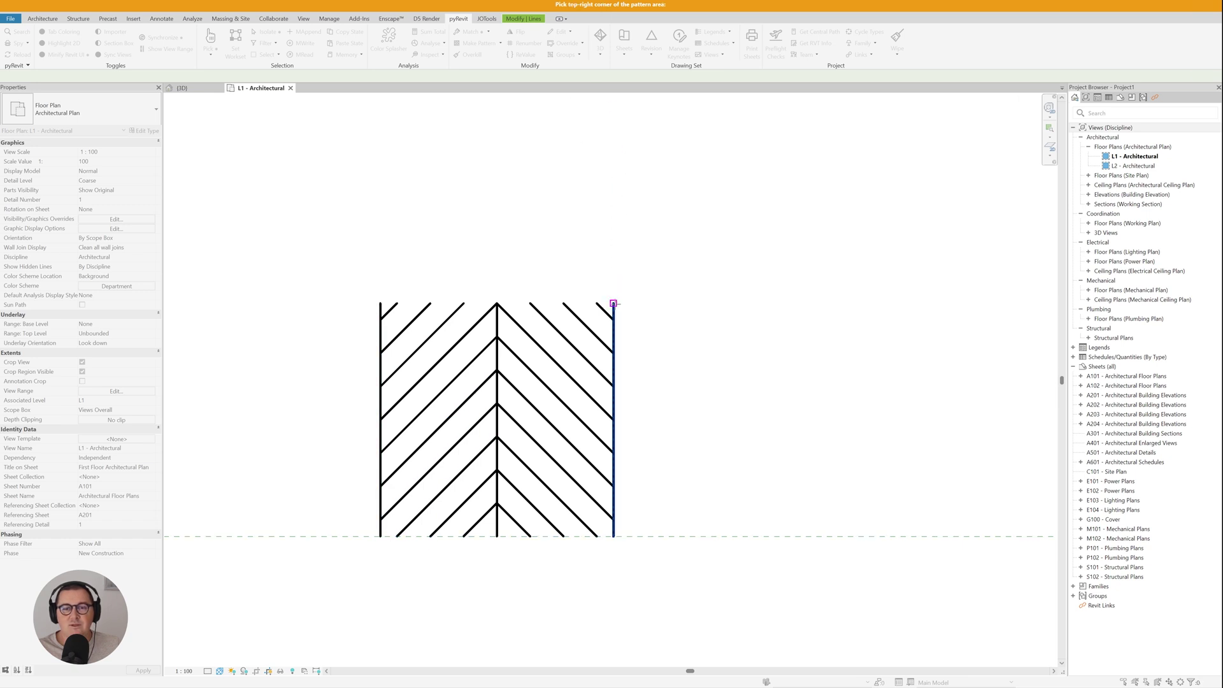
click(612, 303)
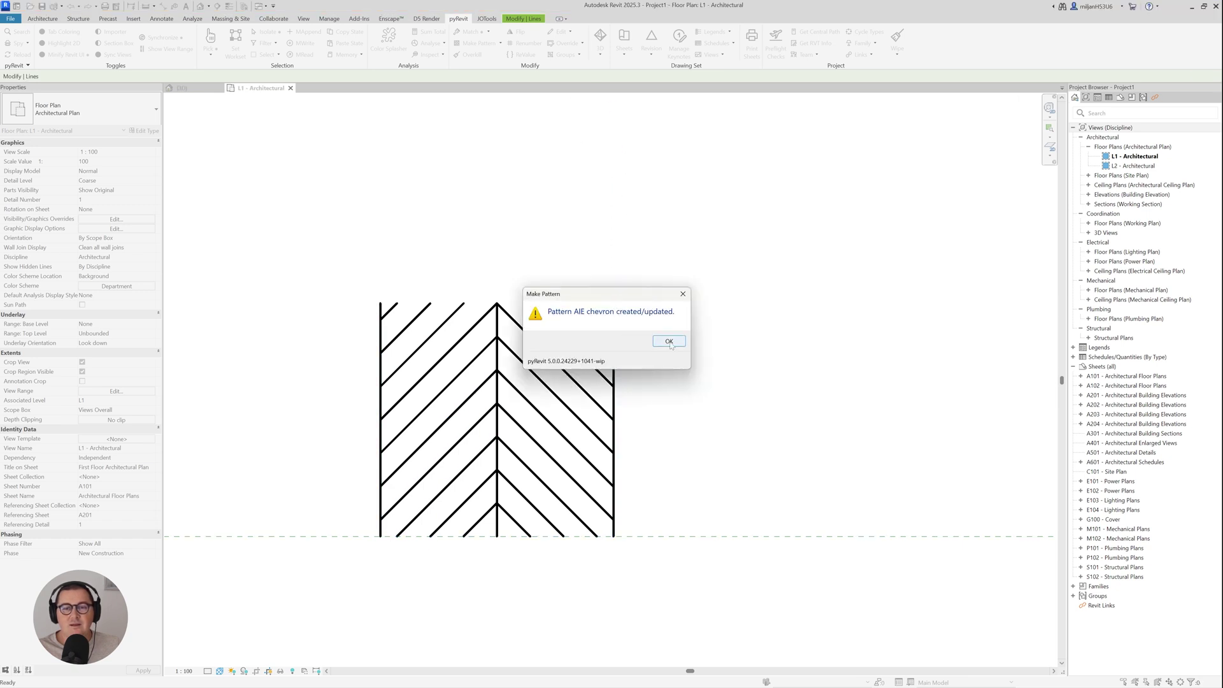
click(668, 341)
Step: Assign the model pattern AIE chevron as the surface foreground pattern of the material Wood 06, Chevron
scroll(829, 376, down, 5)
middle_drag(405, 406, 648, 535)
scroll(648, 535, up, 2)
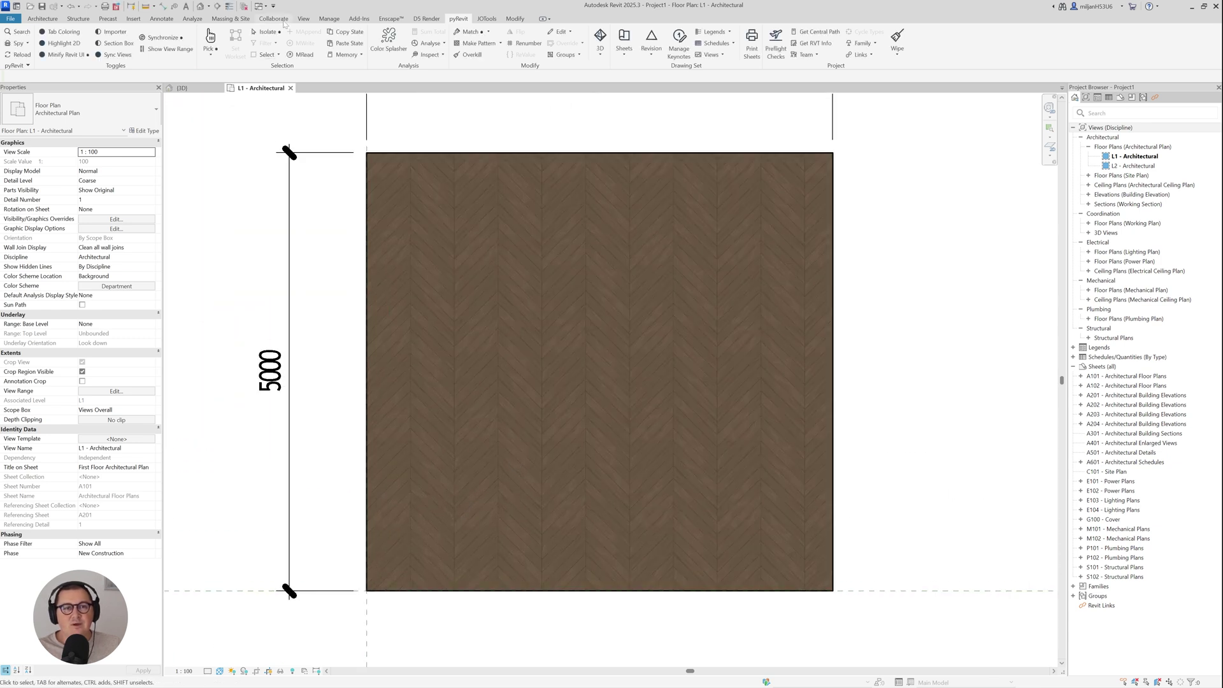
click(329, 18)
click(50, 45)
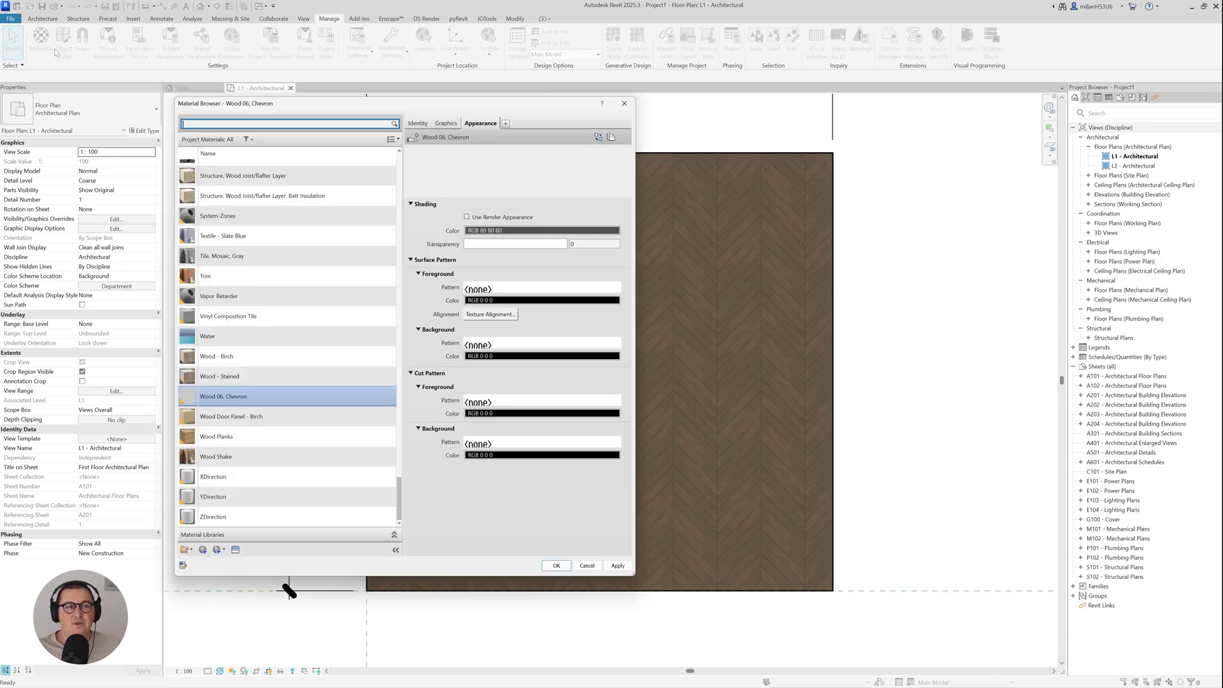
click(445, 123)
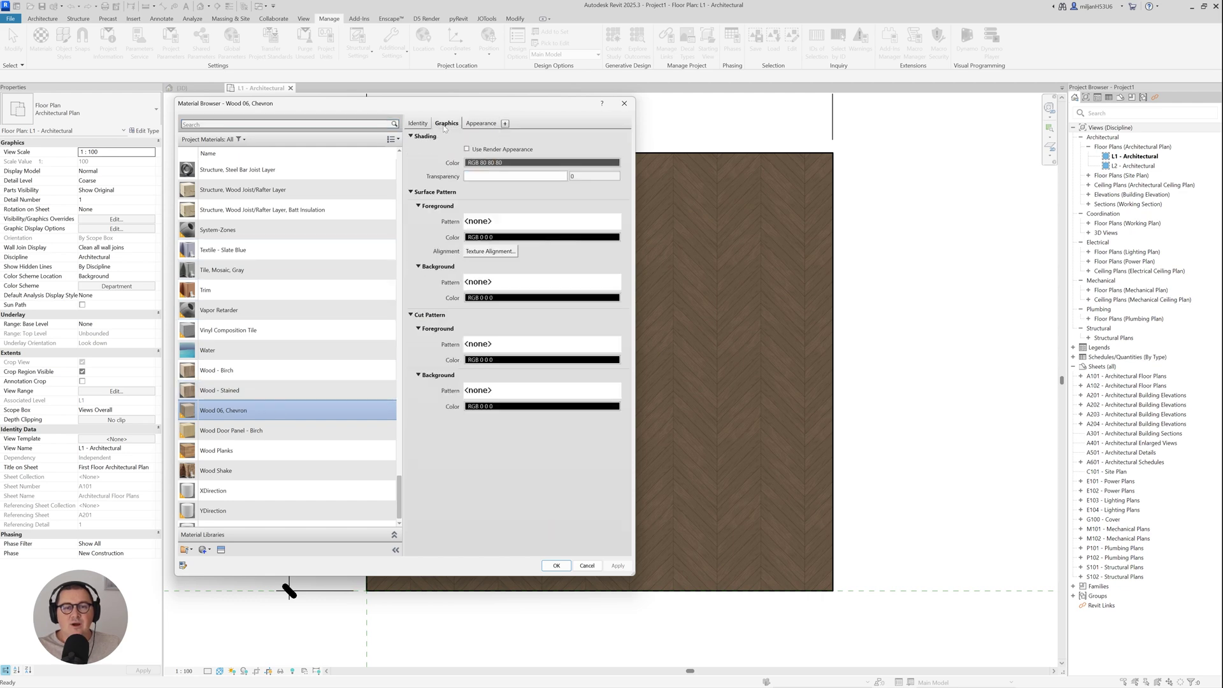
click(496, 222)
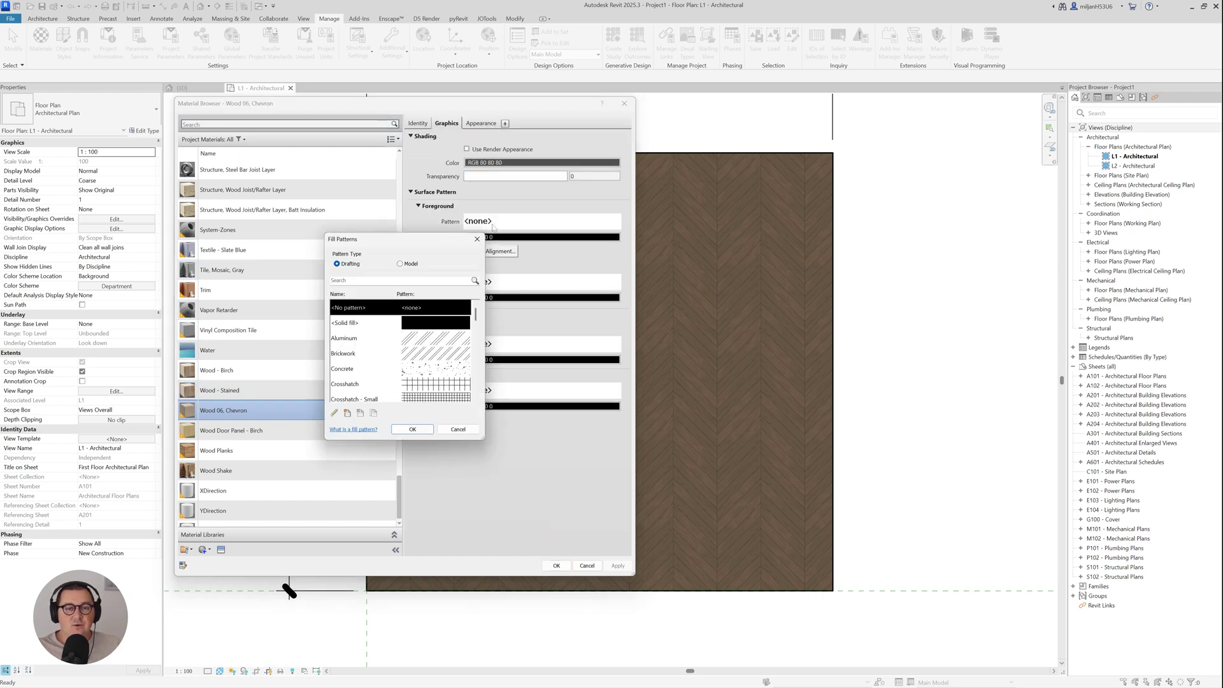
click(401, 264)
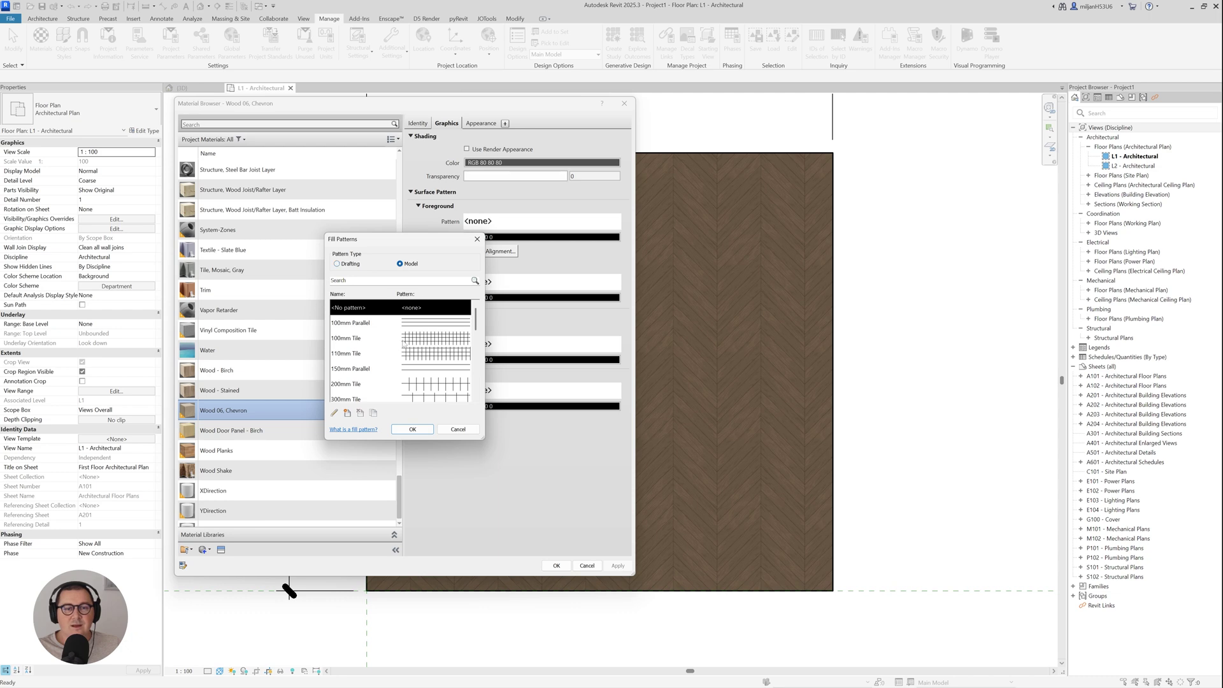
scroll(403, 342, down, 5)
click(348, 325)
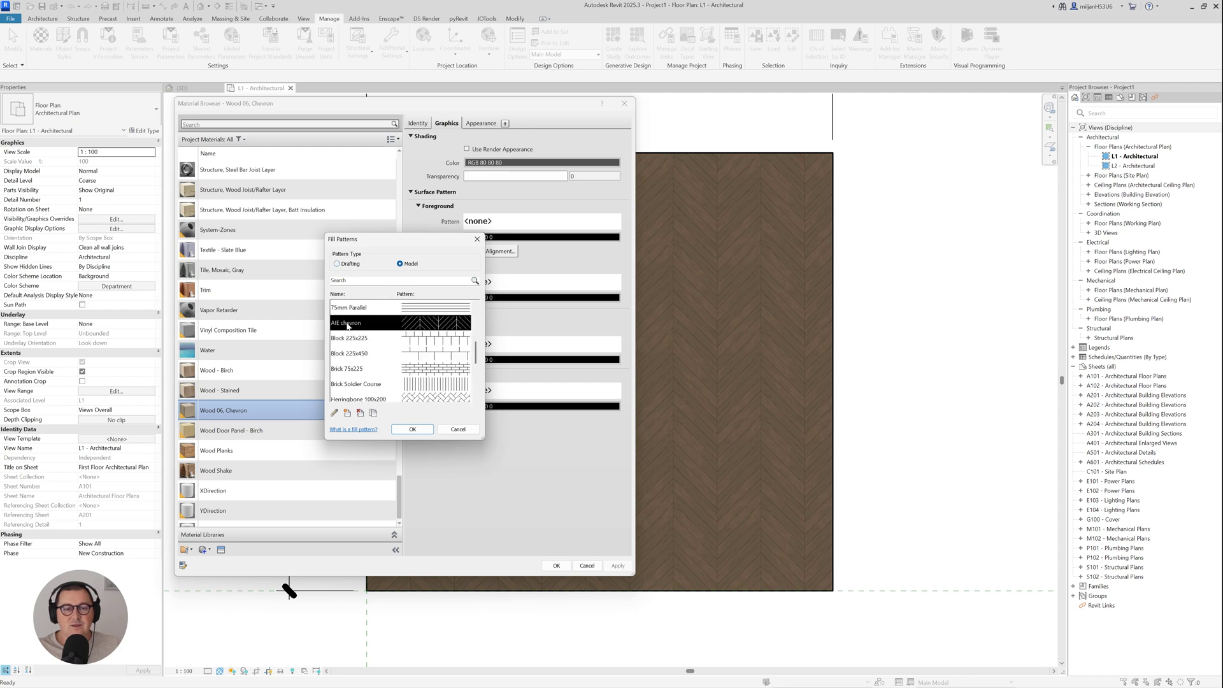
click(413, 430)
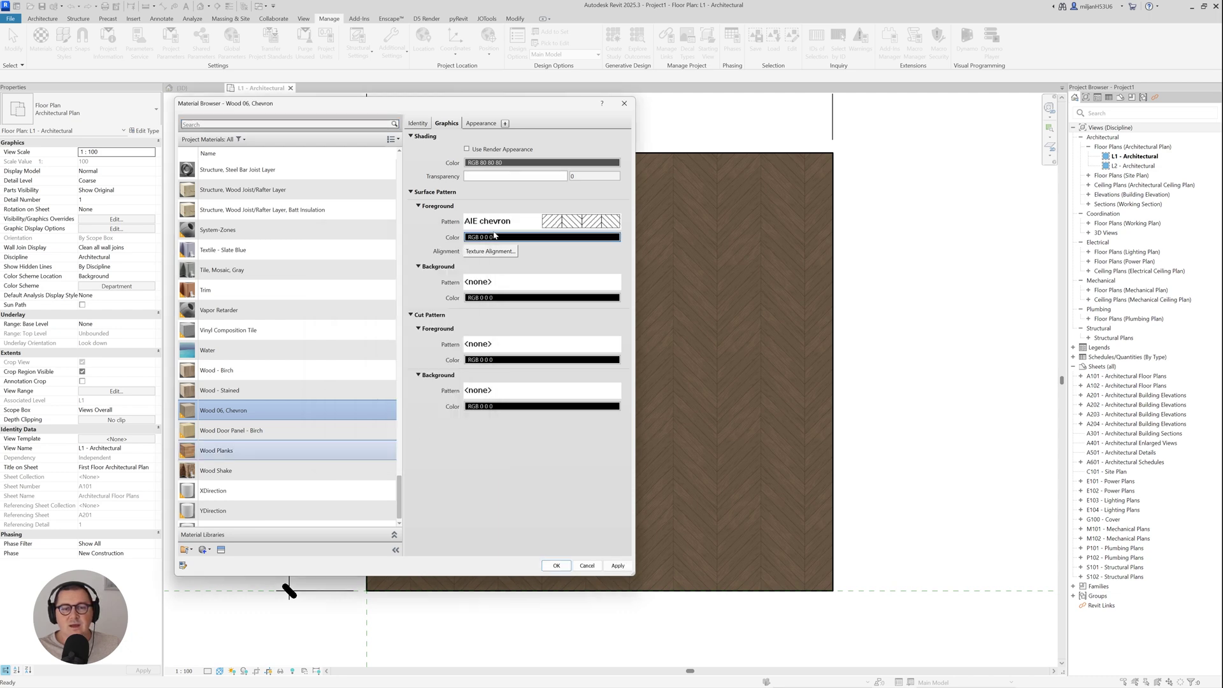
Step: Set the surface foreground pattern's colour to red, RGB 250-070-037
click(541, 237)
click(304, 348)
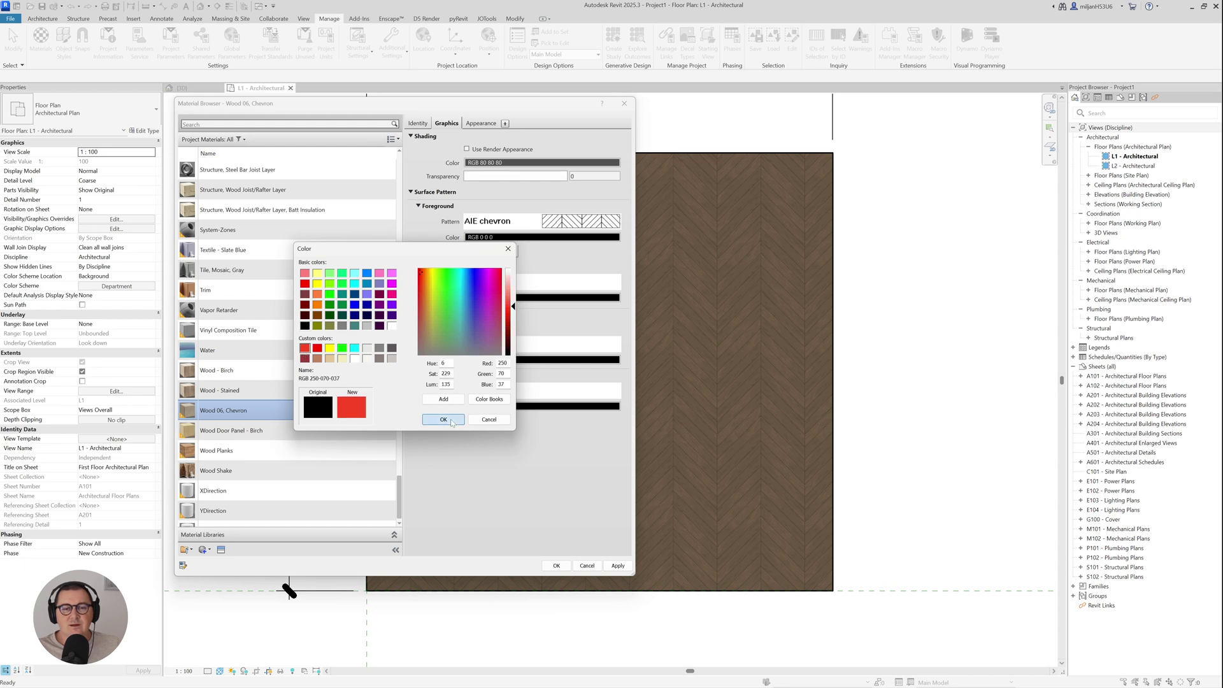
click(443, 420)
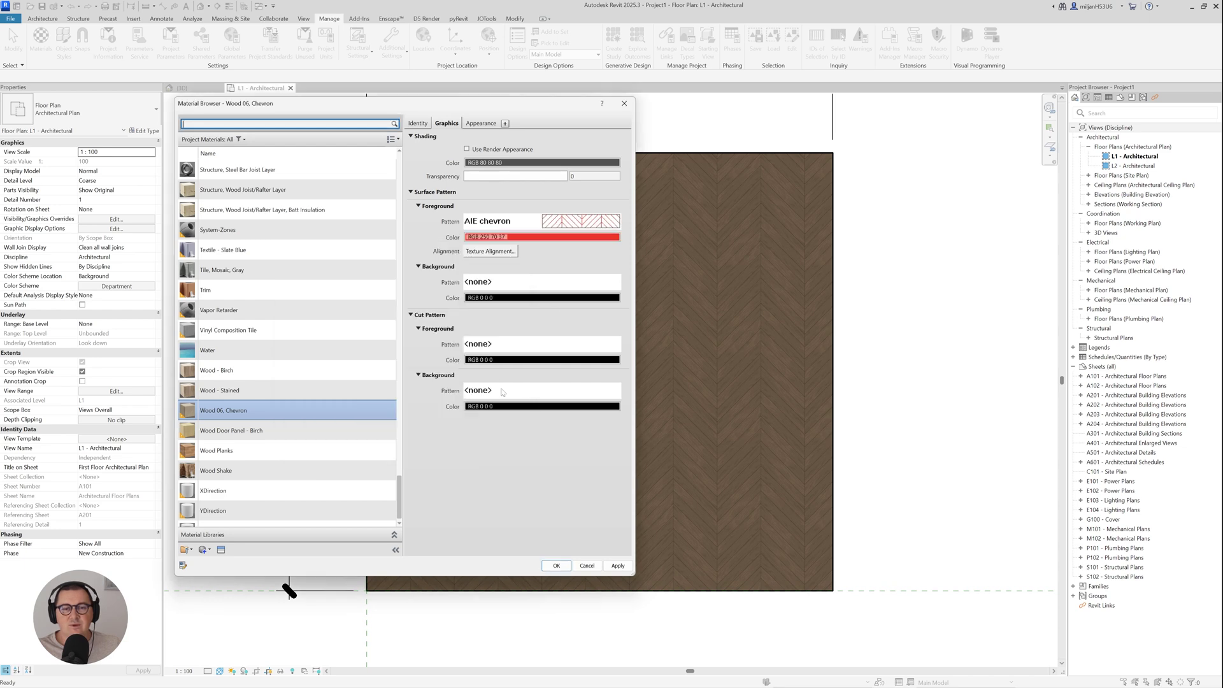
Step: Check the texture alignment against the AIE chevron surface pattern, accept it, and save the material changes
click(495, 253)
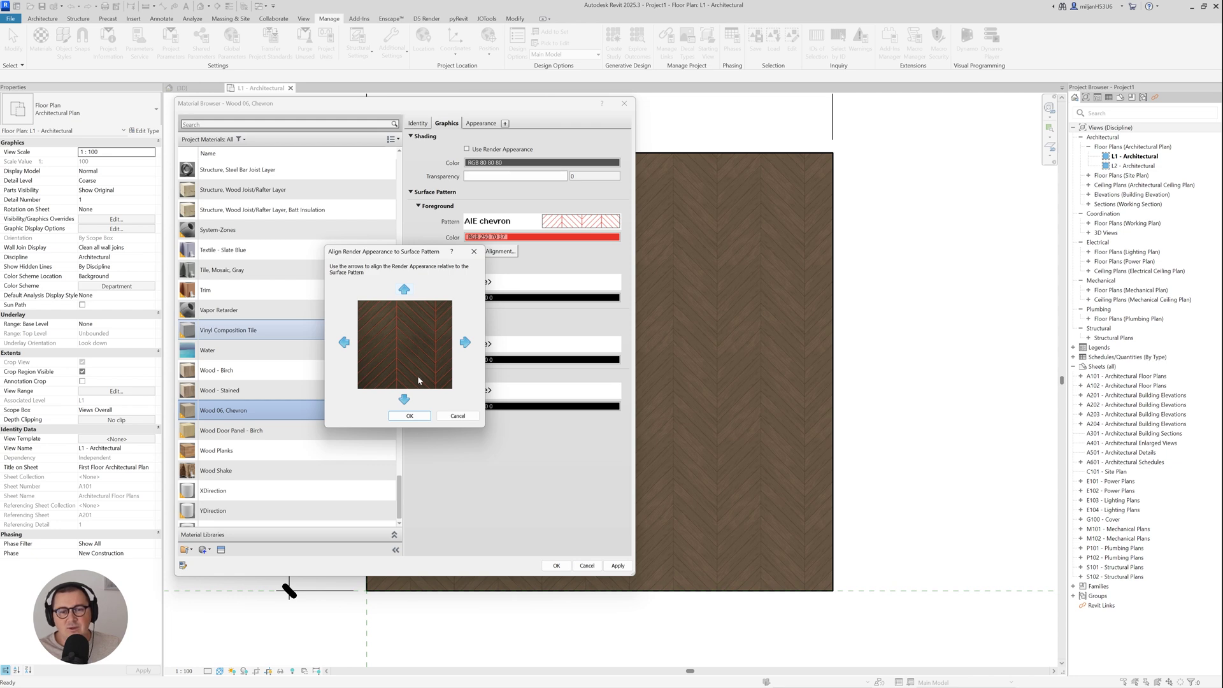
click(422, 418)
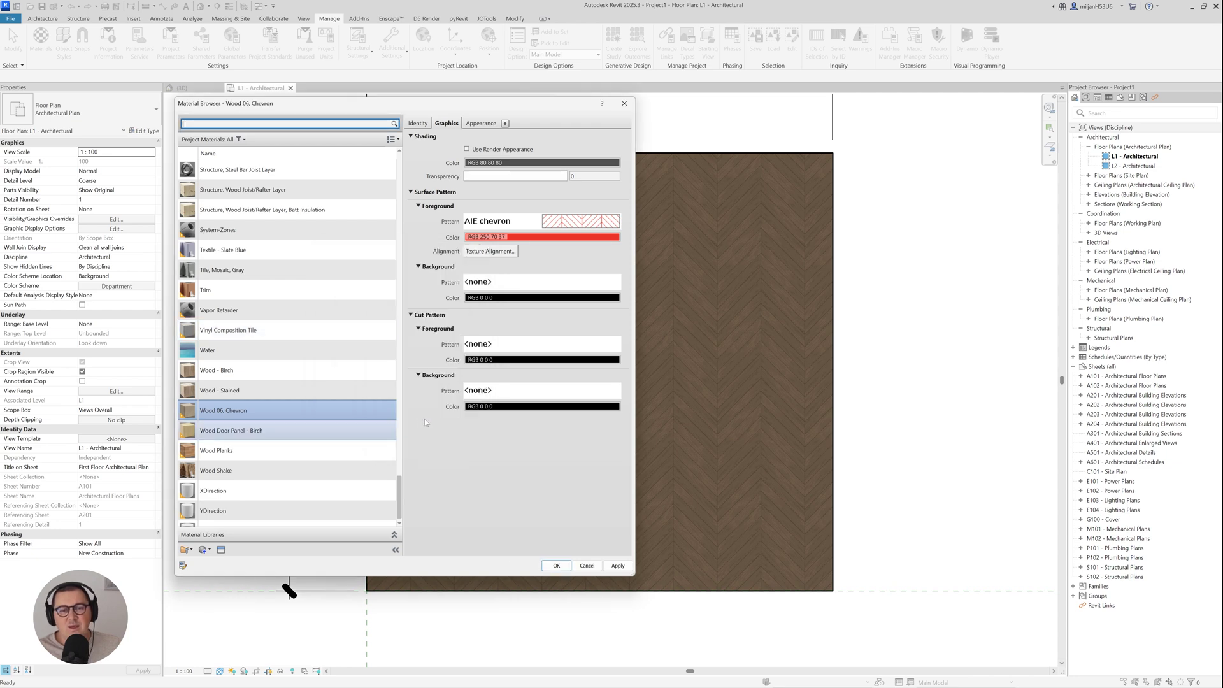
click(557, 567)
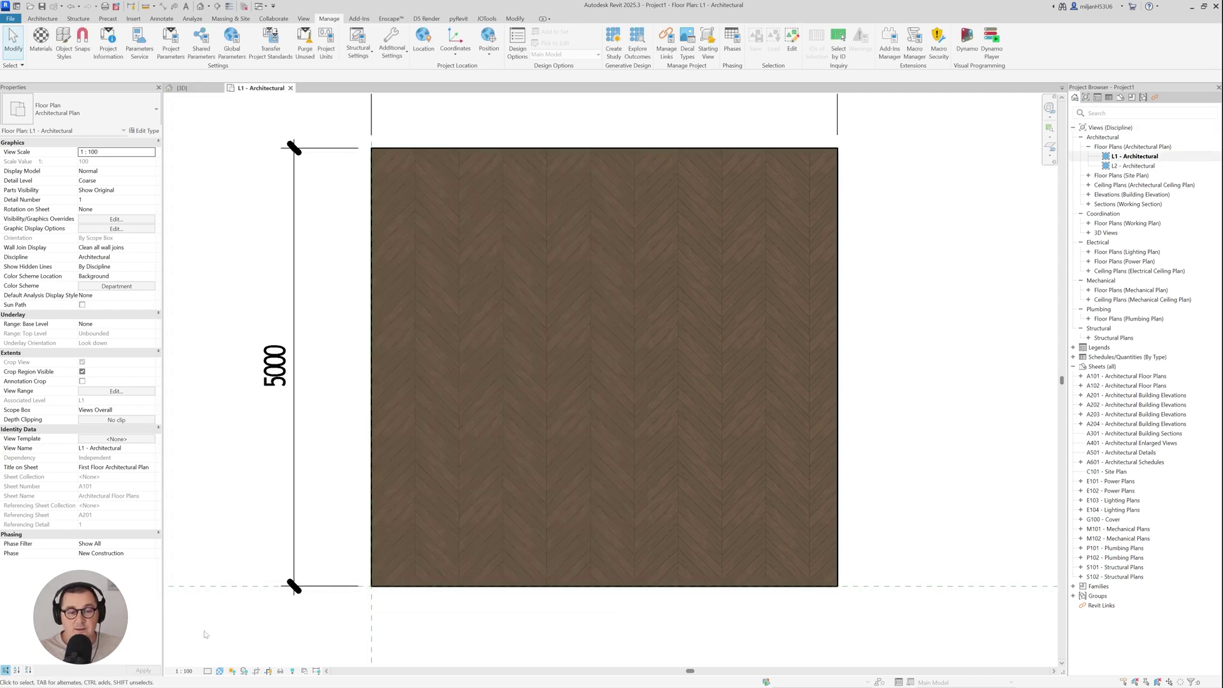
Step: Set the floor plan's visual style to Hidden Line
click(219, 672)
click(228, 626)
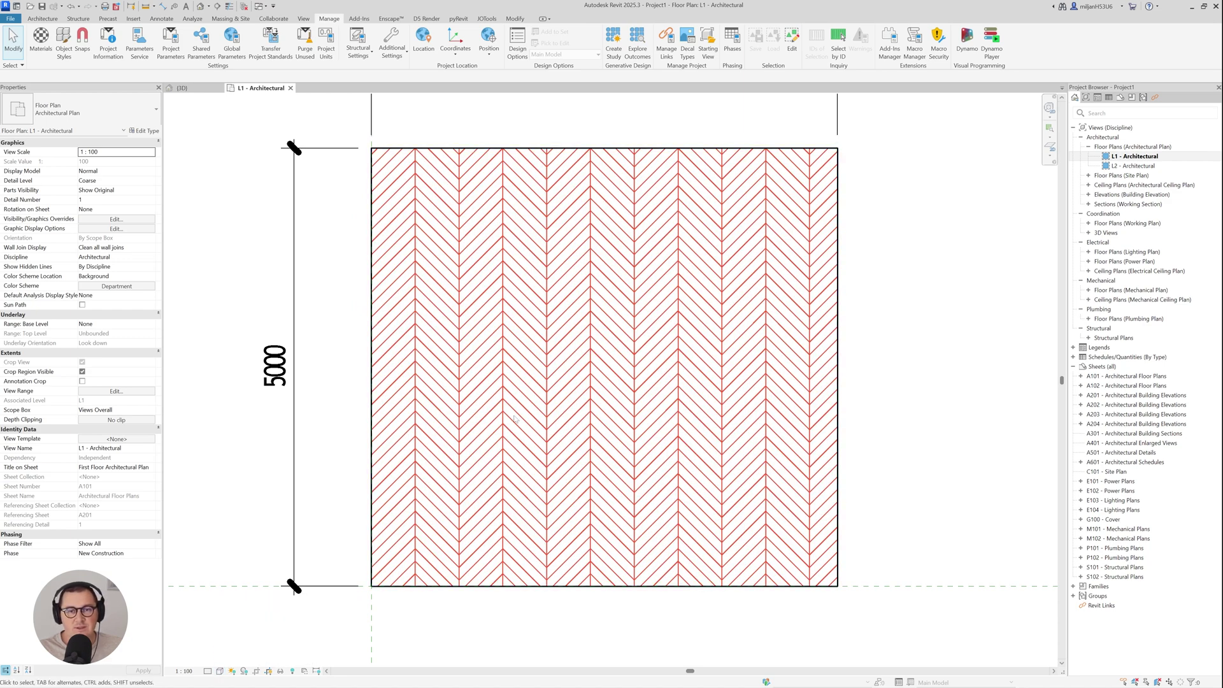
Step: Set the 3D view's visual style to Hidden Line and return to the L1 - Architectural floor plan
click(182, 88)
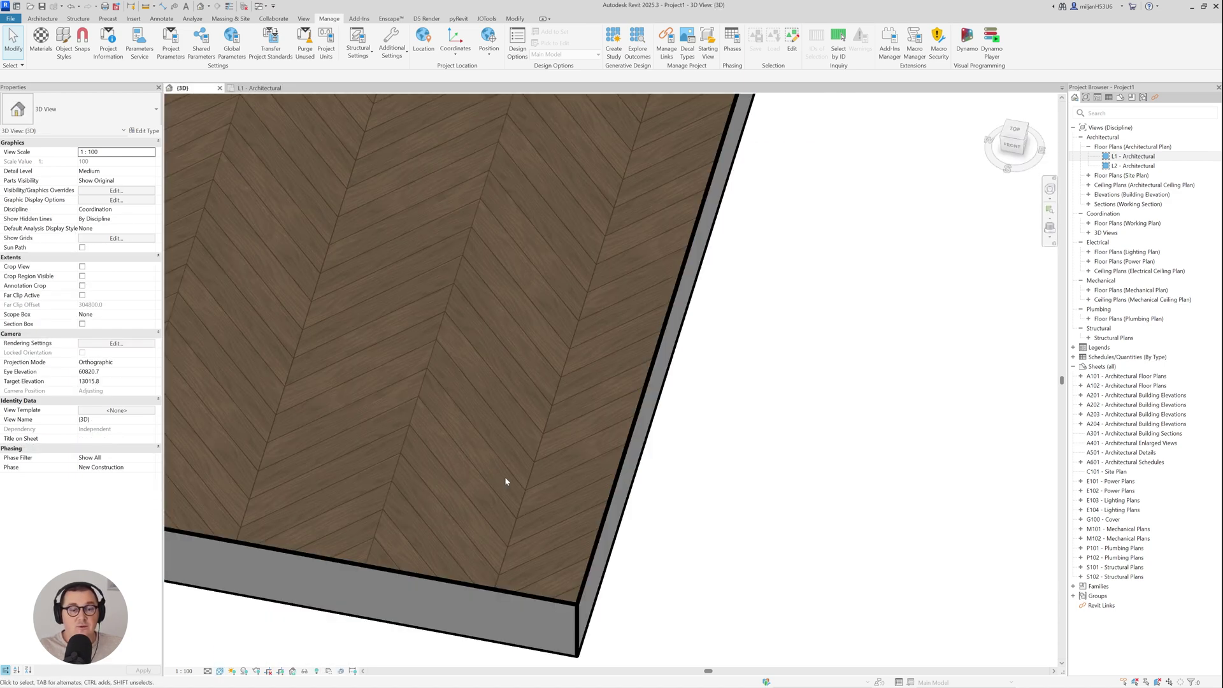
click(219, 672)
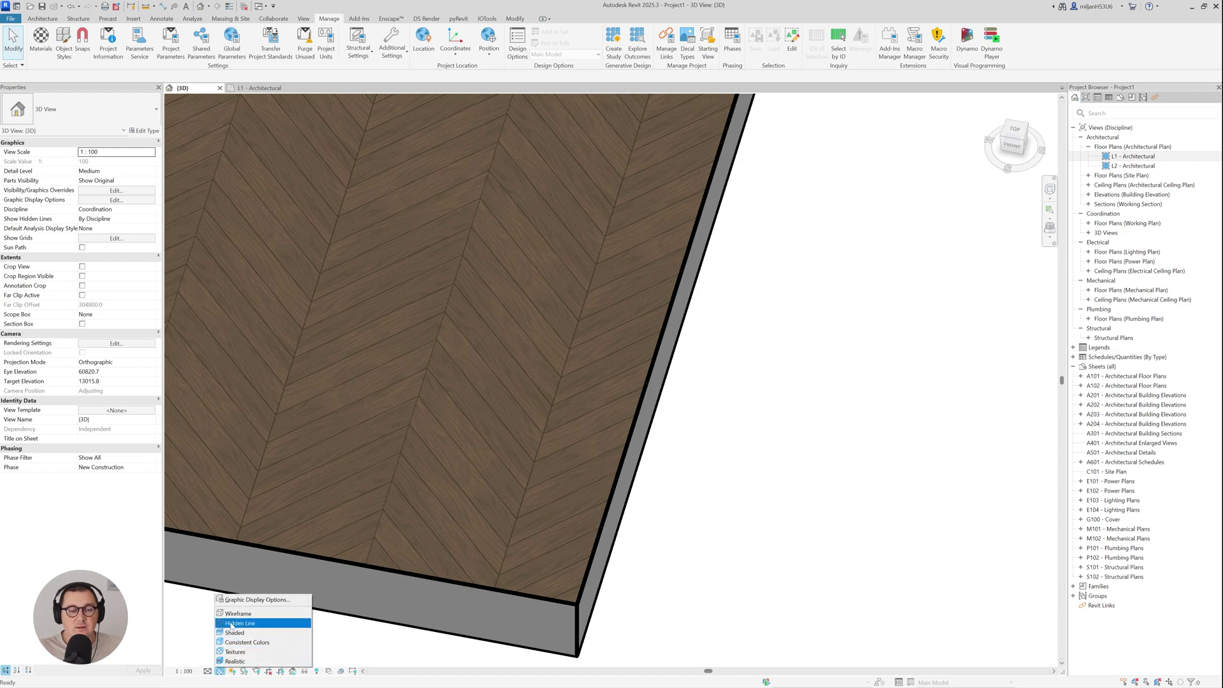
click(228, 626)
click(258, 88)
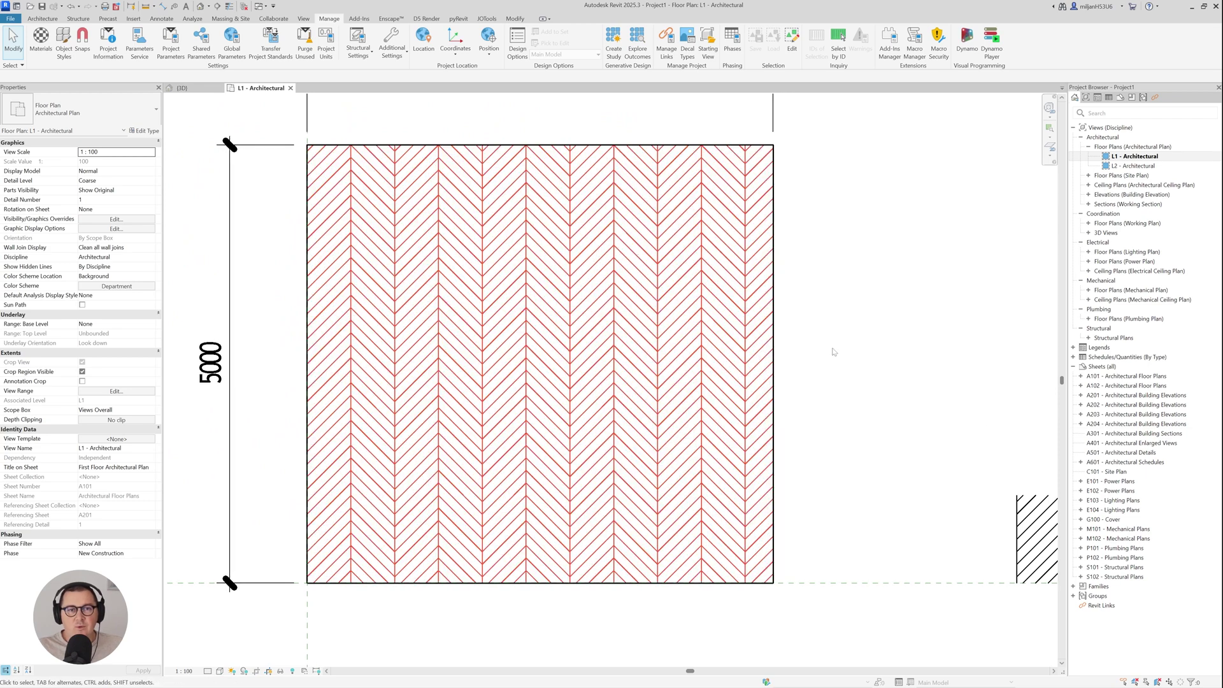
Step: Align a vertical seam line of the chevron surface pattern with the floor's right edge
click(516, 18)
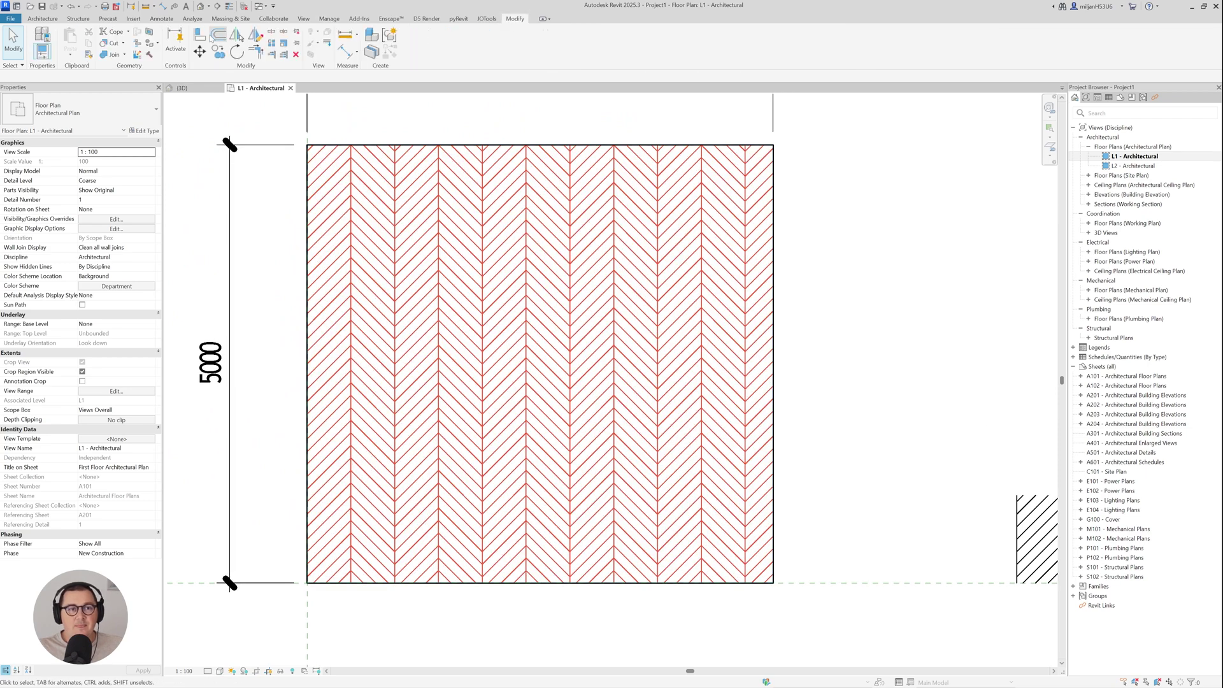
click(200, 35)
middle_drag(795, 360, 701, 318)
scroll(682, 299, up, 2)
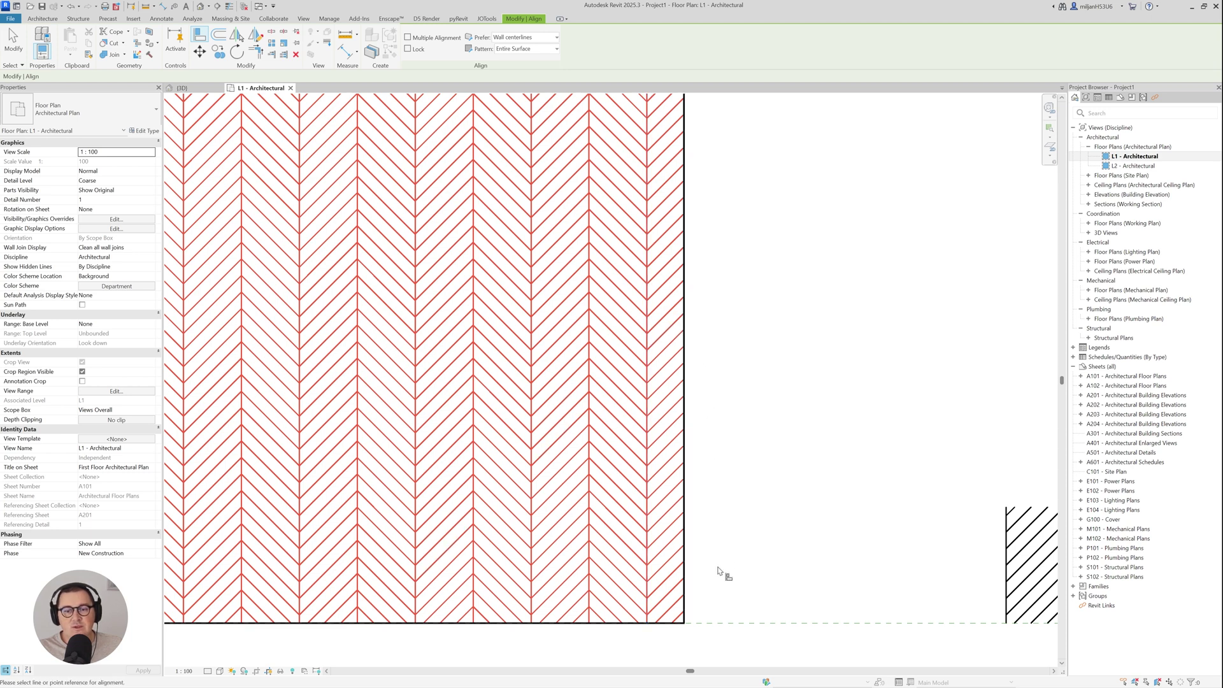
scroll(710, 583, up, 2)
click(665, 583)
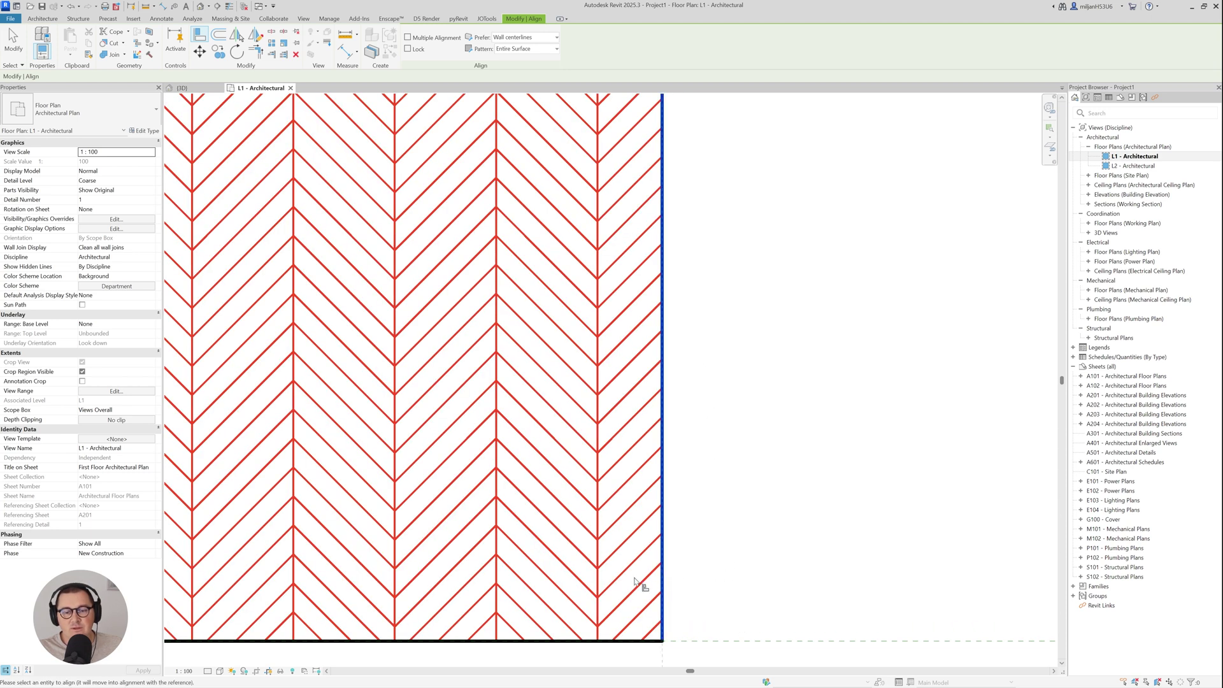
middle_drag(699, 659, 659, 511)
scroll(664, 585, up, 2)
scroll(612, 570, up, 1)
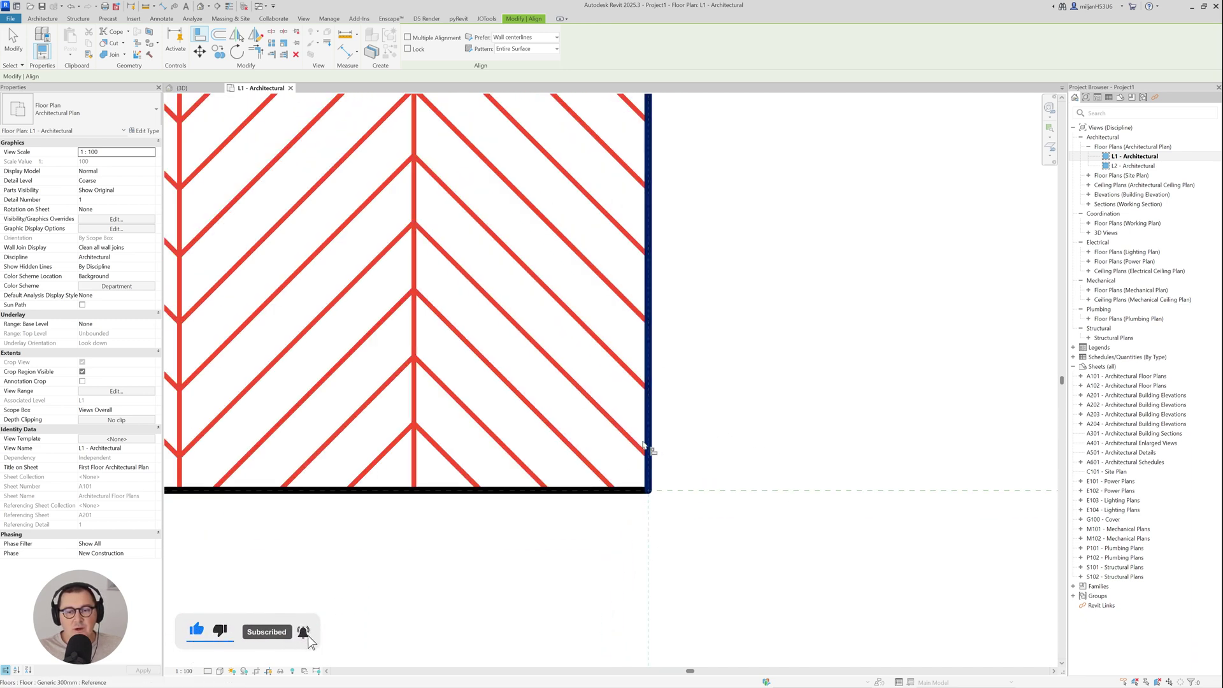
click(650, 497)
Step: Draw a 45° detail line about 840 mm long from the floor's lower-right corner up and inward across the chevron pattern
key(d)
key(l)
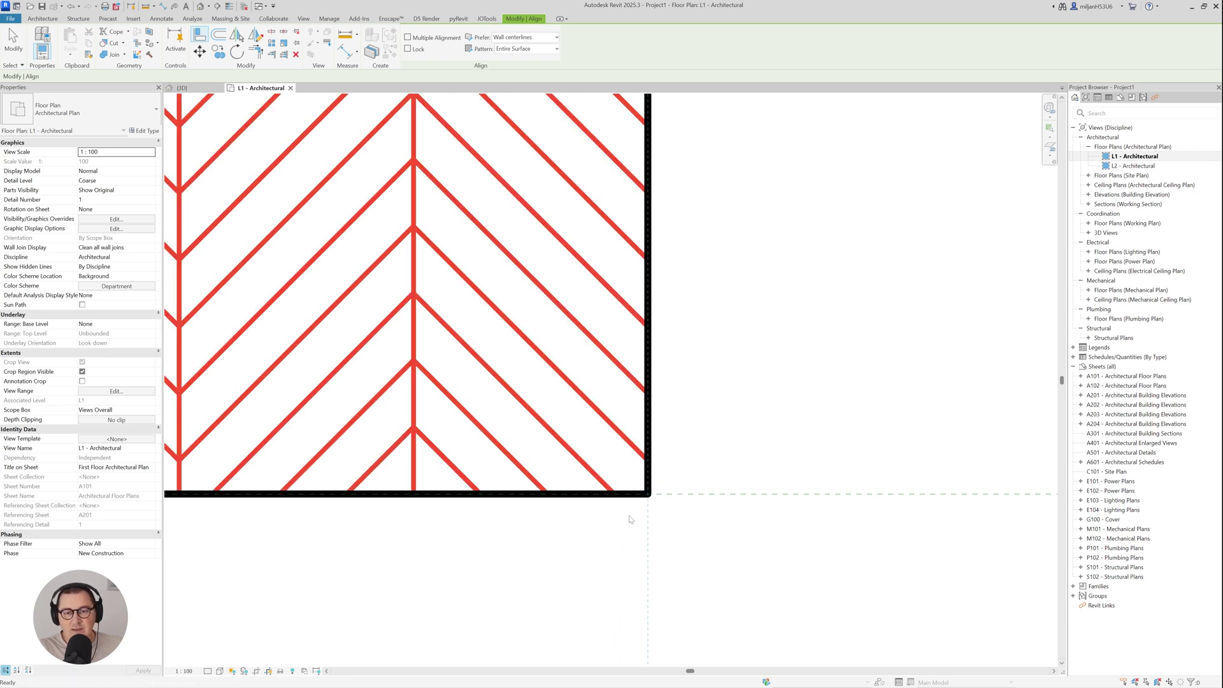
click(649, 496)
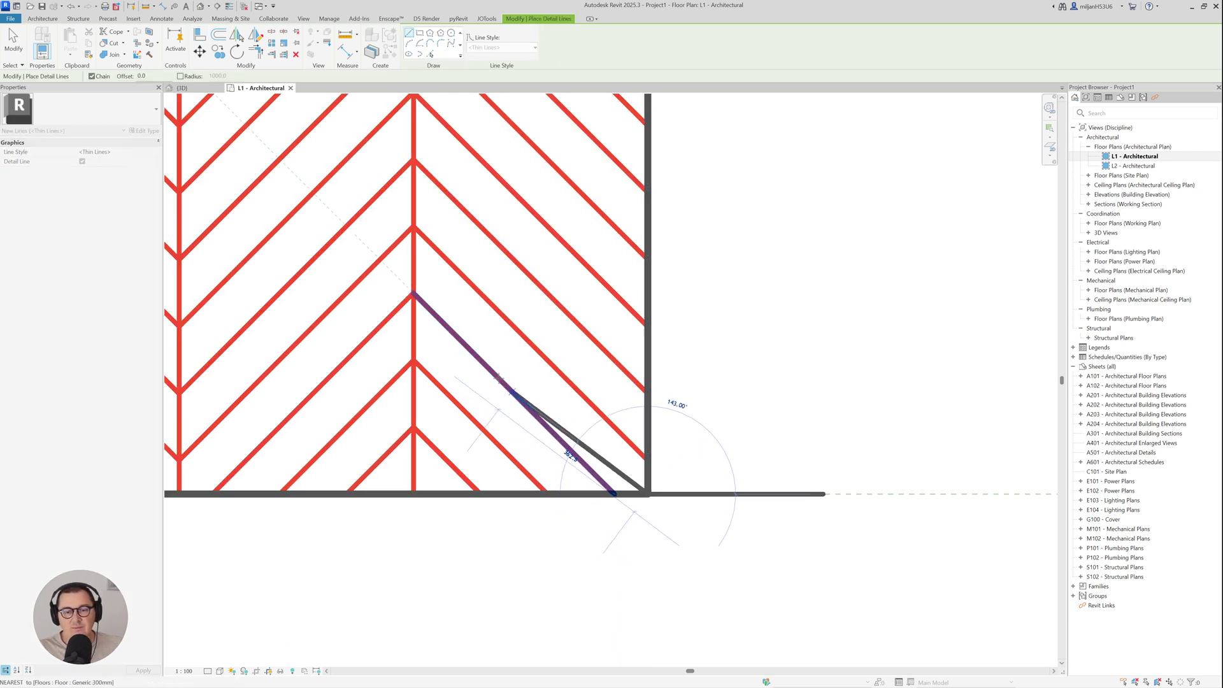
click(372, 212)
Step: Align the nearest parallel diagonal of the chevron pattern to the detail line, and delete the detail line
key(a)
key(l)
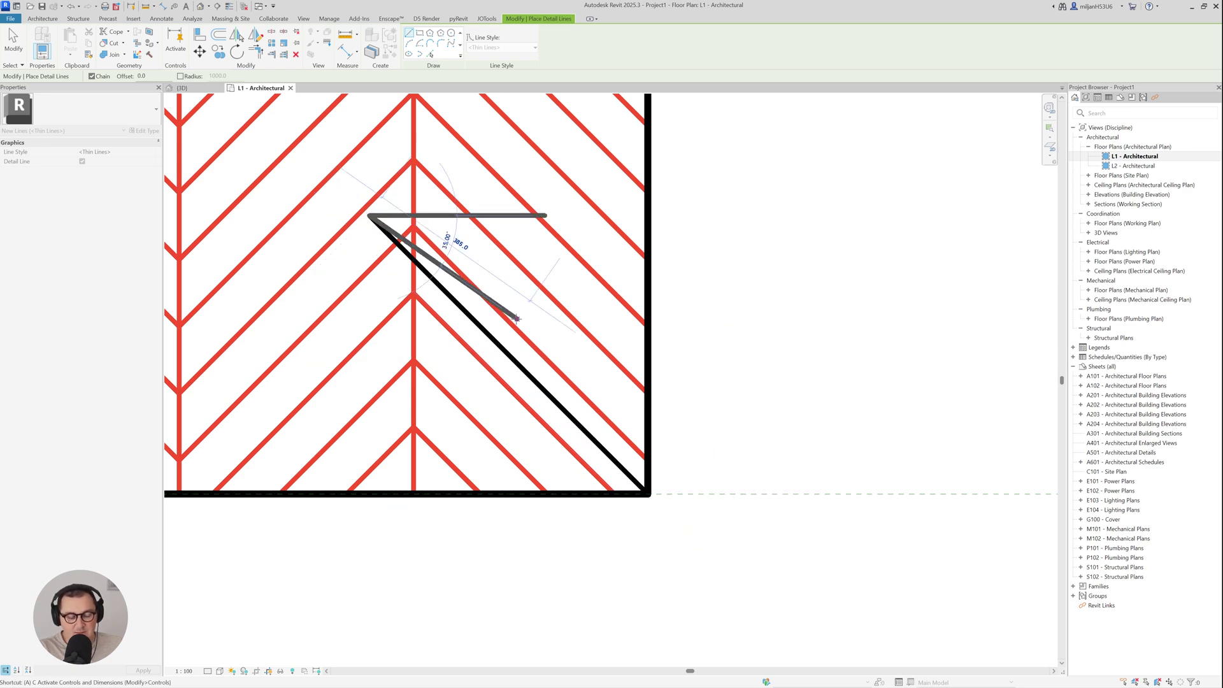
click(564, 416)
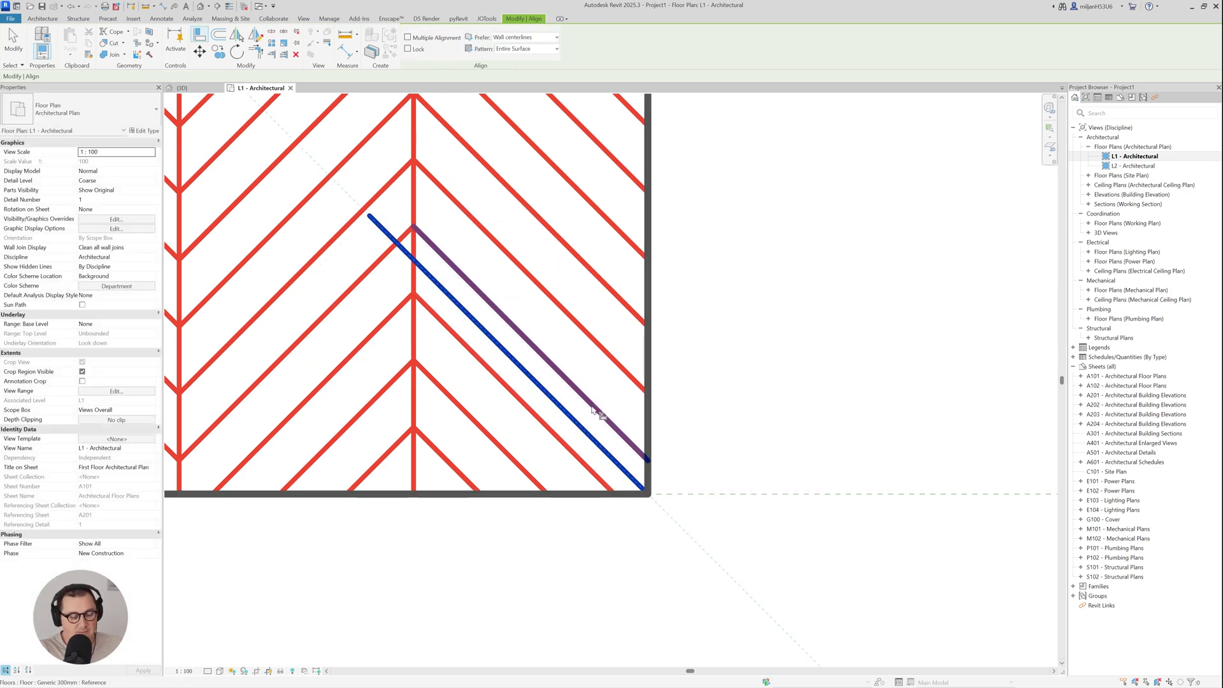
click(593, 409)
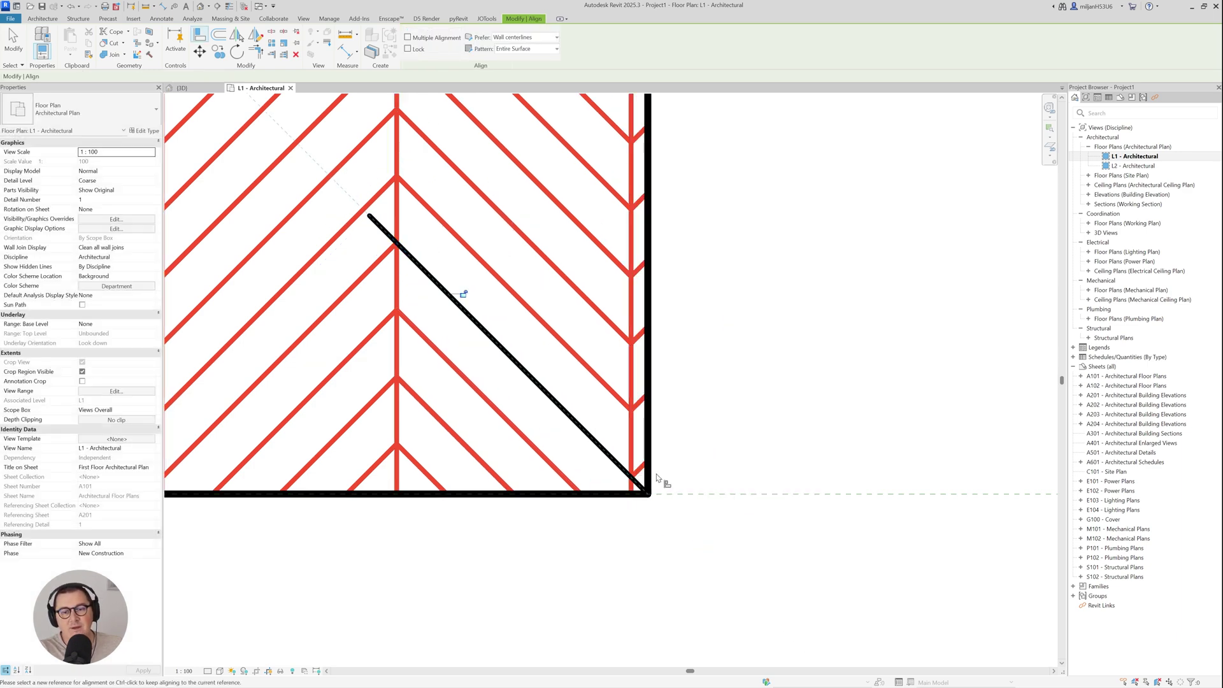
scroll(657, 478, up, 3)
key(Escape)
key(Escape)
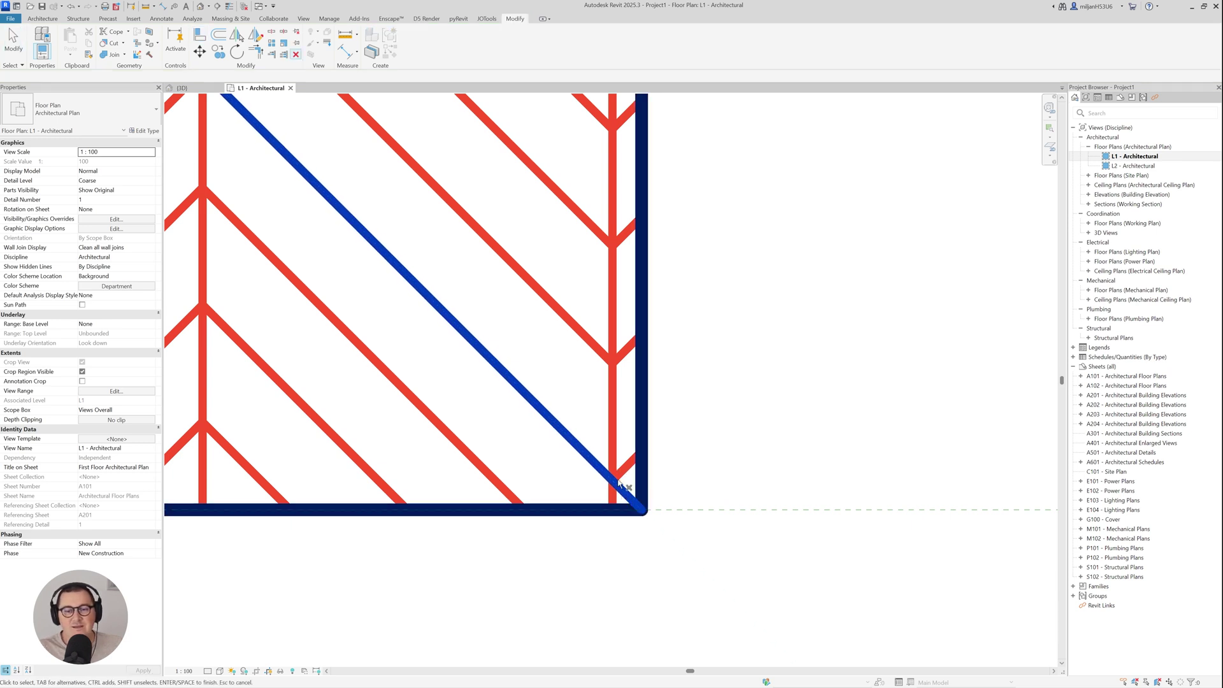
click(628, 500)
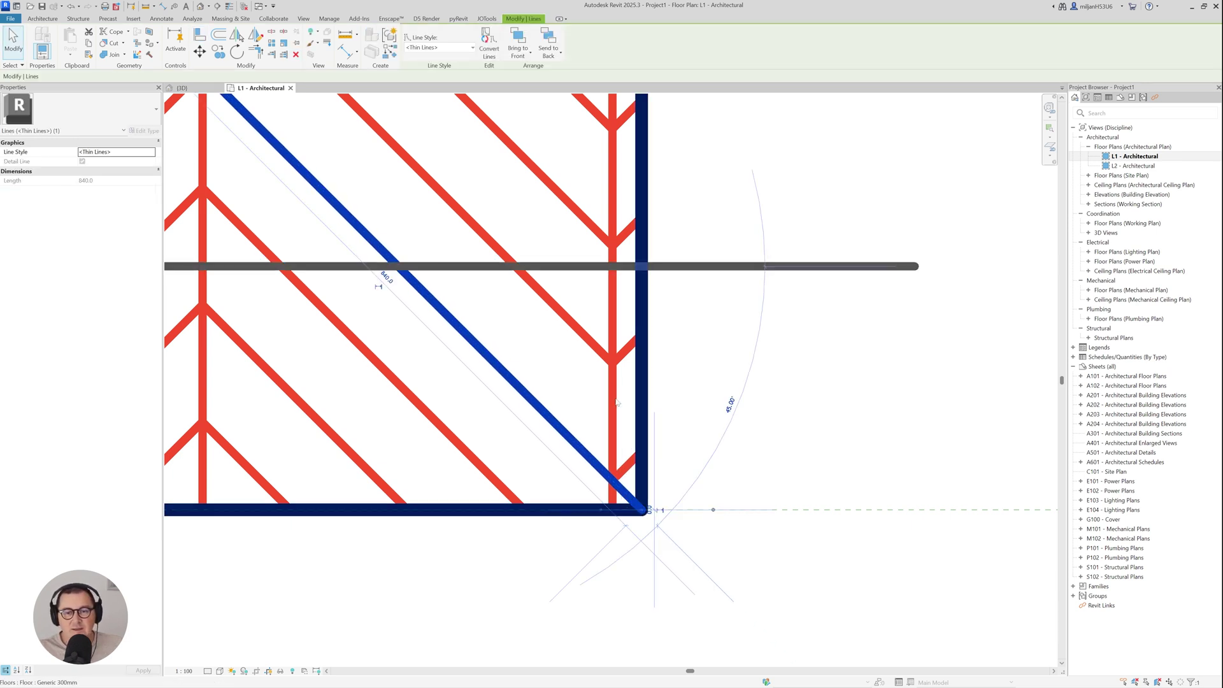
key(Delete)
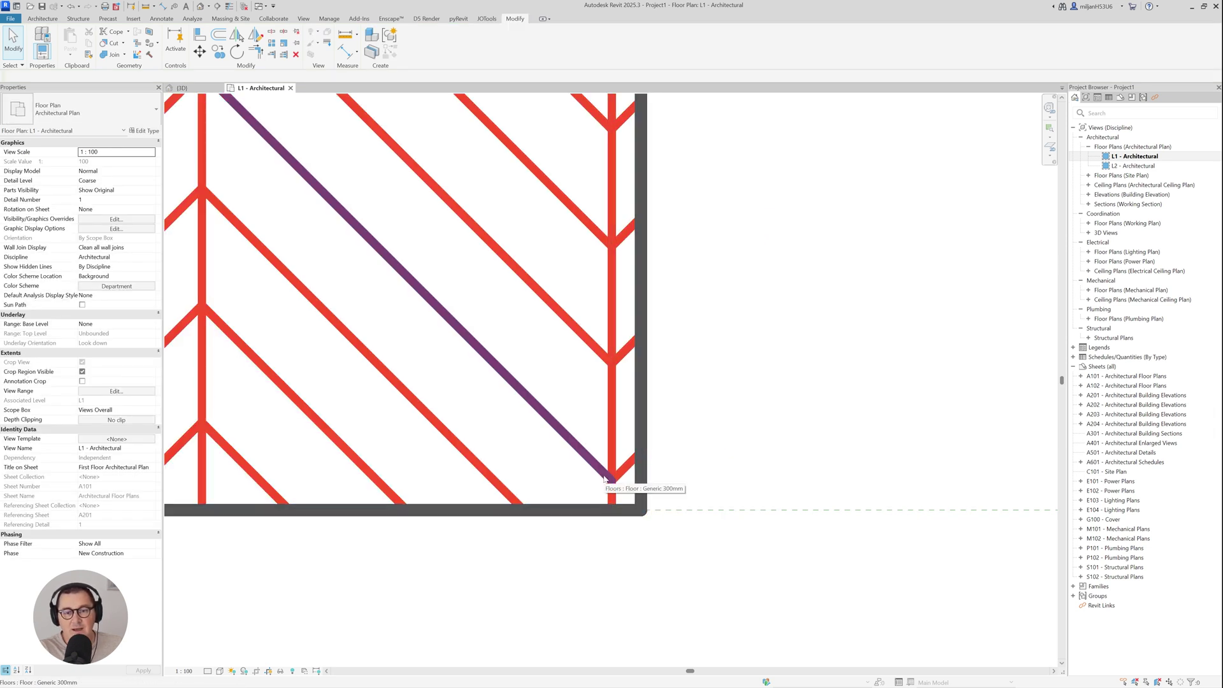
Step: Move the chevron surface pattern by its diagonal line so that the chevron vertex sits at the floor's lower-right corner
click(604, 477)
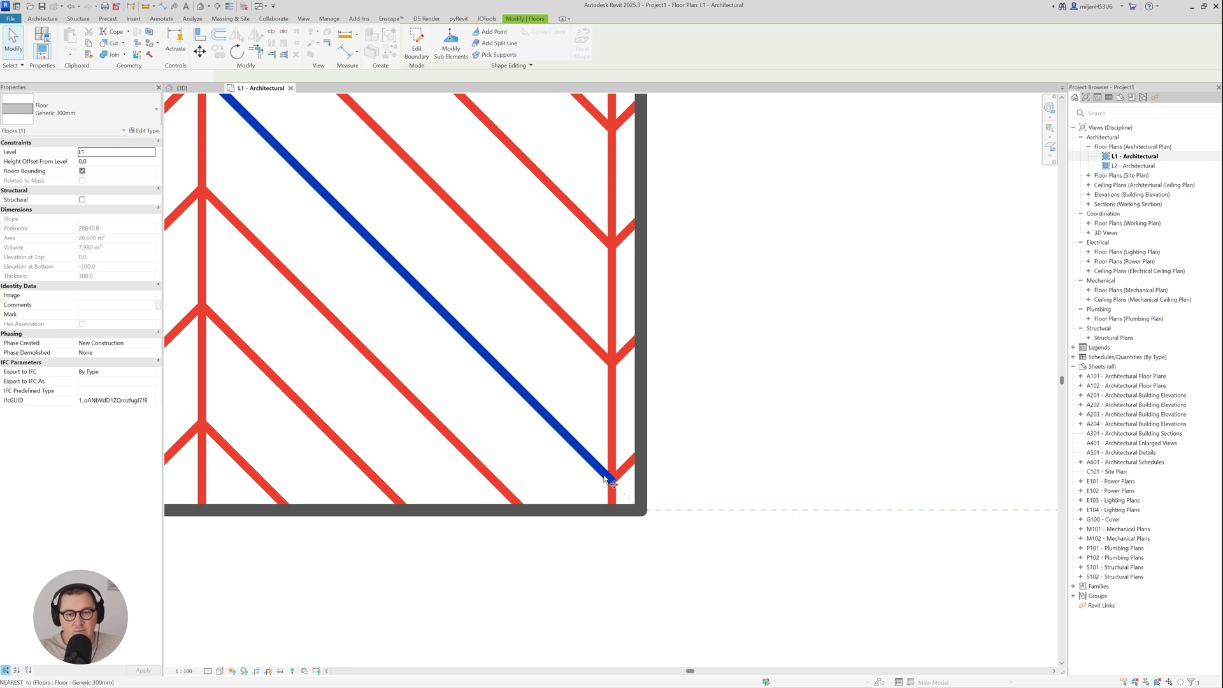
key(m)
key(v)
click(613, 482)
click(639, 510)
key(Escape)
scroll(730, 518, down, 3)
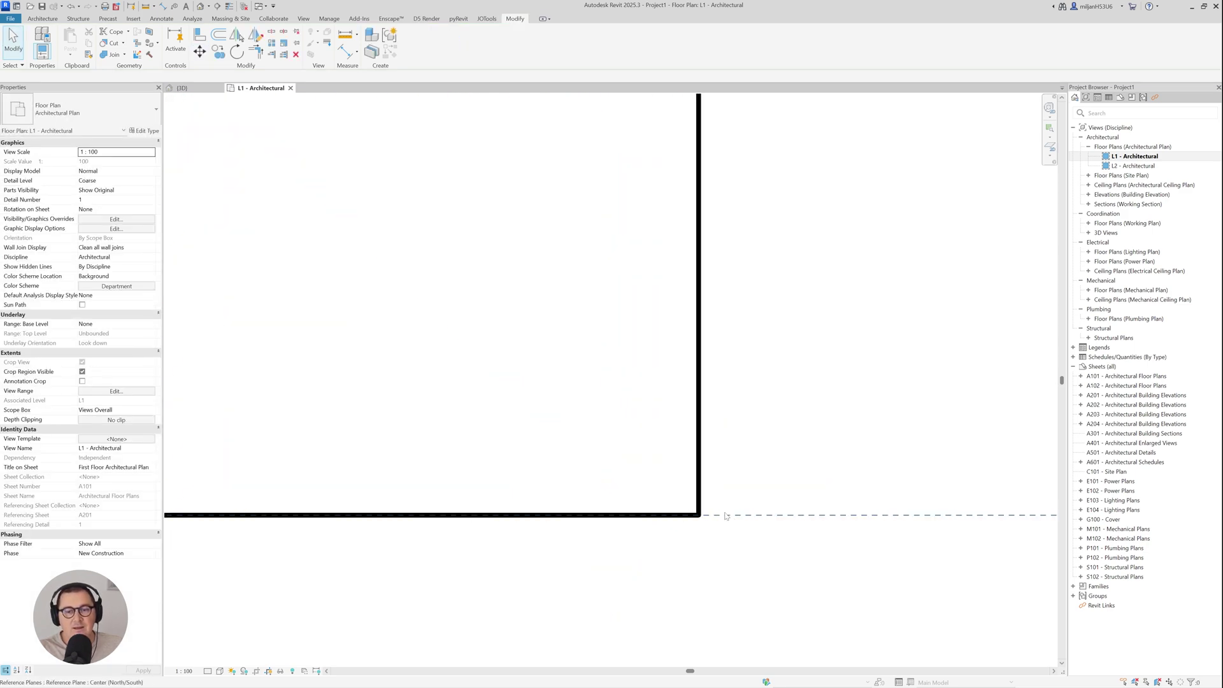
scroll(699, 497, down, 6)
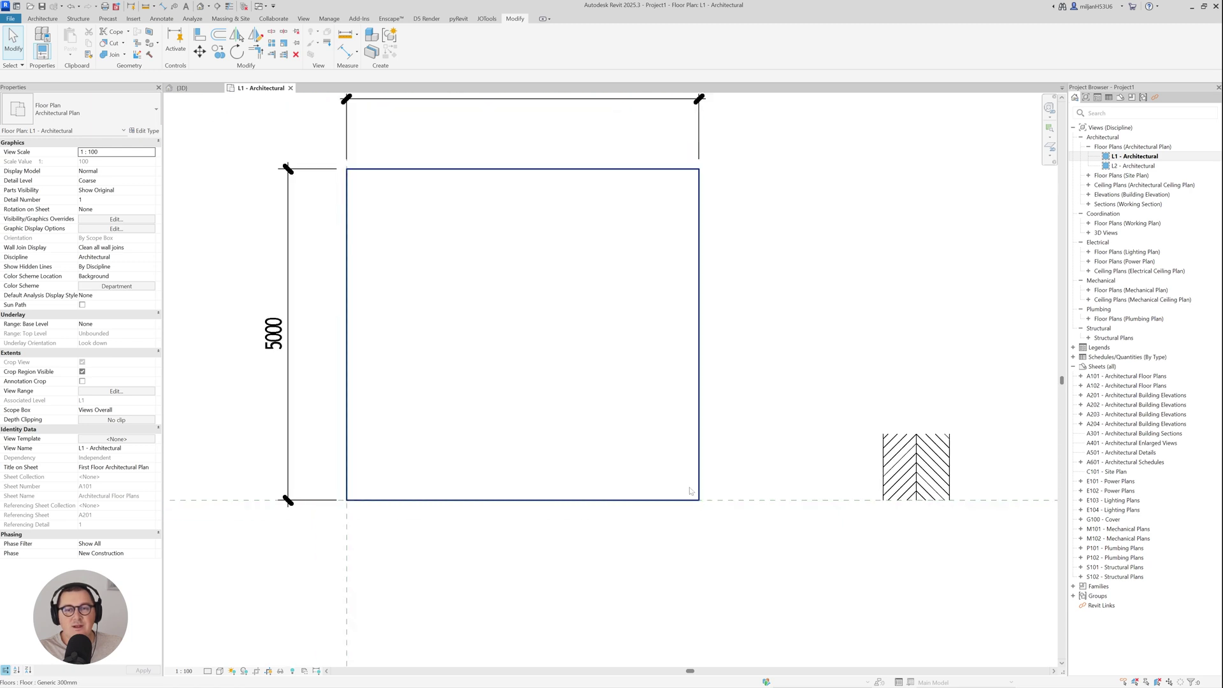